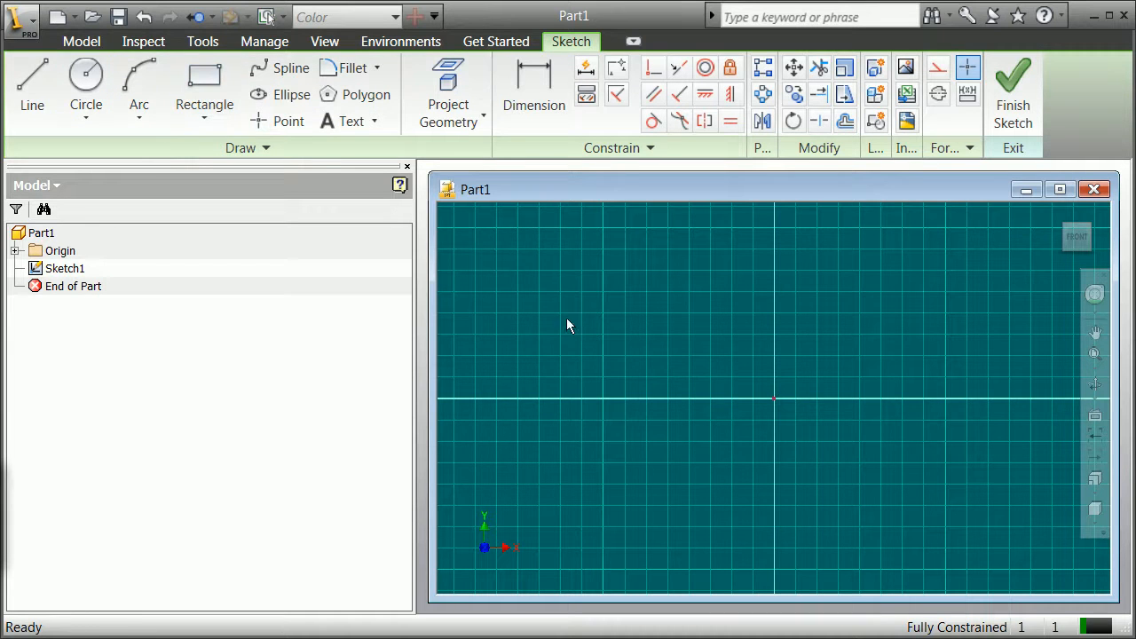
# Sketch a wide horizontal rectangle about 2.59 in long enclosing the sketch origin
pyautogui.click(211, 91)
pyautogui.click(594, 358)
pyautogui.click(1036, 435)
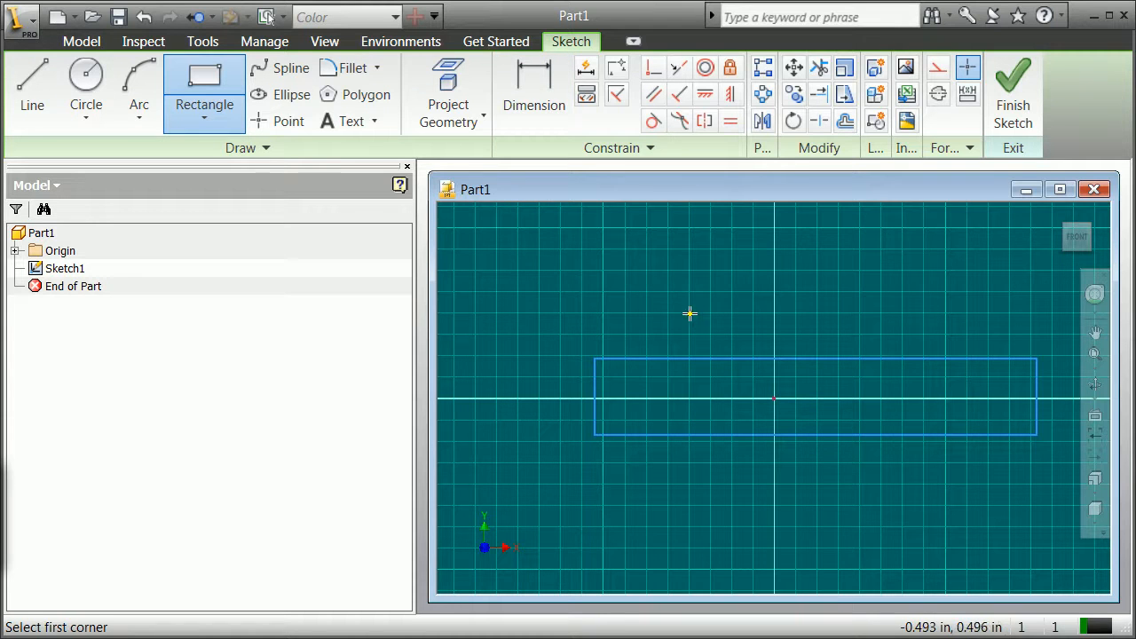
# Dimension the rectangle's long lower edge and set its length to 240 in
pyautogui.click(536, 92)
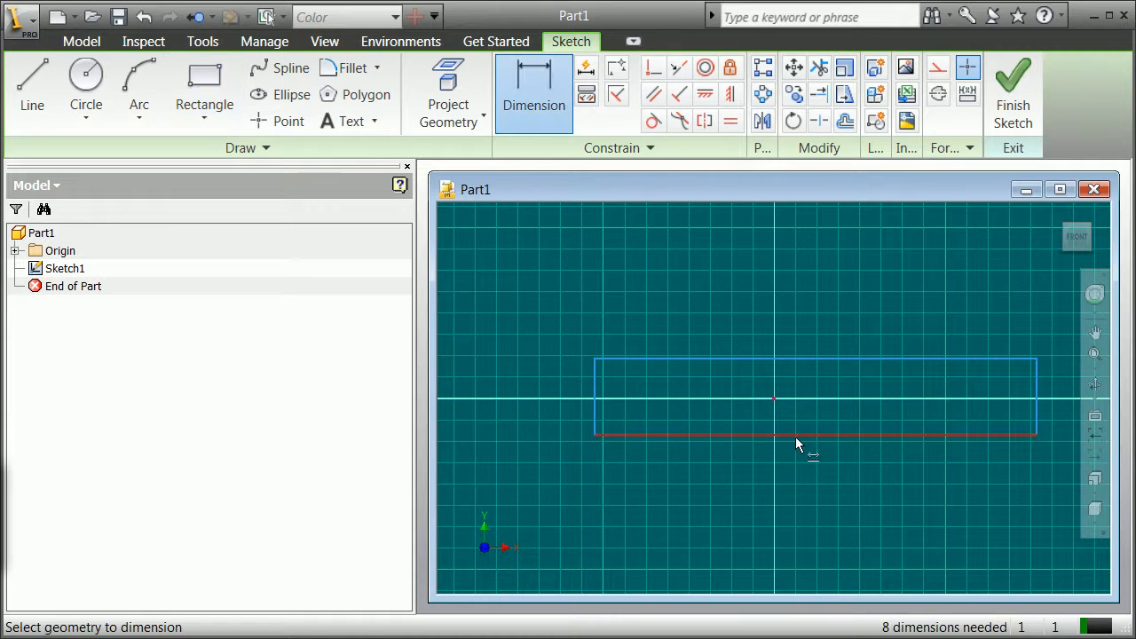
pyautogui.click(799, 454)
pyautogui.click(809, 488)
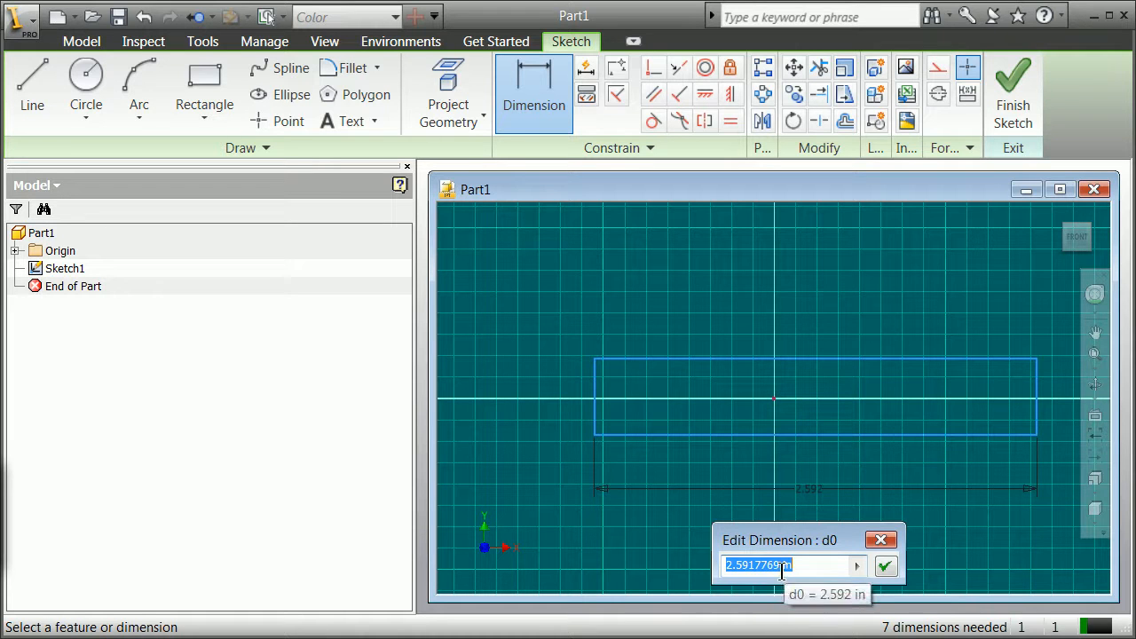
pyautogui.moveTo(777, 566); pyautogui.dragTo(676, 567)
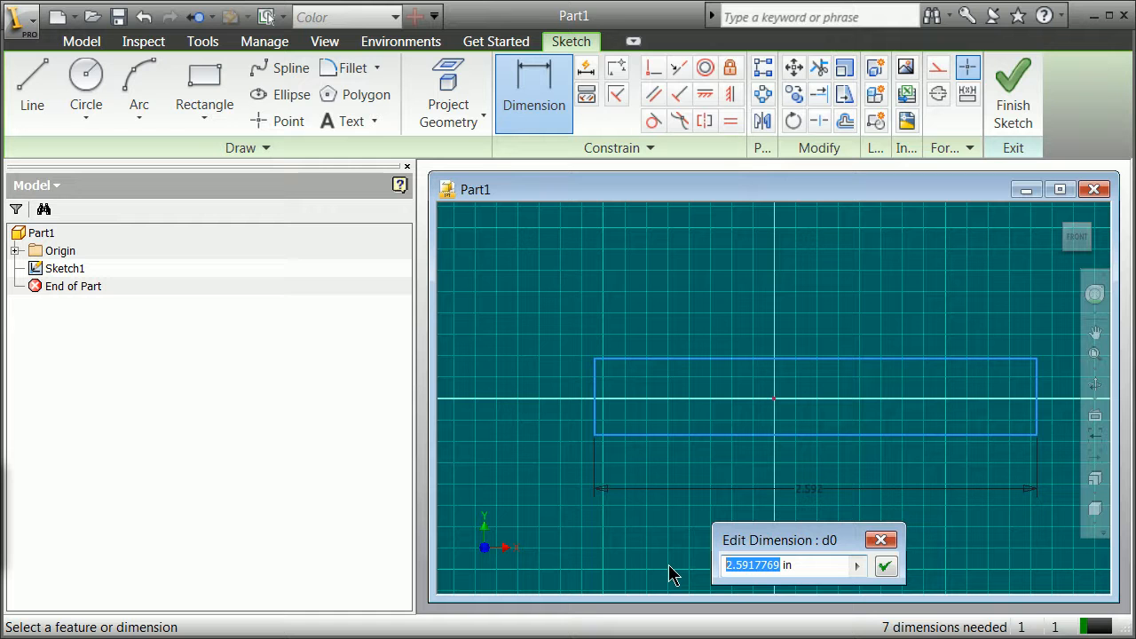
pyautogui.write('2')
pyautogui.press('Return')
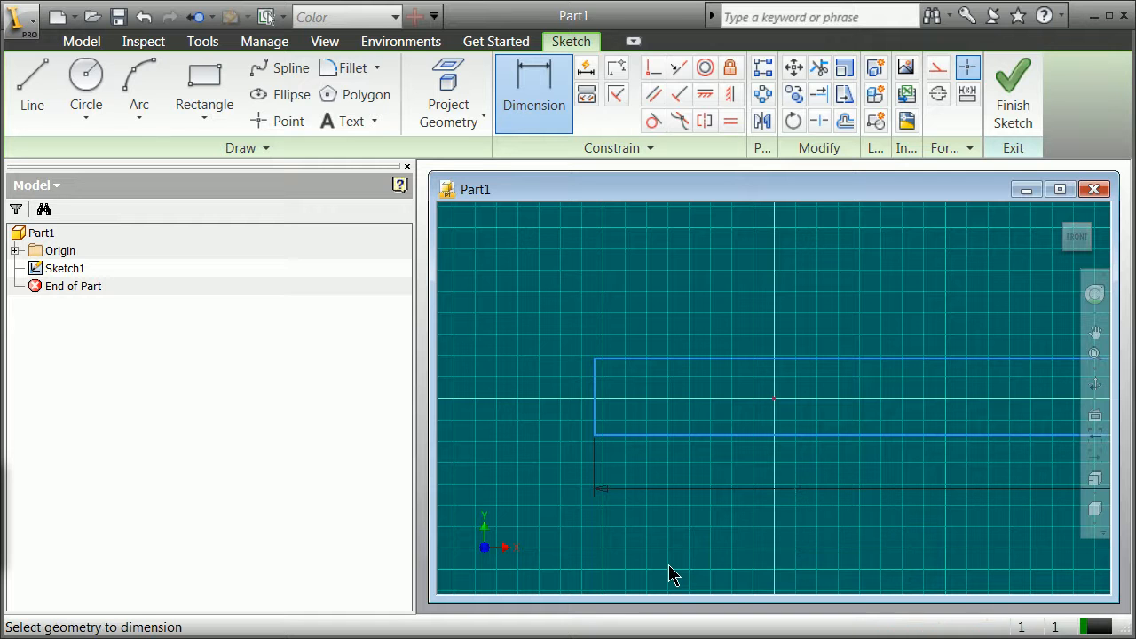
# Dimension the rectangle's short vertical edge and set its height to 12 in
pyautogui.click(594, 408)
pyautogui.click(550, 411)
pyautogui.write('12')
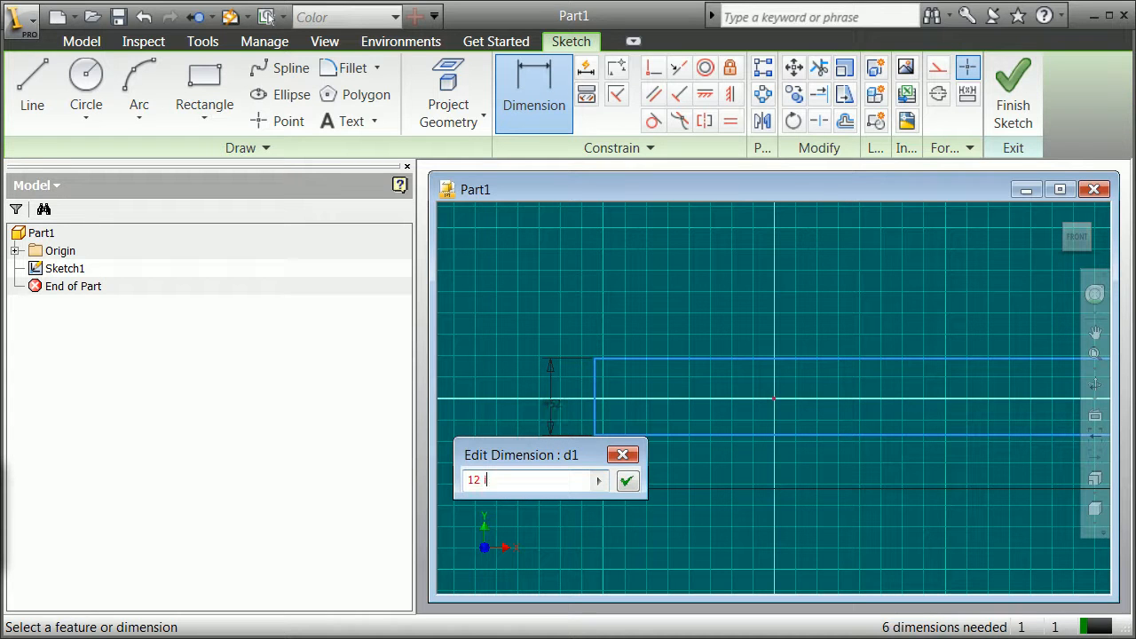
pyautogui.click(627, 481)
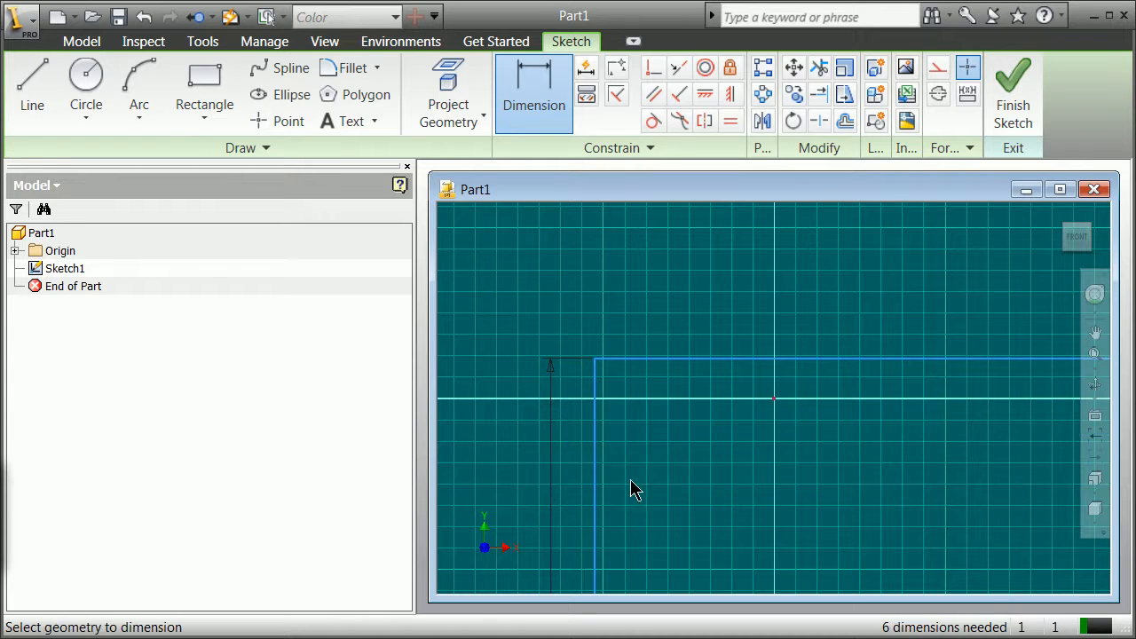
# Finish the sketch and extrude the rectangle 1 in symmetrically about the sketch plane
pyautogui.scroll(-5, 1057, 336)
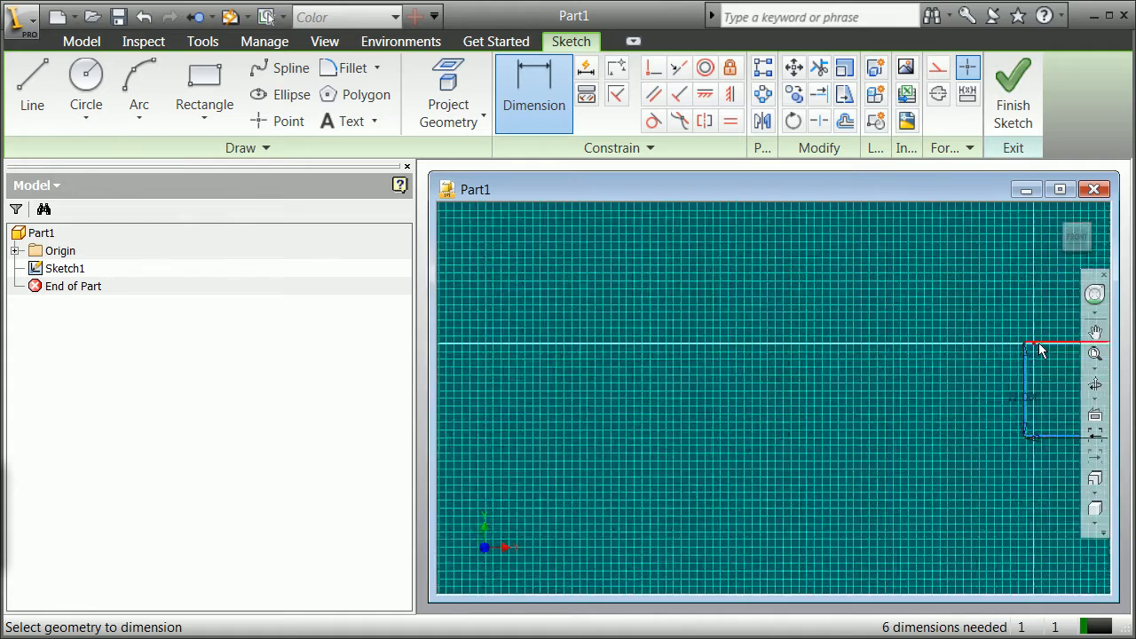
pyautogui.scroll(5, 1038, 342)
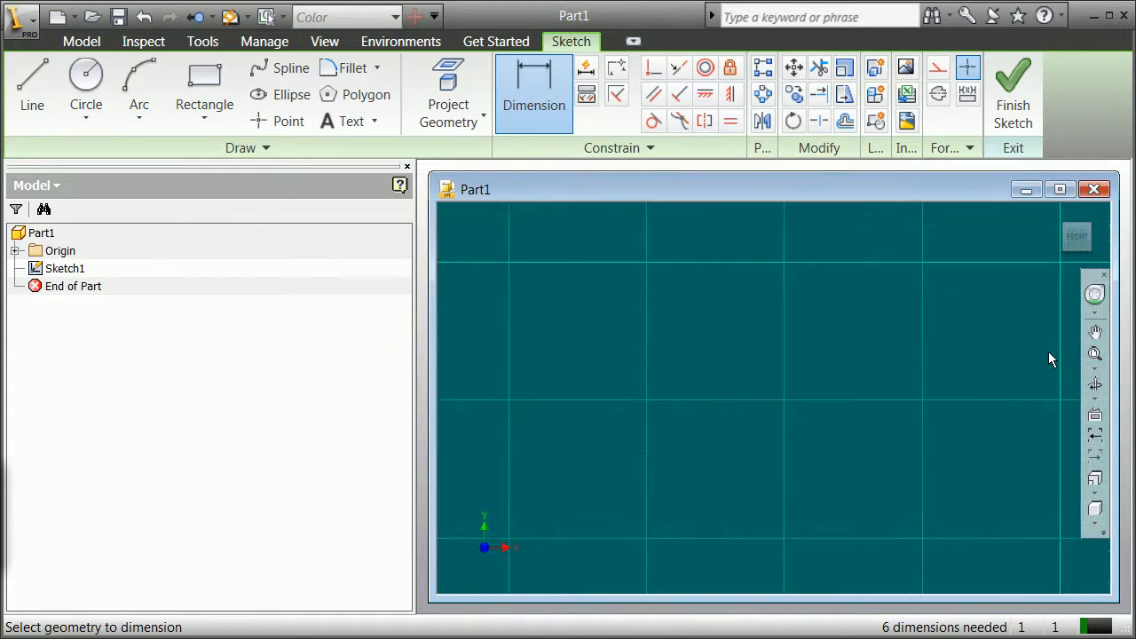
pyautogui.scroll(-5, 1064, 346)
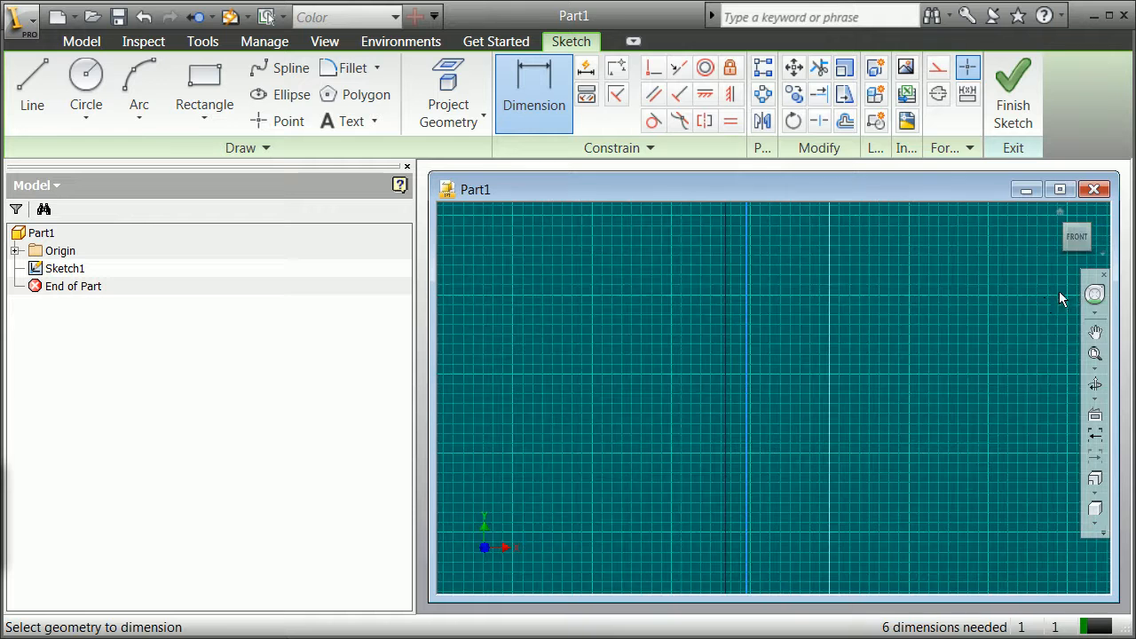
pyautogui.scroll(3, 1020, 312)
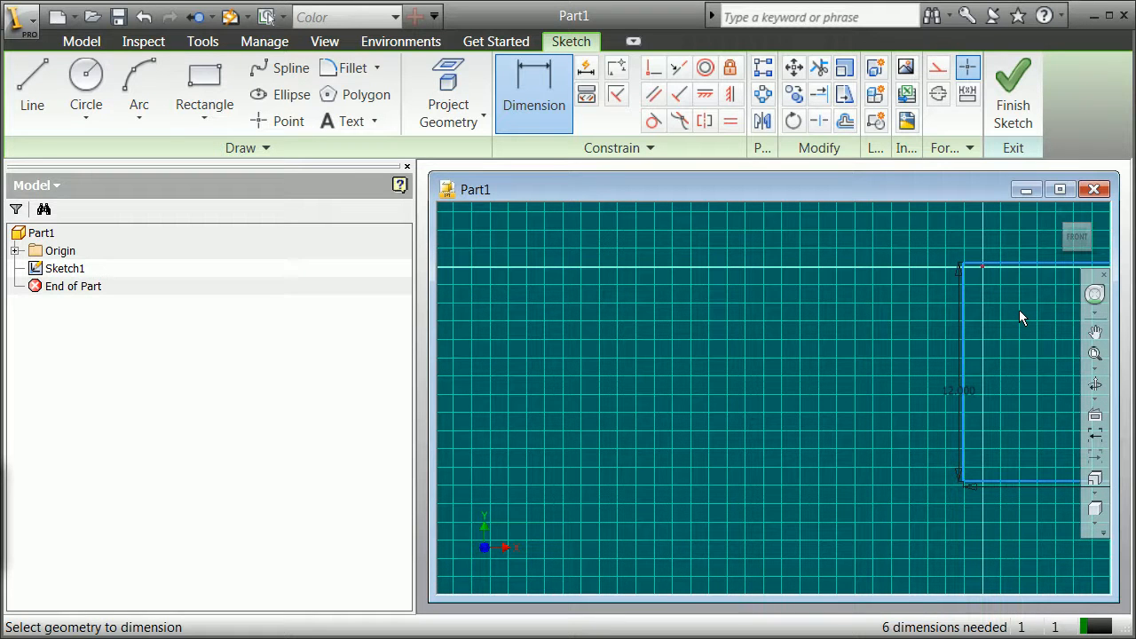
pyautogui.click(1008, 117)
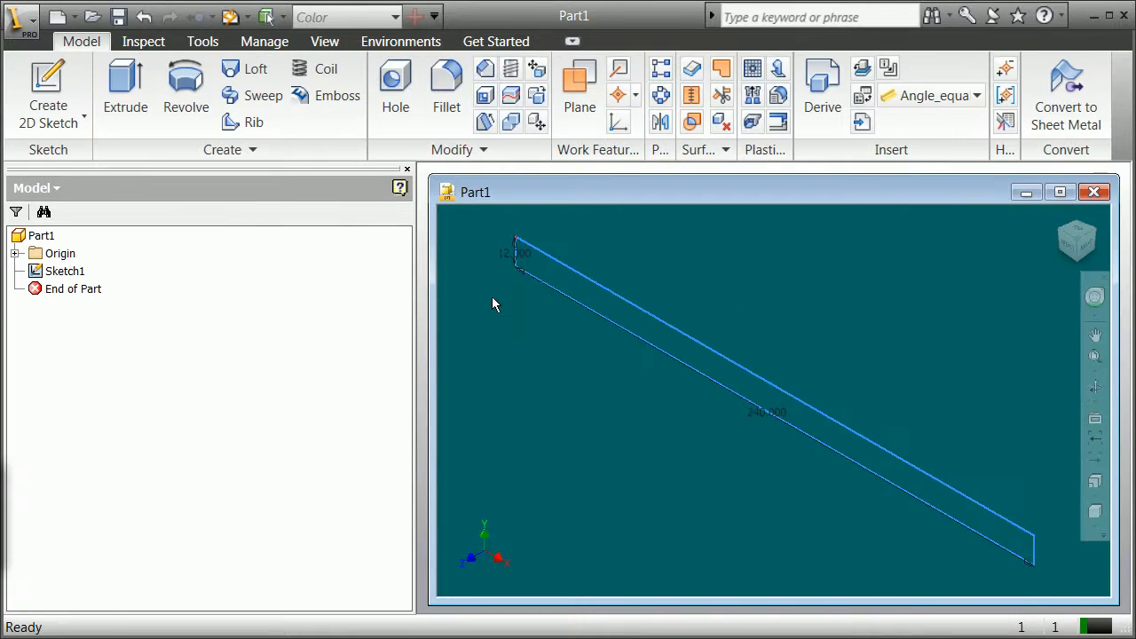
pyautogui.click(110, 102)
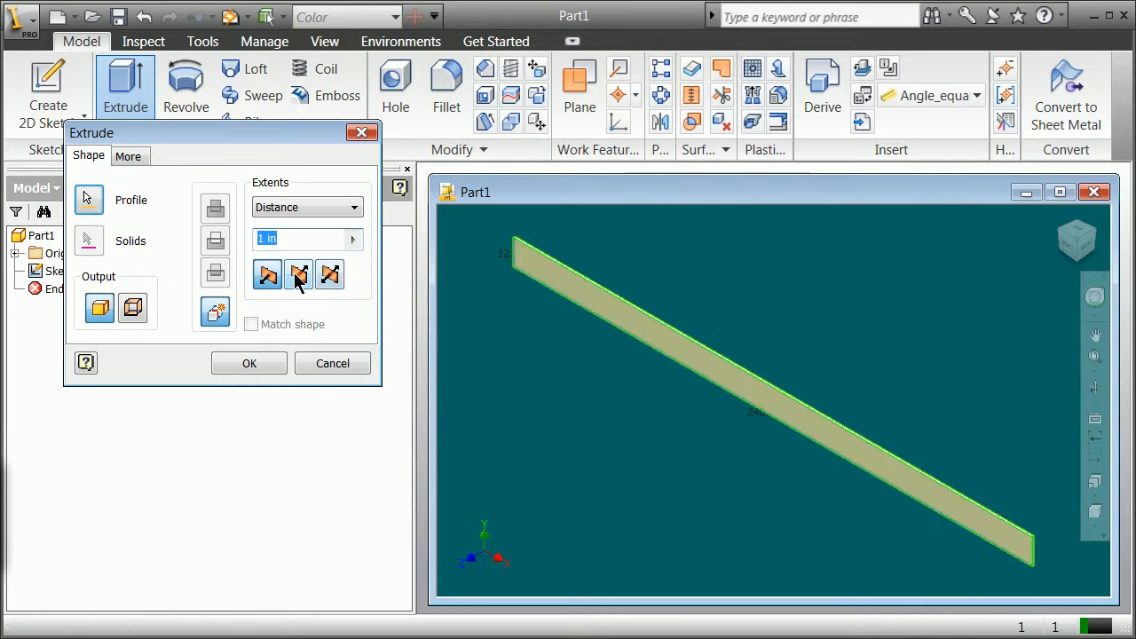
pyautogui.click(327, 279)
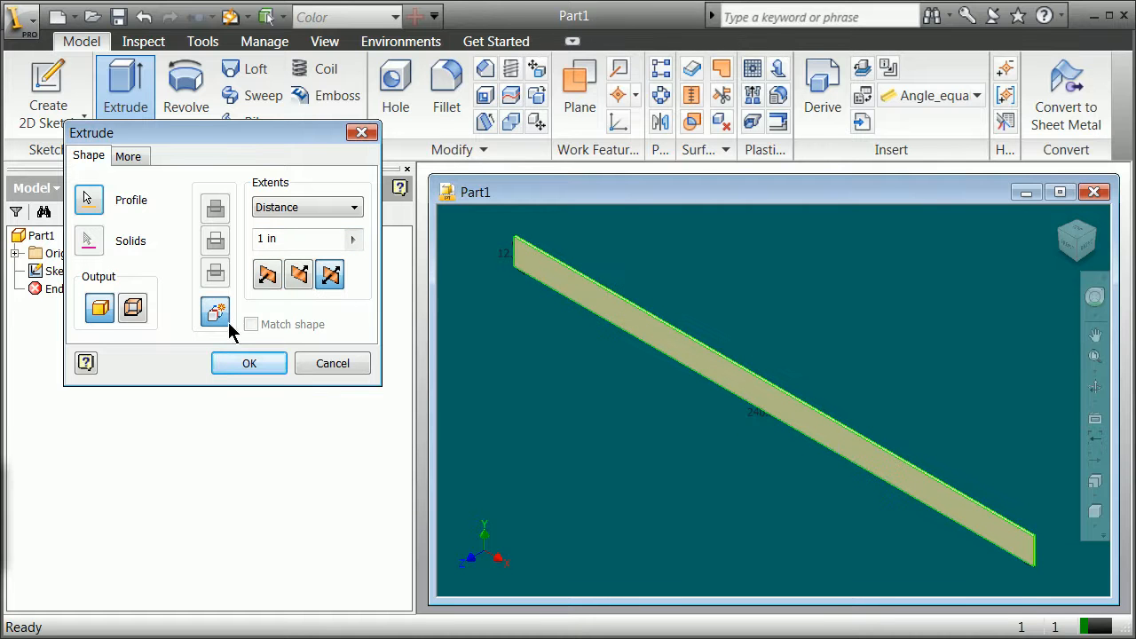
pyautogui.click(248, 365)
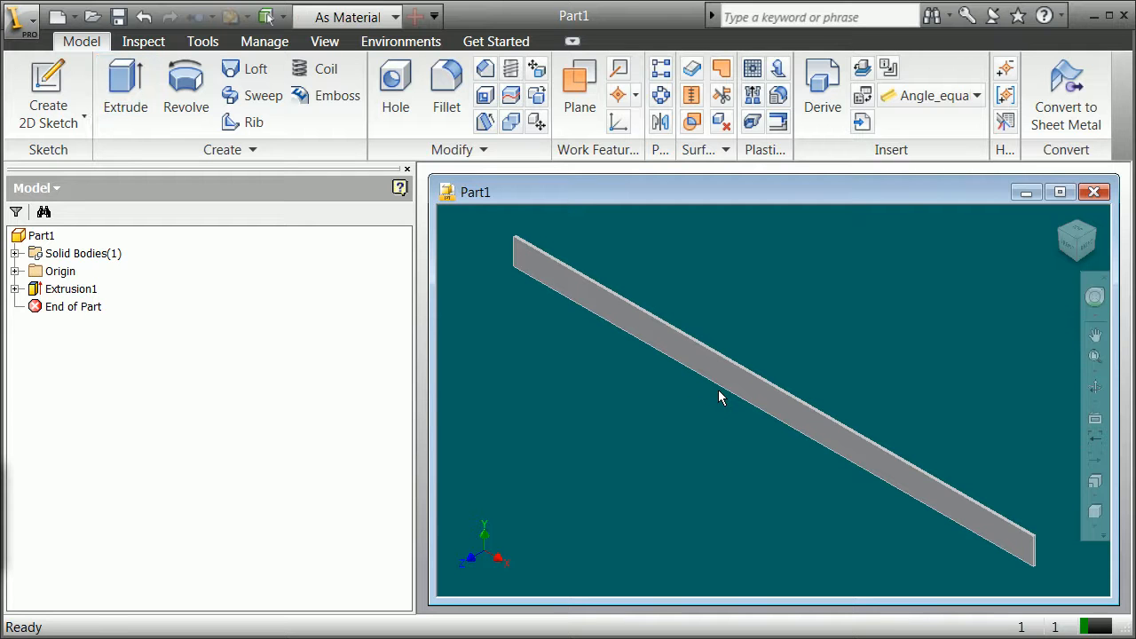
# Turn on the visibility of the part's origin Center Point
pyautogui.click(15, 271)
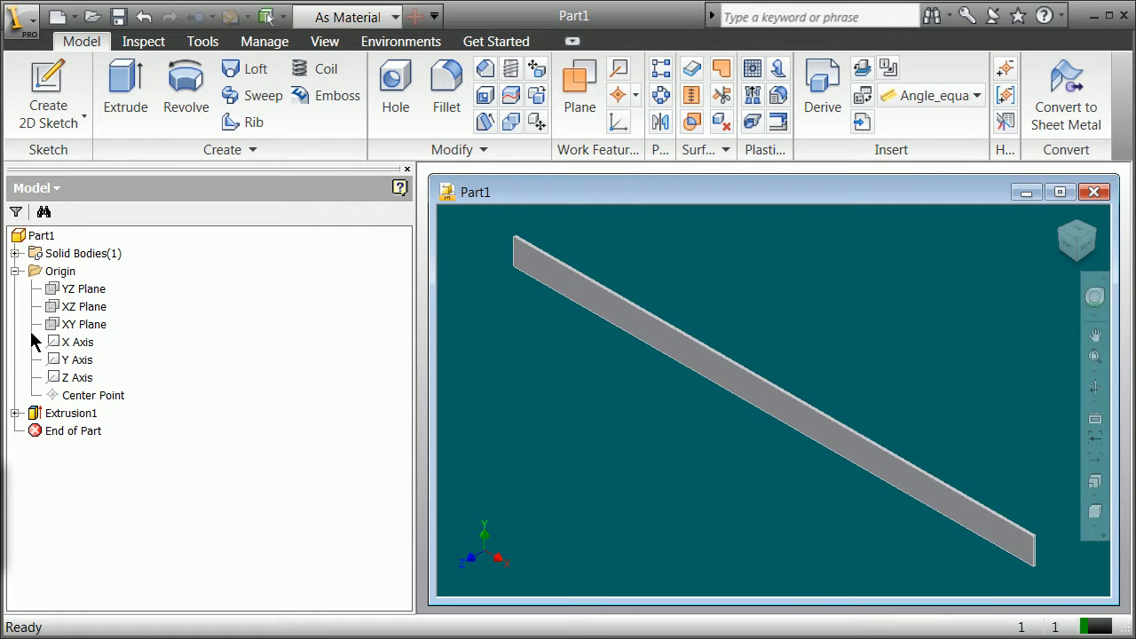
pyautogui.click(60, 396)
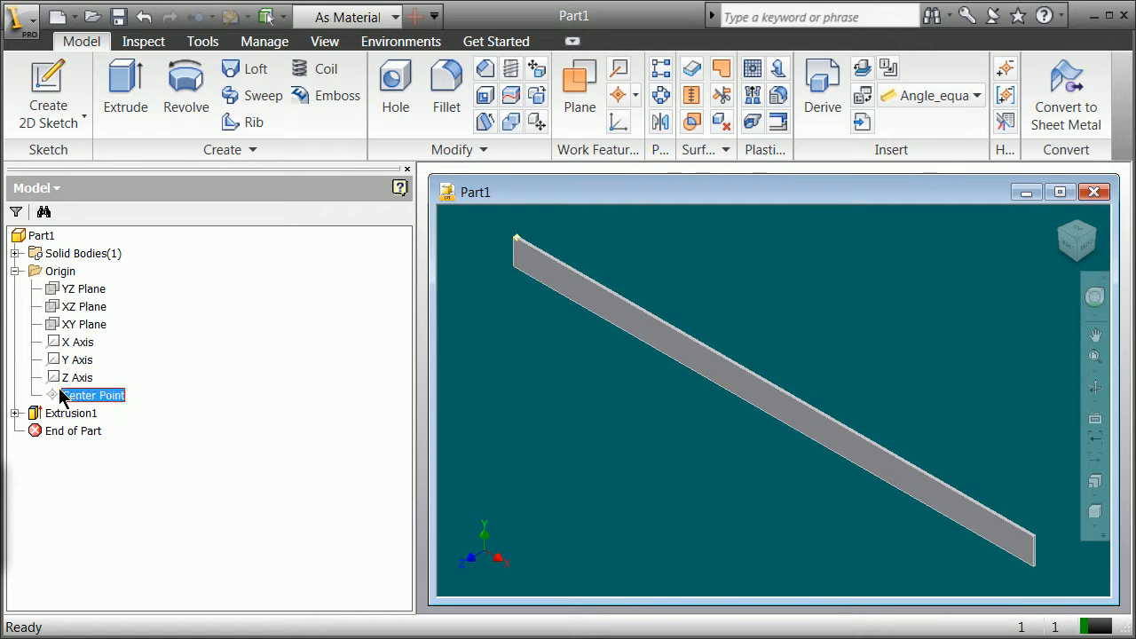
pyautogui.rightClick(71, 399)
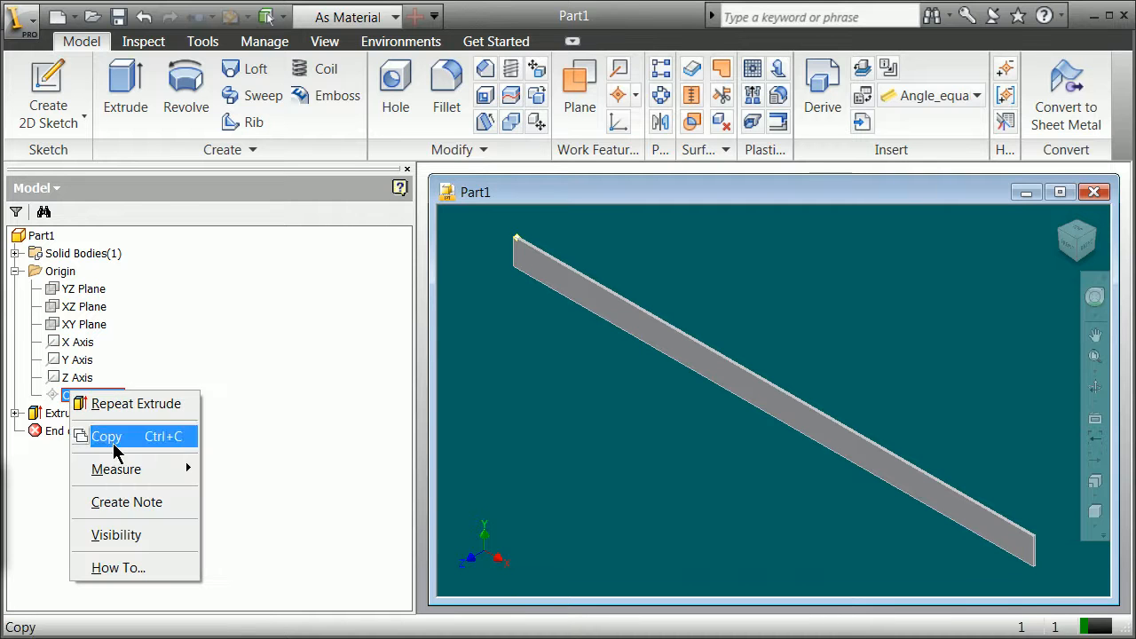
pyautogui.click(135, 535)
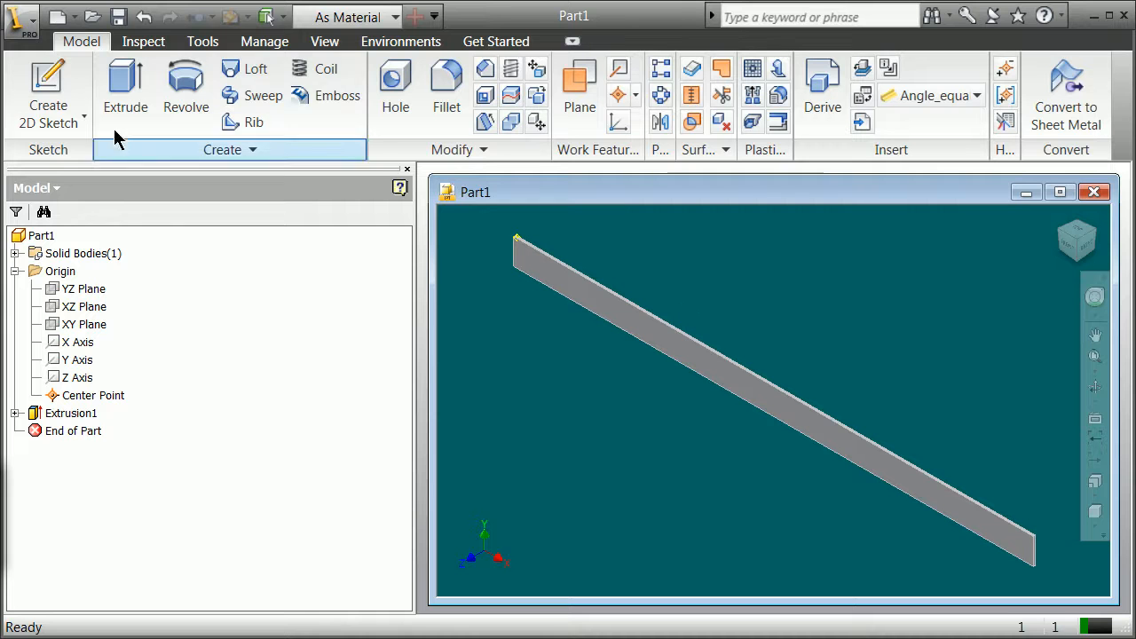
# Save the part as jackandjill1 in the bridge folder
pyautogui.click(30, 32)
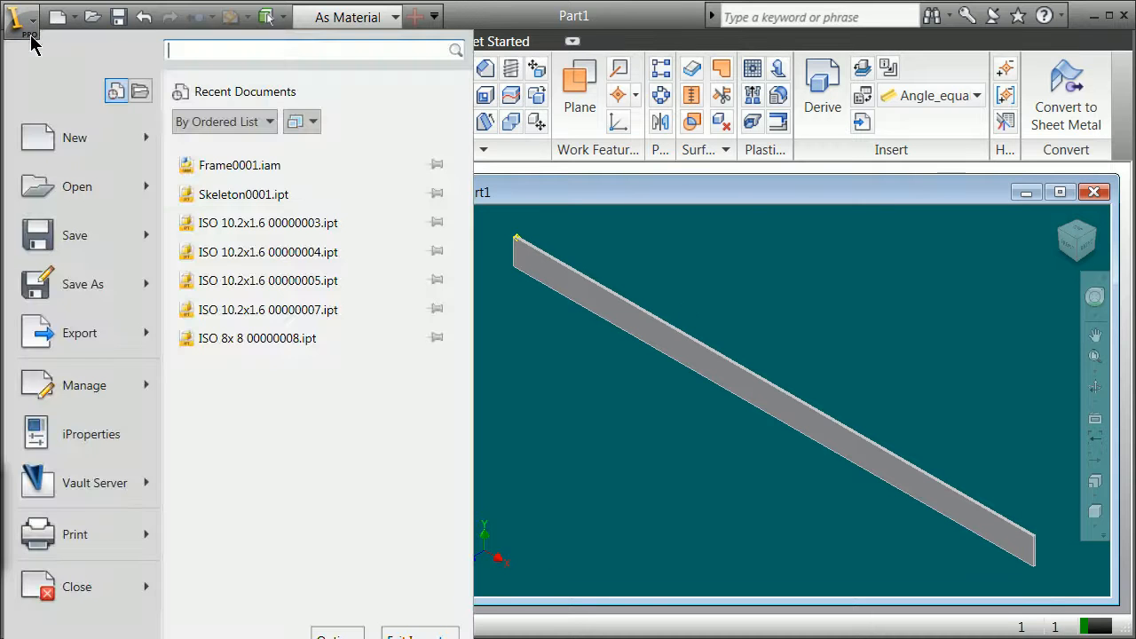
pyautogui.click(108, 291)
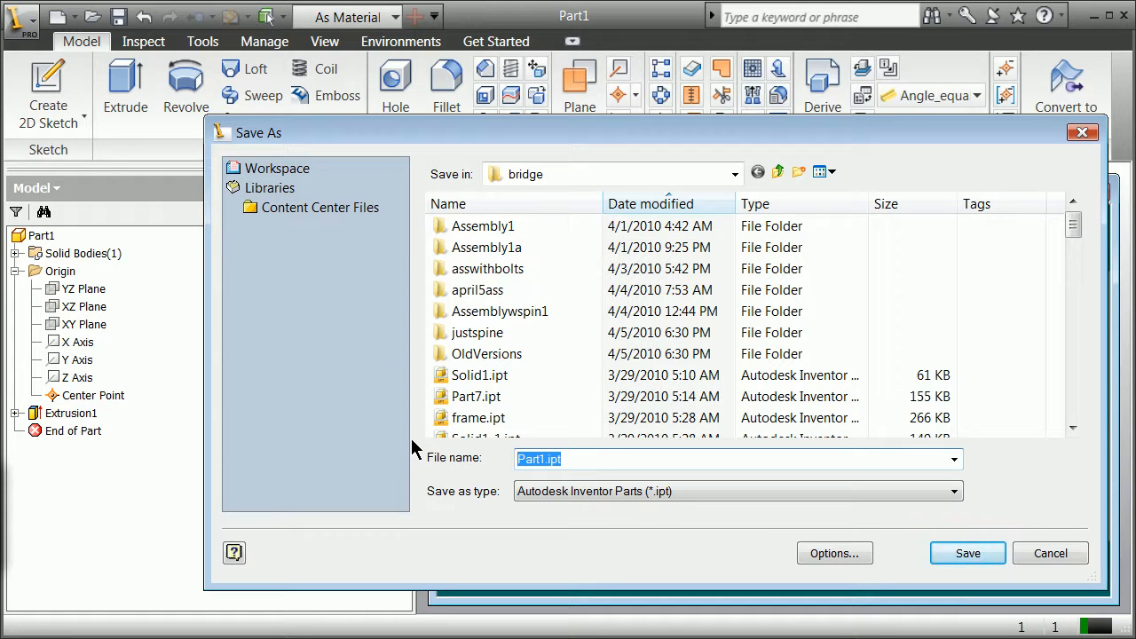
pyautogui.write('jackandjill1')
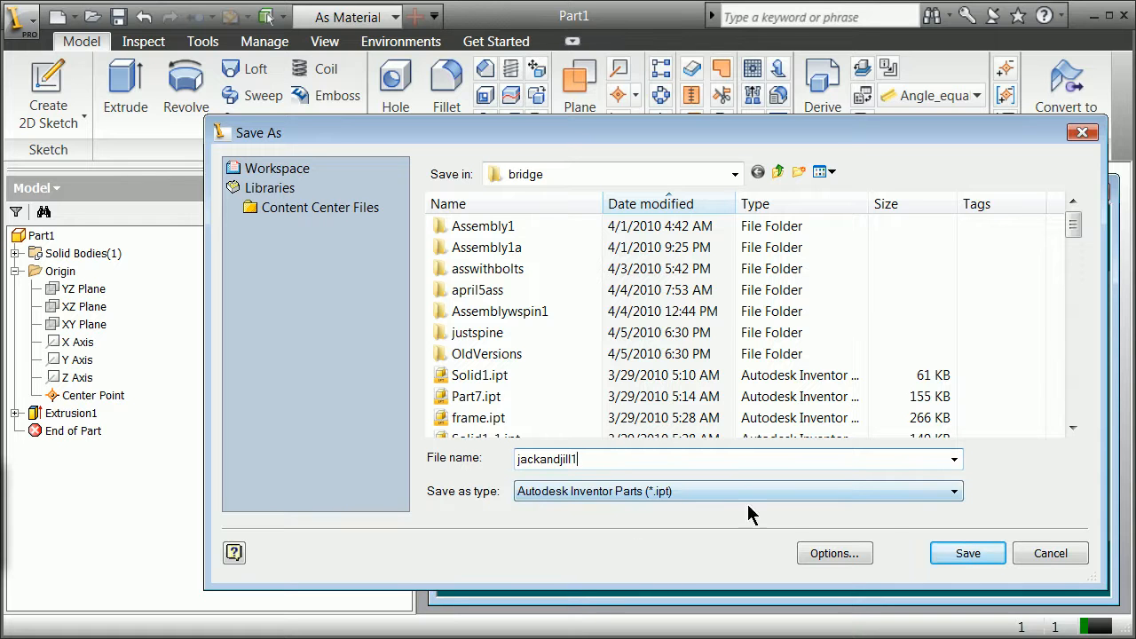
pyautogui.click(961, 557)
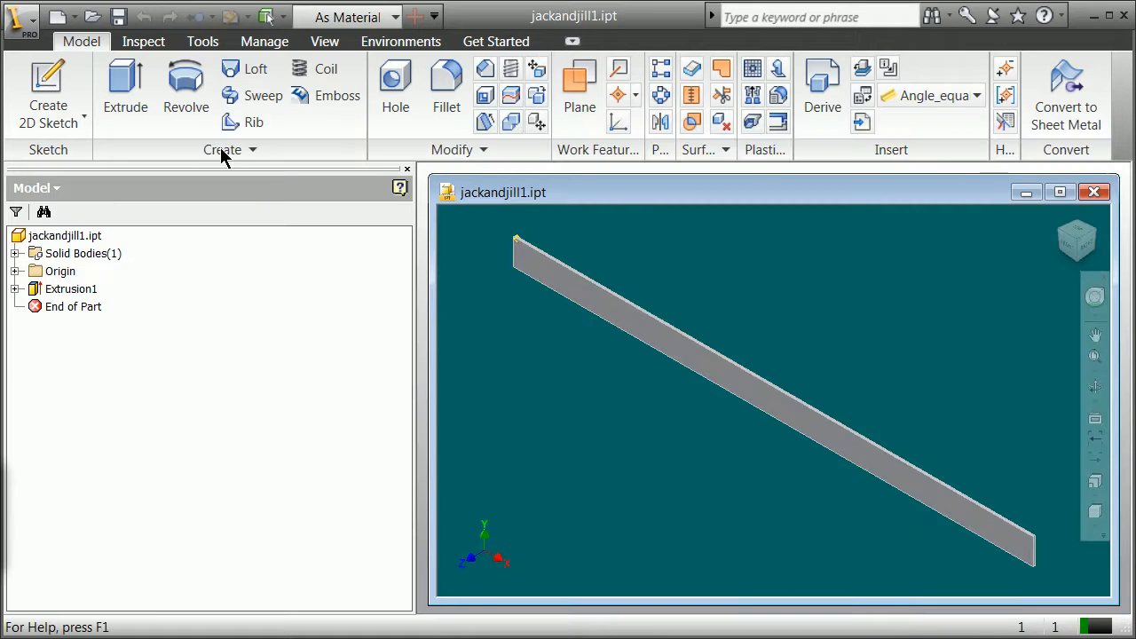
# Create a new assembly file from the English Standard (in).iam template
pyautogui.click(27, 39)
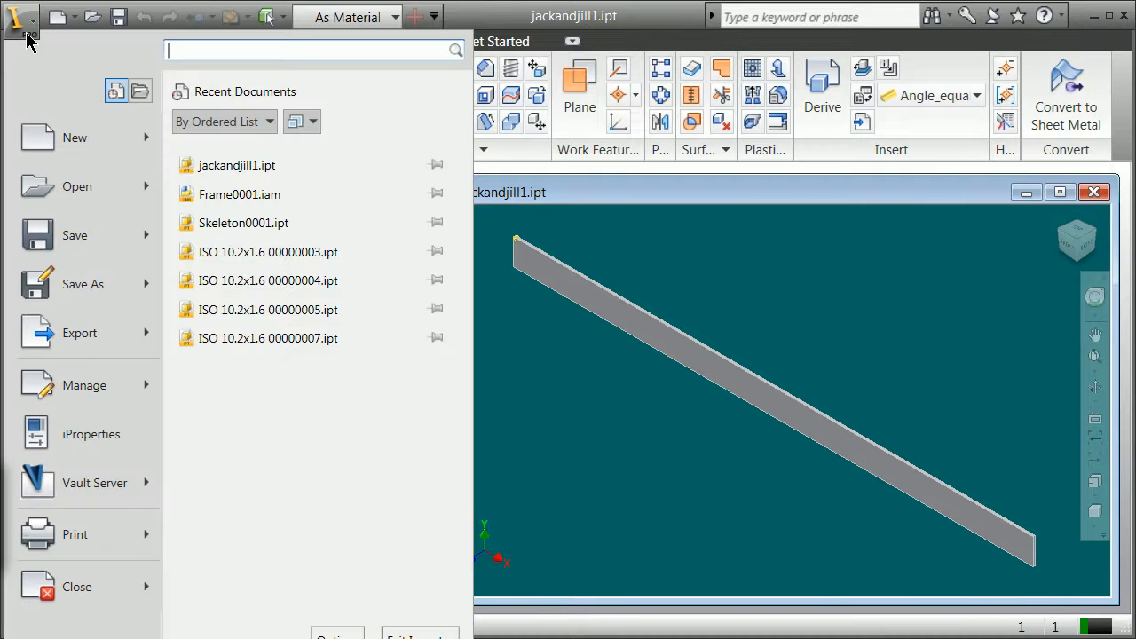
pyautogui.moveTo(92, 161)
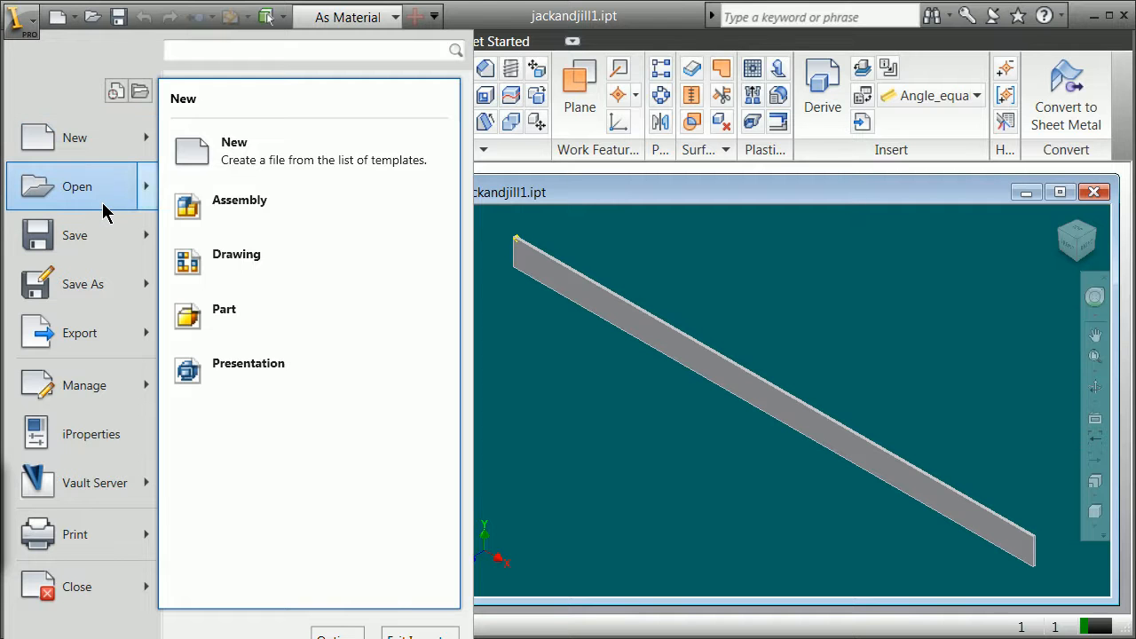
pyautogui.moveTo(103, 204)
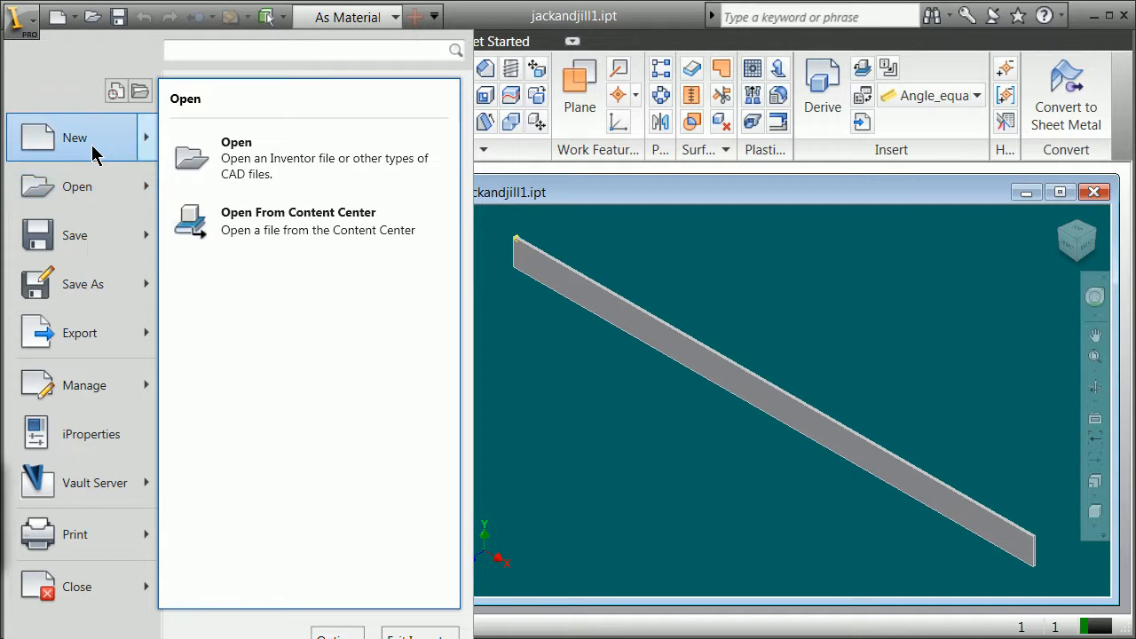
pyautogui.click(478, 291)
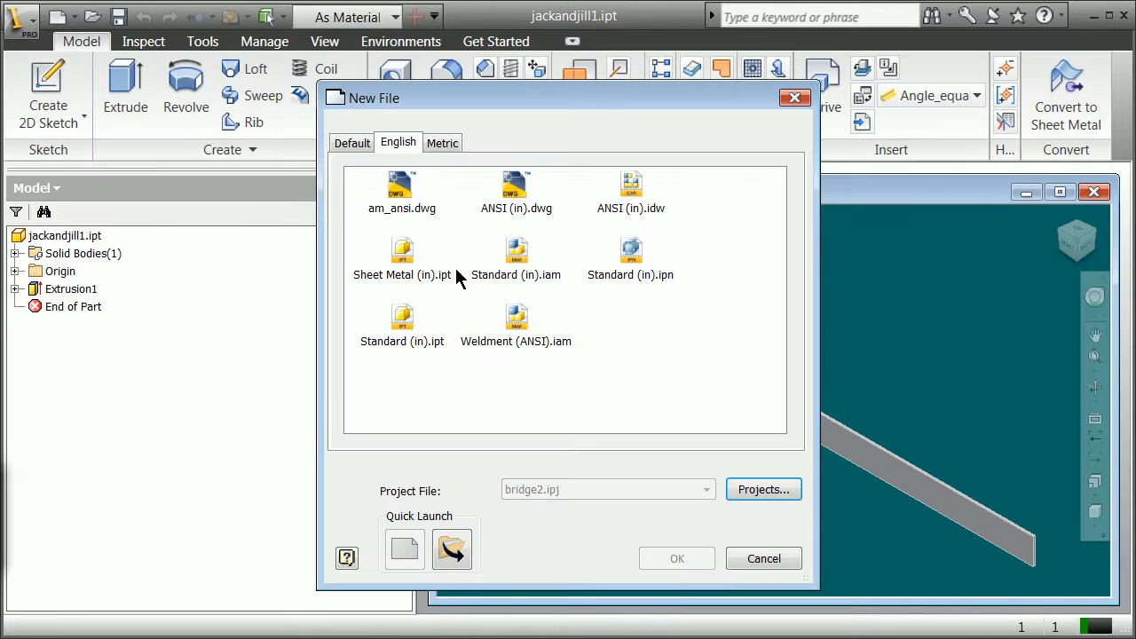
pyautogui.click(518, 248)
pyautogui.doubleClick(516, 249)
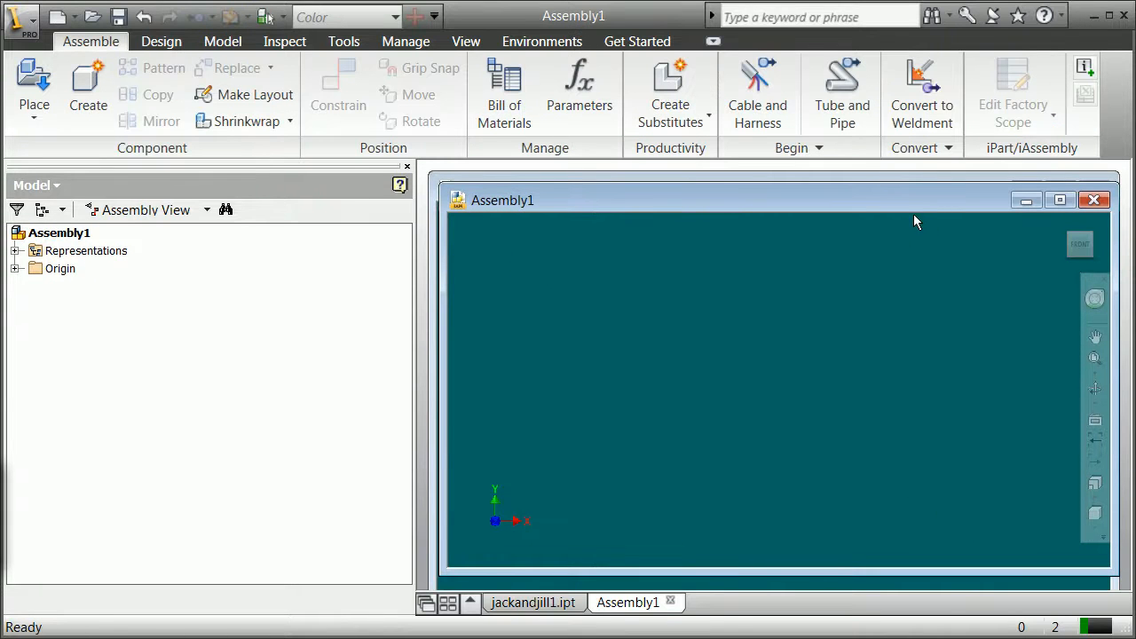
# Place one instance of jackandjill1.ipt from the bridge folder in the assembly, accepting the educational watermark
pyautogui.click(40, 88)
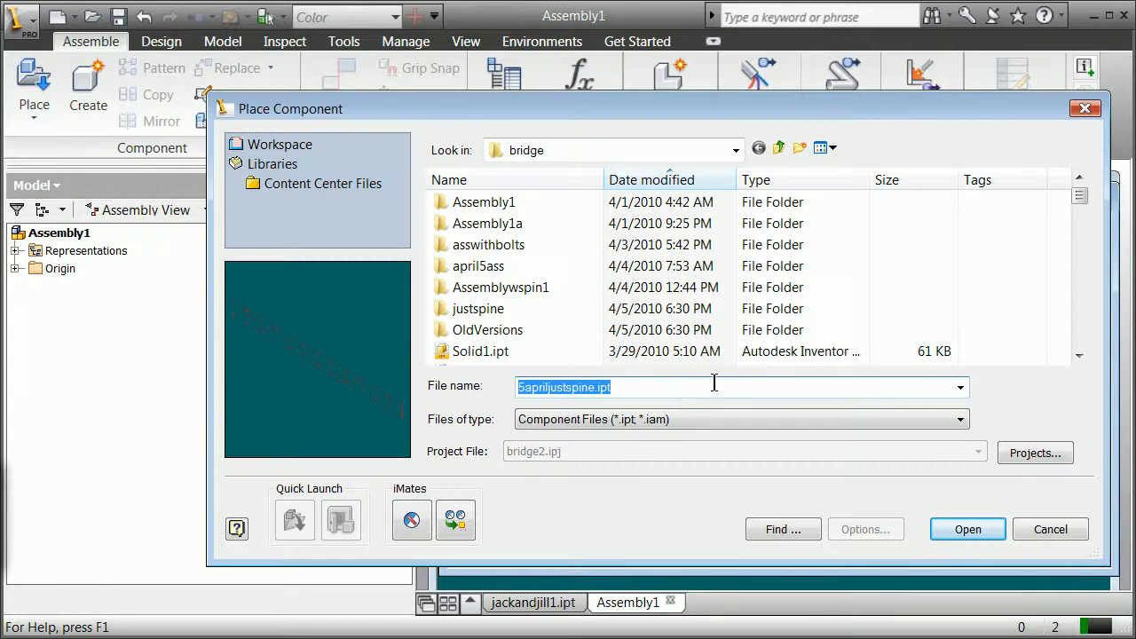
pyautogui.click(960, 387)
pyautogui.moveTo(959, 453); pyautogui.dragTo(977, 385)
pyautogui.click(1056, 274)
pyautogui.moveTo(1076, 210); pyautogui.dragTo(1079, 259)
pyautogui.click(481, 238)
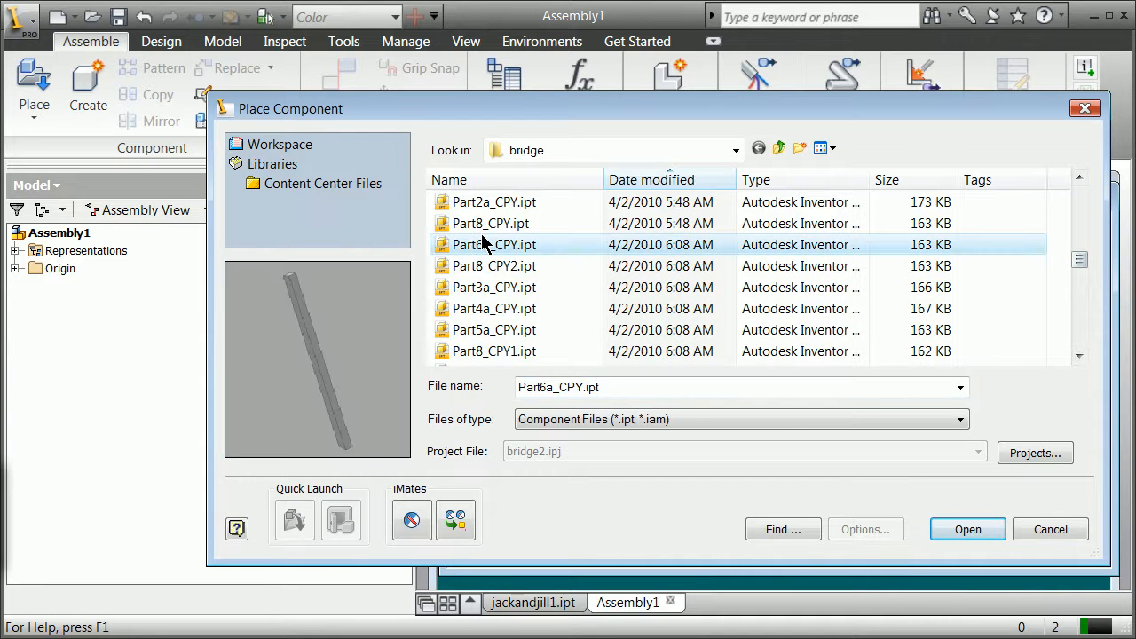
pyautogui.scroll(-5, 481, 243)
pyautogui.click(490, 330)
pyautogui.click(486, 353)
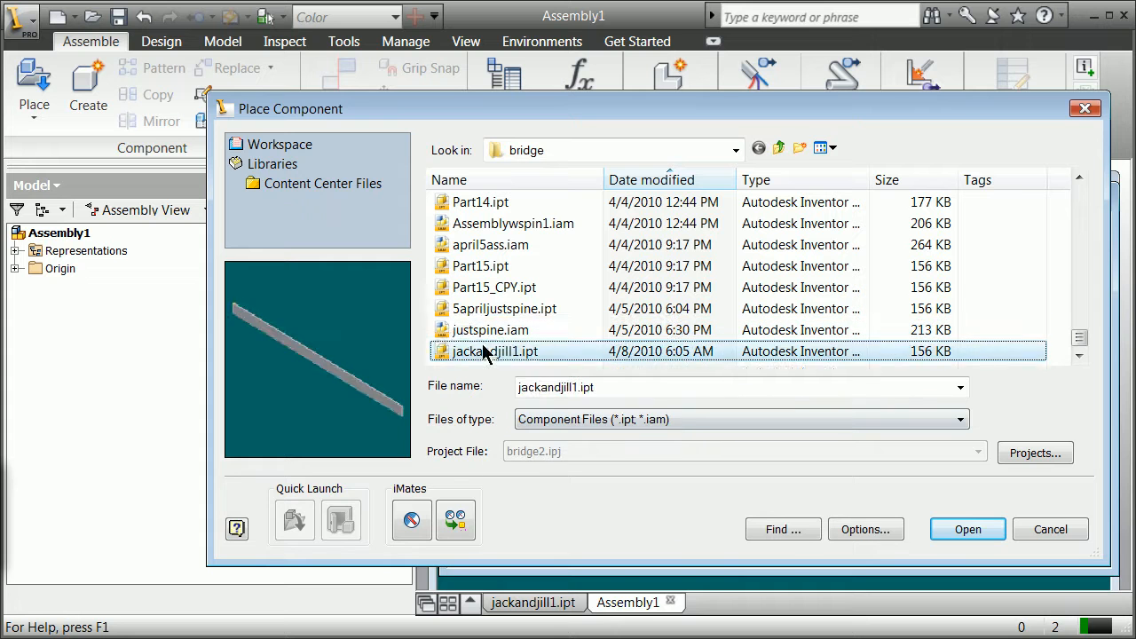
pyautogui.click(970, 530)
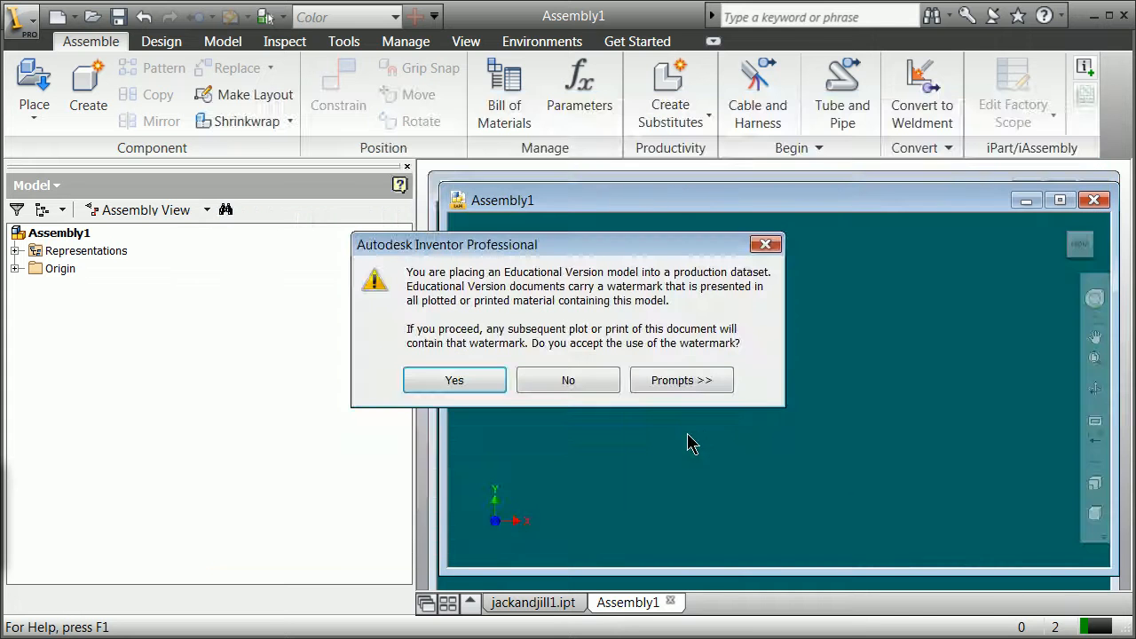
pyautogui.click(471, 382)
pyautogui.rightClick(611, 395)
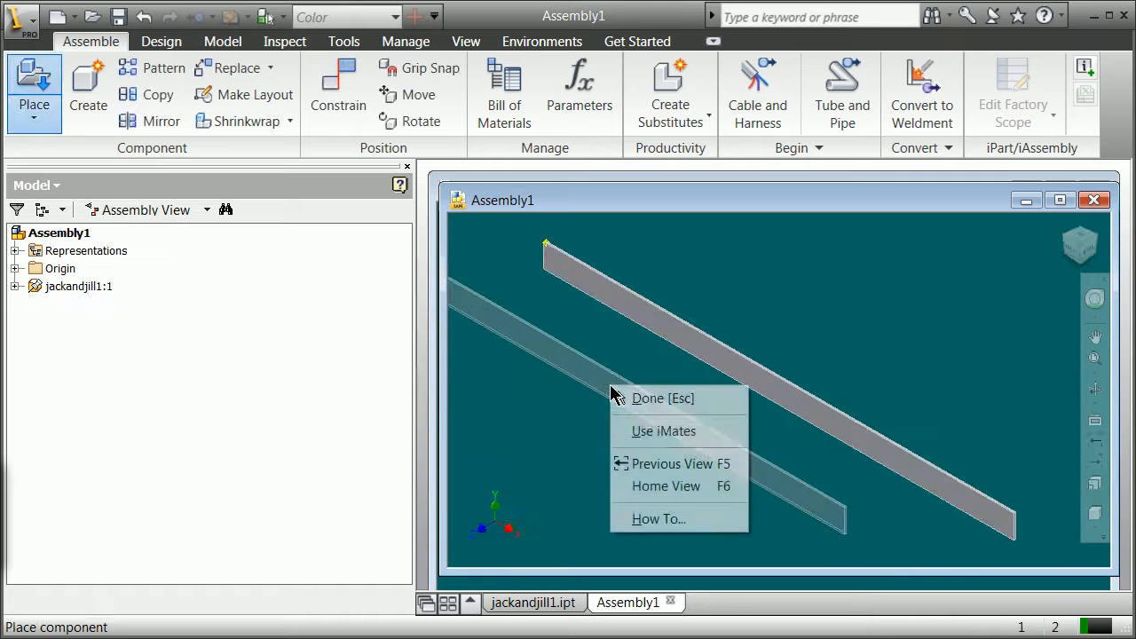
pyautogui.click(634, 397)
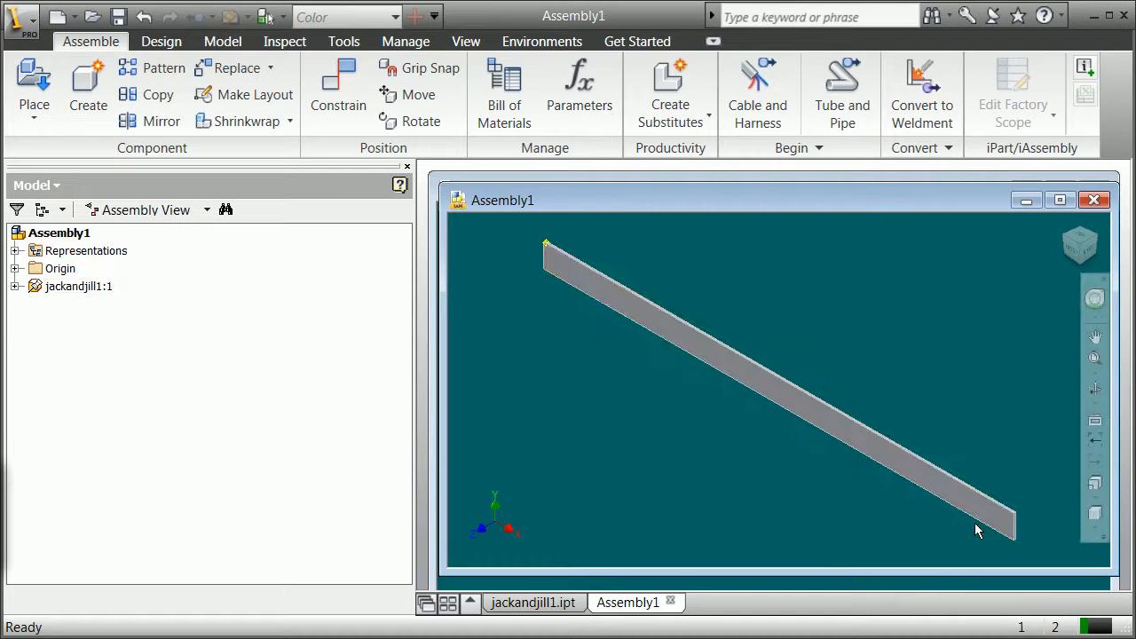
pyautogui.click(149, 46)
pyautogui.click(104, 42)
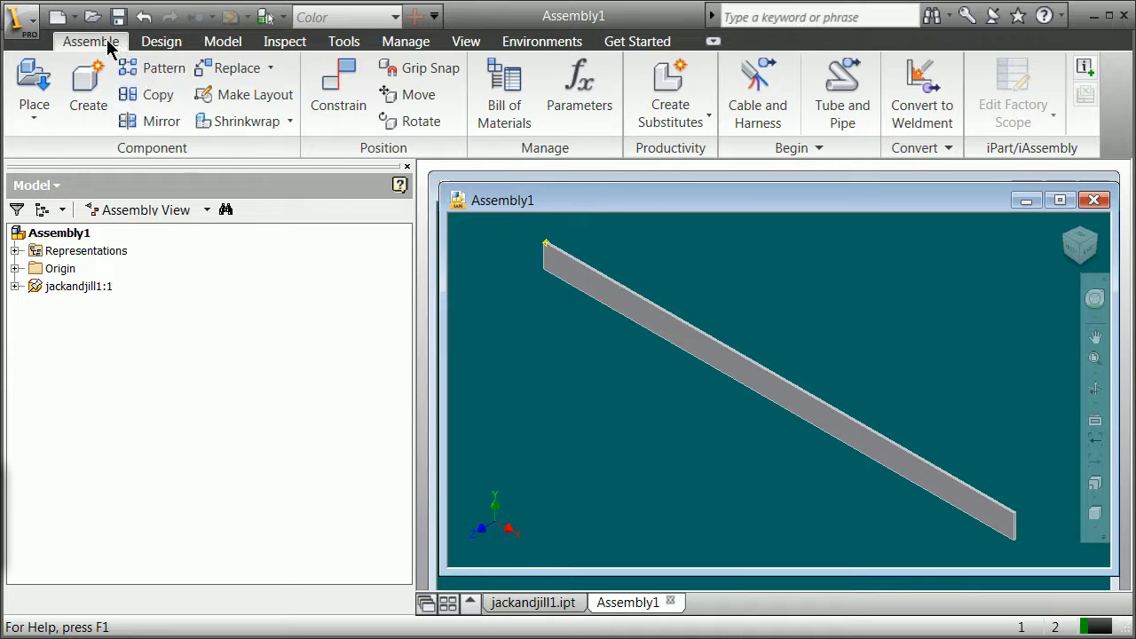
# Create an in-place part named jackandjill2 from the Standard.ipt template, sketching on the plank's large front face near its far end
pyautogui.click(98, 93)
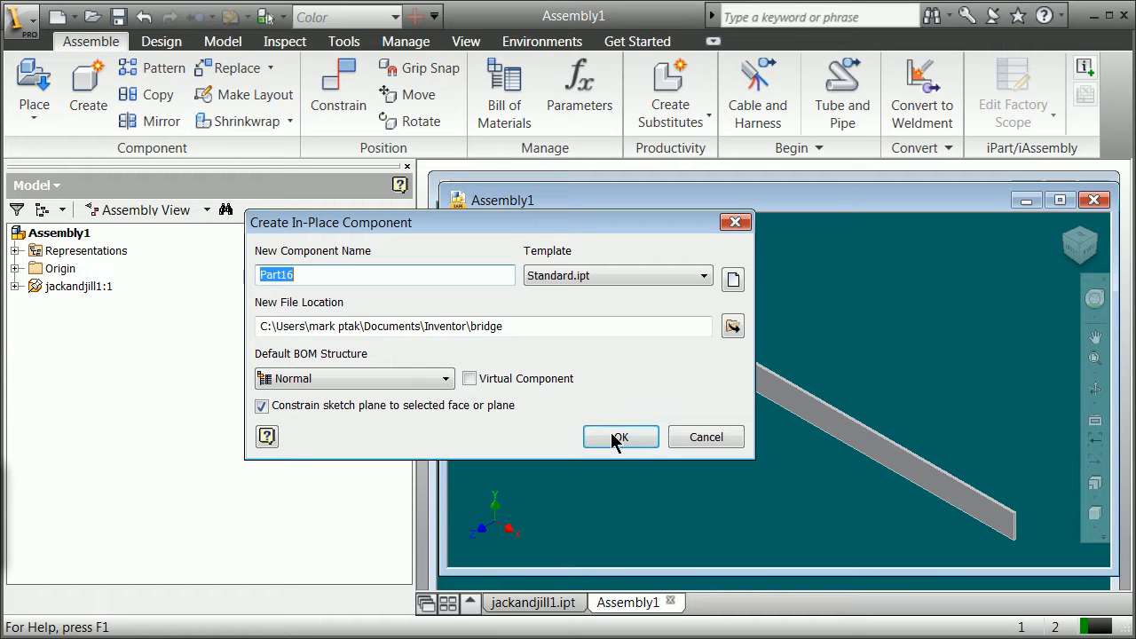
pyautogui.write('jackandjill2')
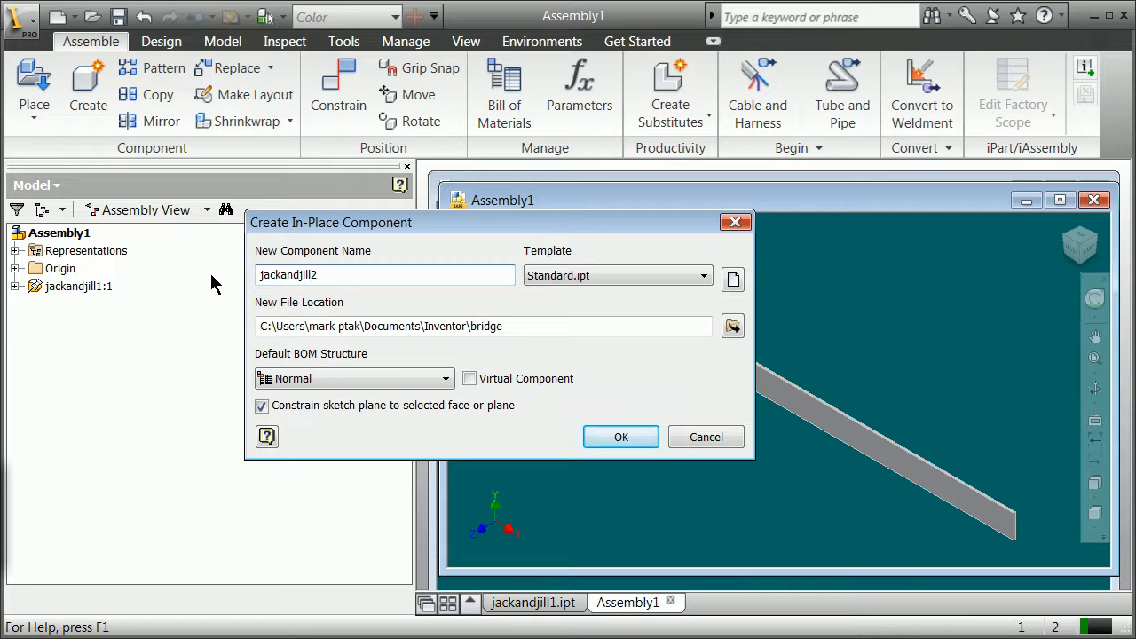
pyautogui.click(648, 441)
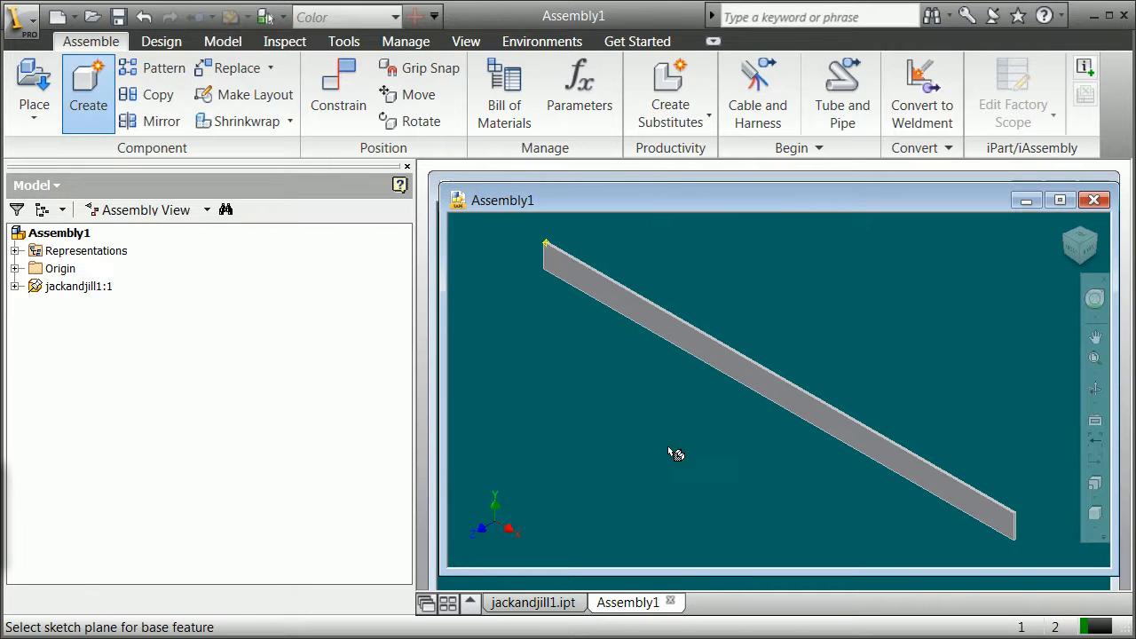
pyautogui.click(998, 525)
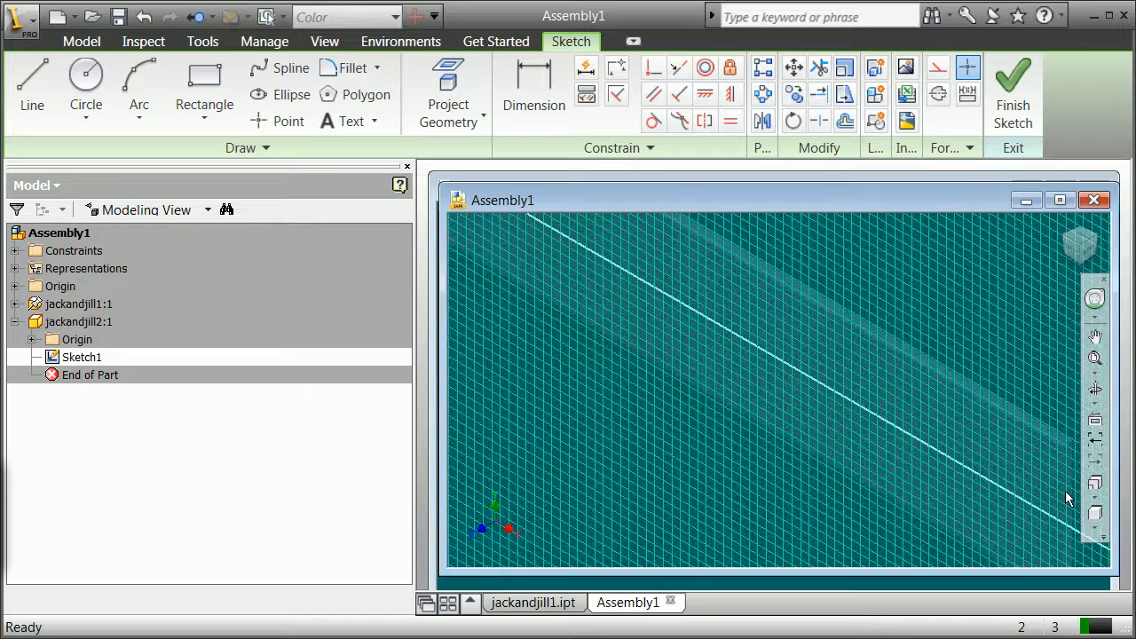
# Project the outline of the plank's front face into the jackandjill2 sketch
pyautogui.click(475, 120)
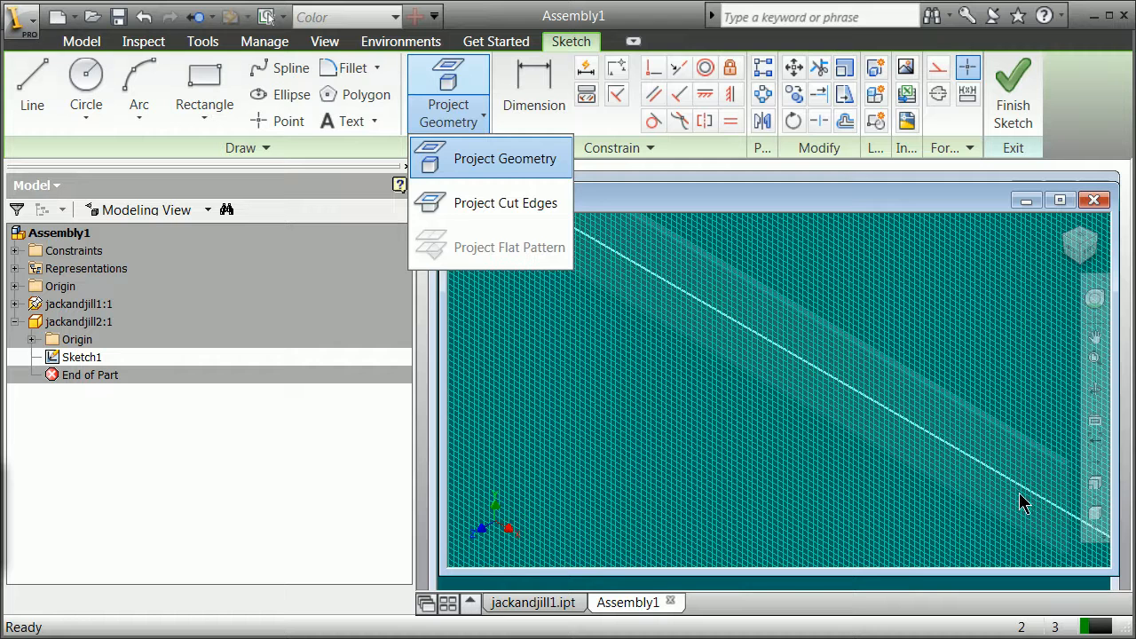
pyautogui.click(481, 169)
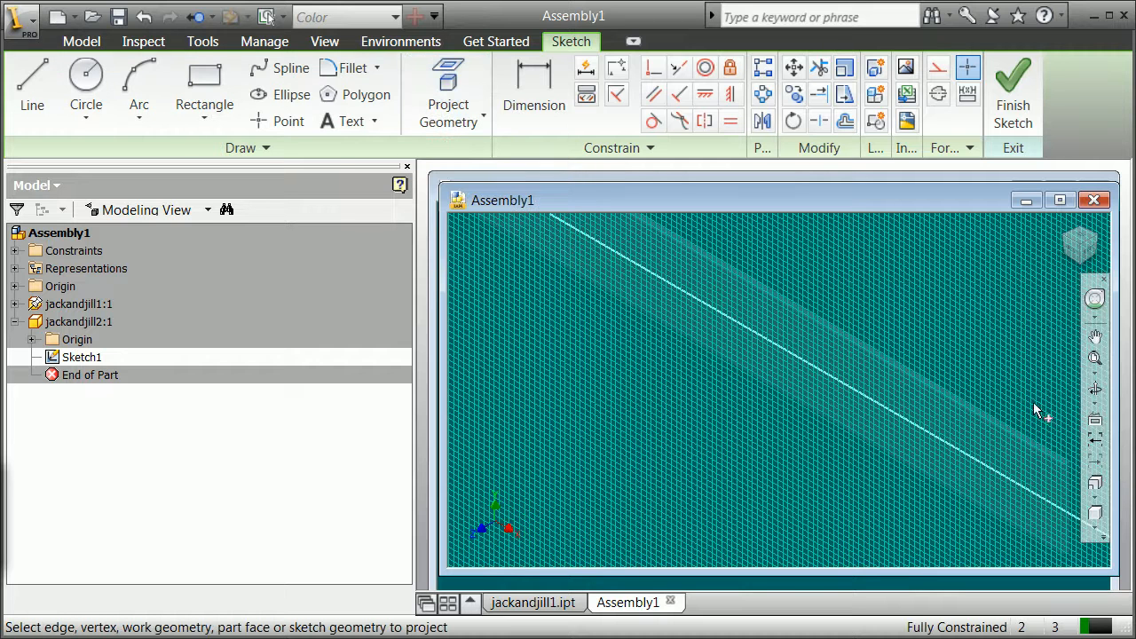
pyautogui.click(1042, 475)
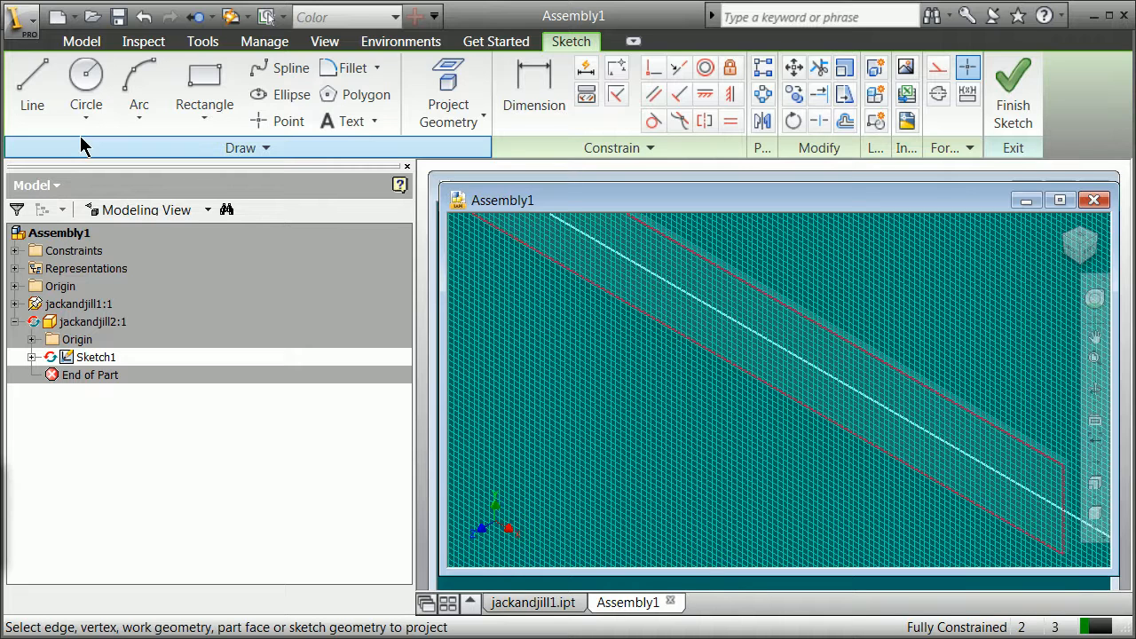
# Sketch a rectangle about 500 mm tall from the plank's lower edge, overlapping and extending past its far end, and finish the sketch
pyautogui.click(193, 84)
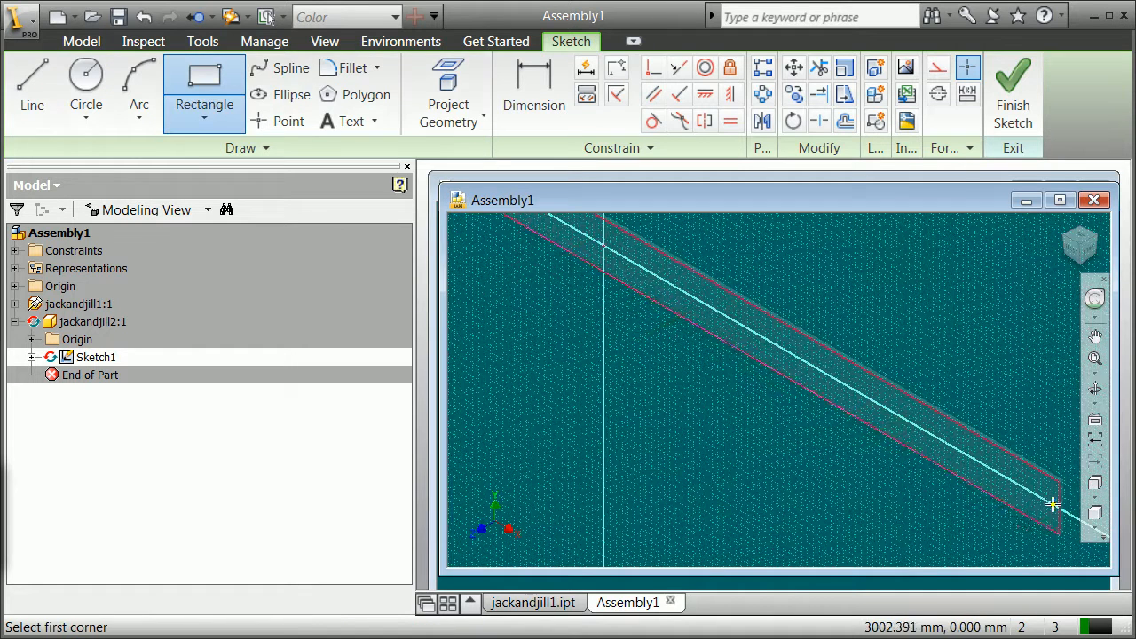
pyautogui.click(1014, 511)
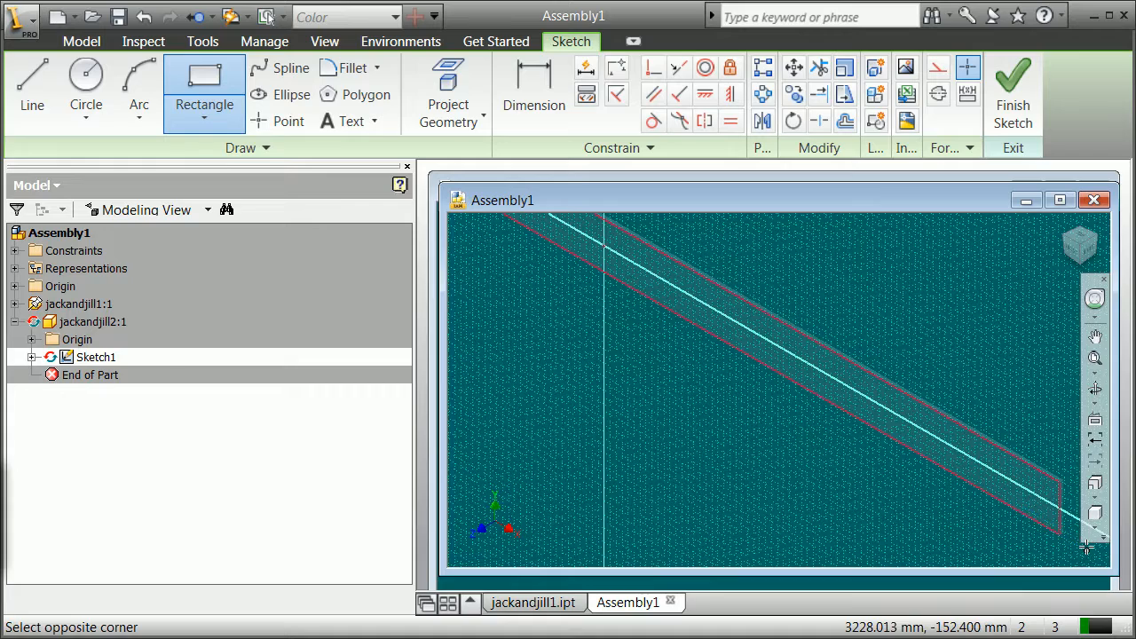
pyautogui.scroll(6, 1086, 547)
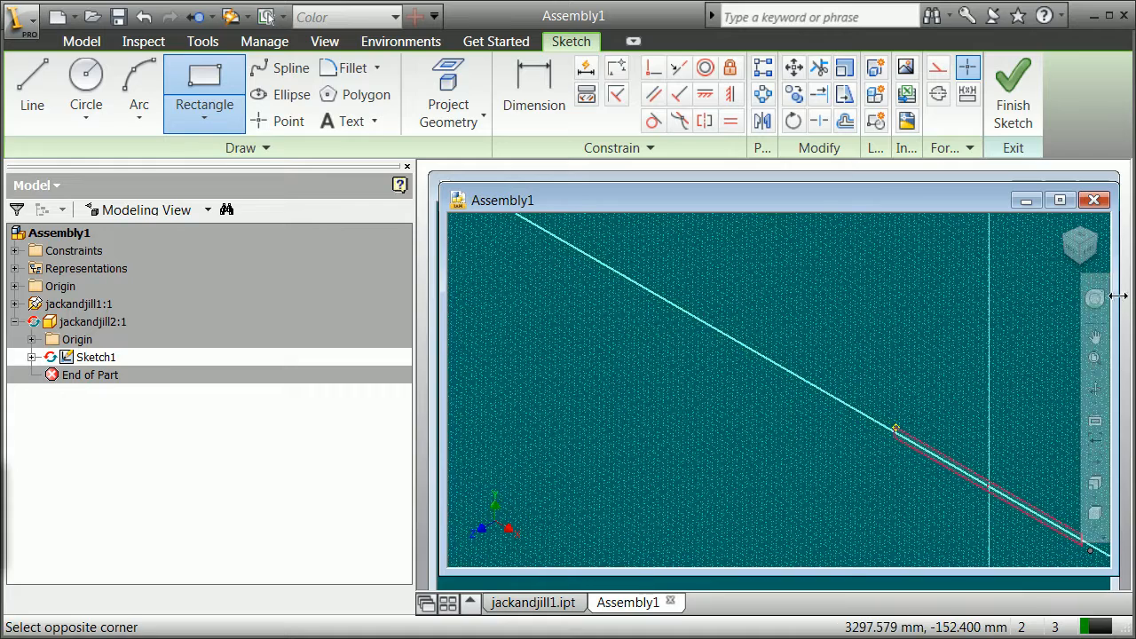
pyautogui.scroll(3, 1039, 510)
pyautogui.scroll(2, 1041, 520)
pyautogui.scroll(-8, 1059, 528)
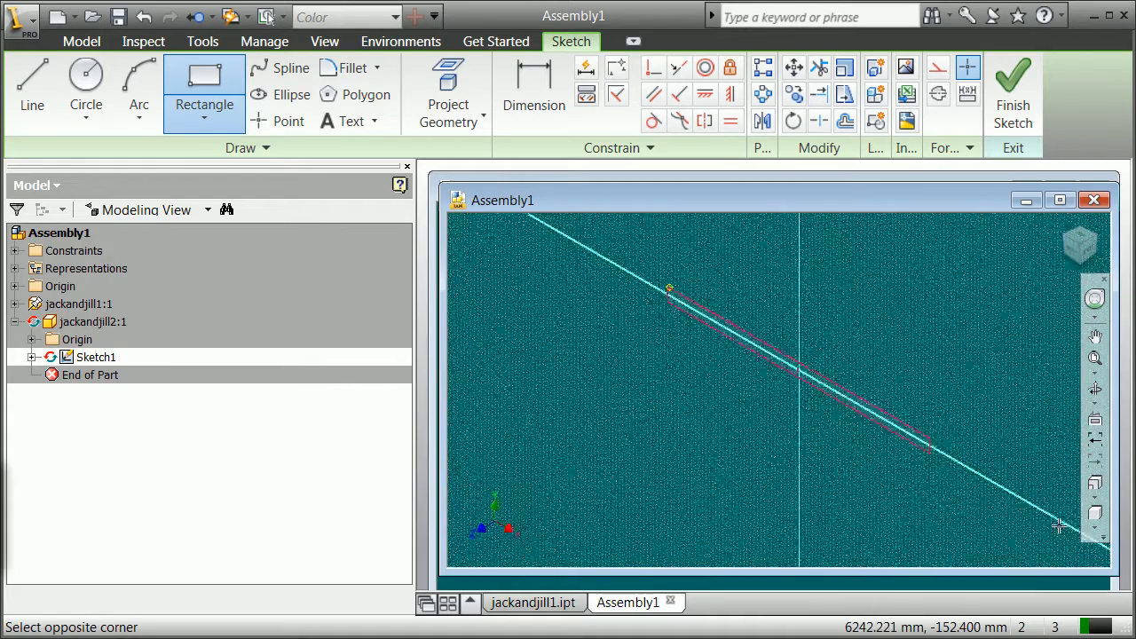
pyautogui.click(851, 362)
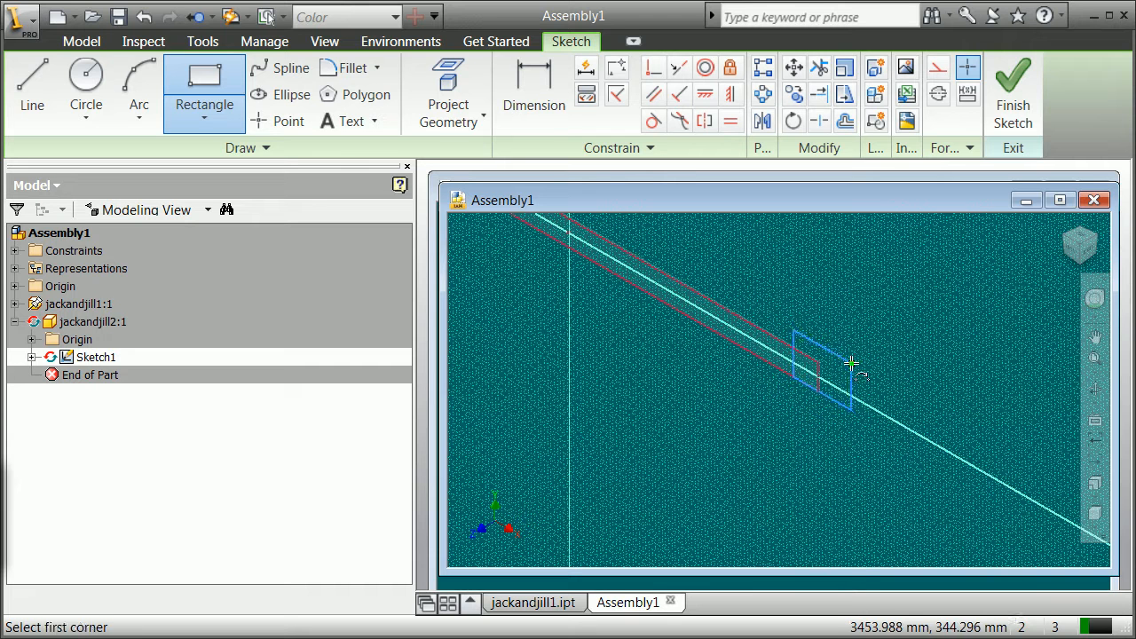
pyautogui.click(1014, 115)
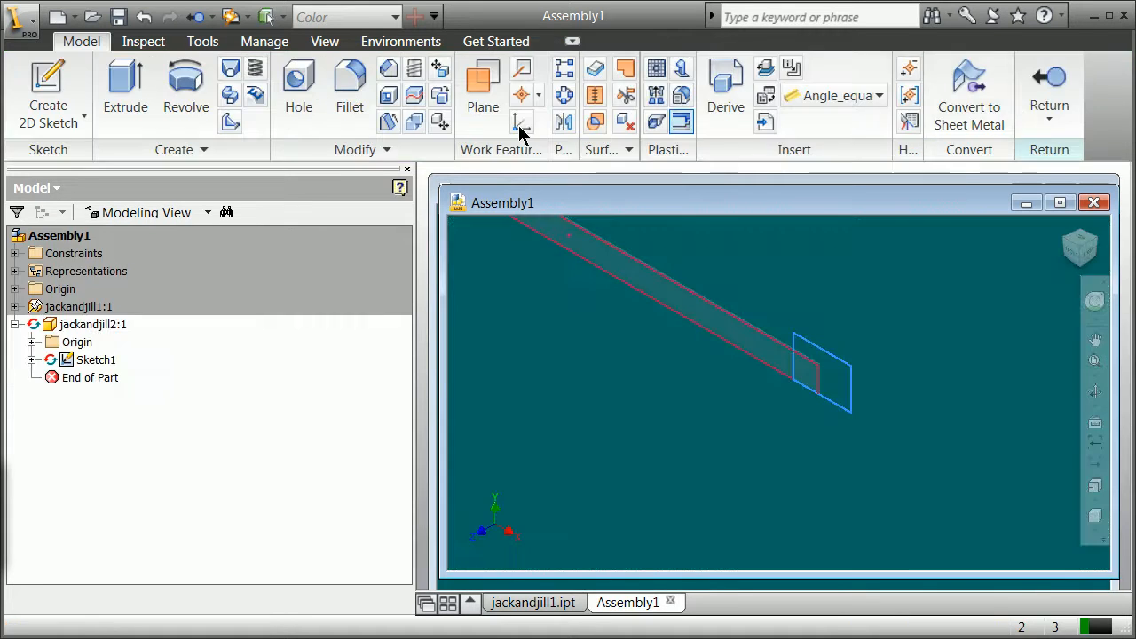
# Extrude the jackandjill2 rectangle 25 mm outward from the plank face and return to the assembly
pyautogui.click(125, 86)
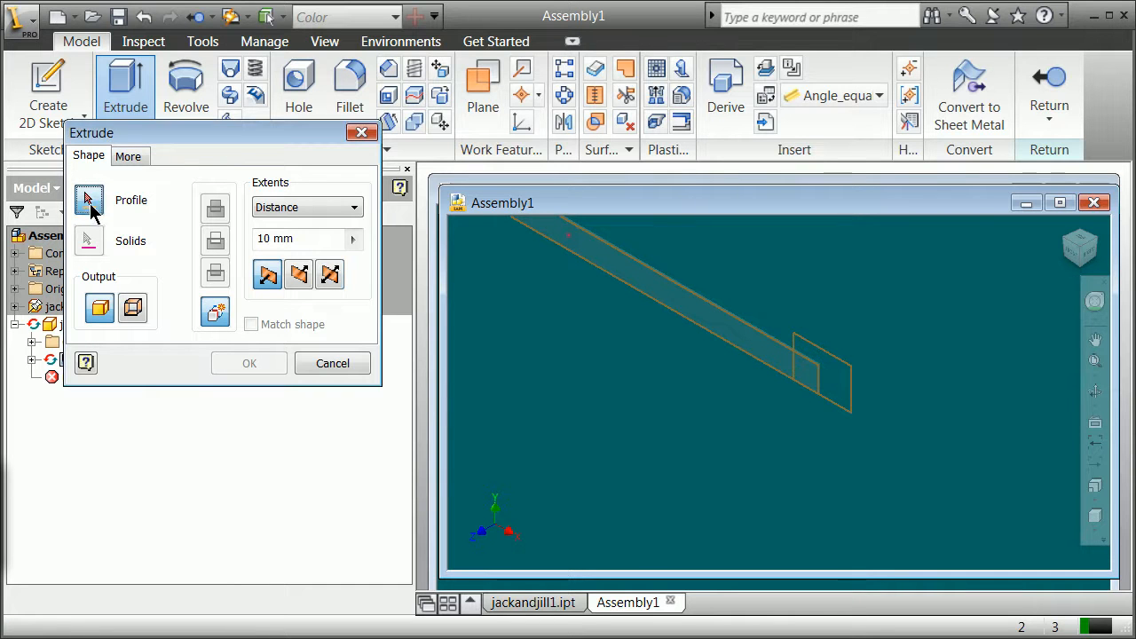
pyautogui.click(834, 372)
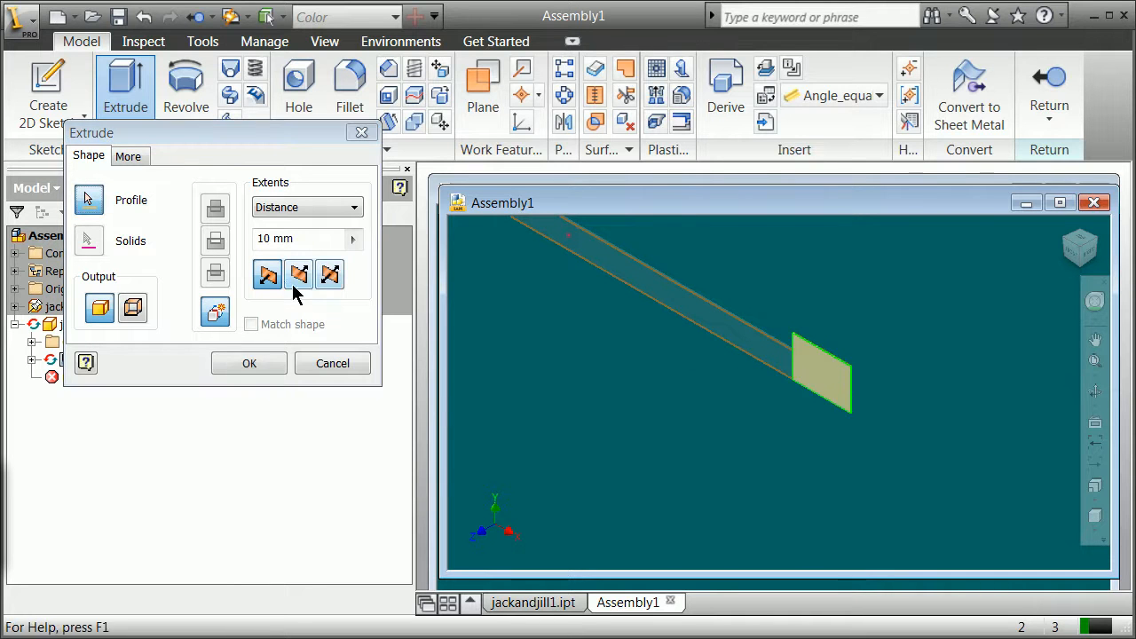
pyautogui.doubleClick(271, 238)
pyautogui.write('25')
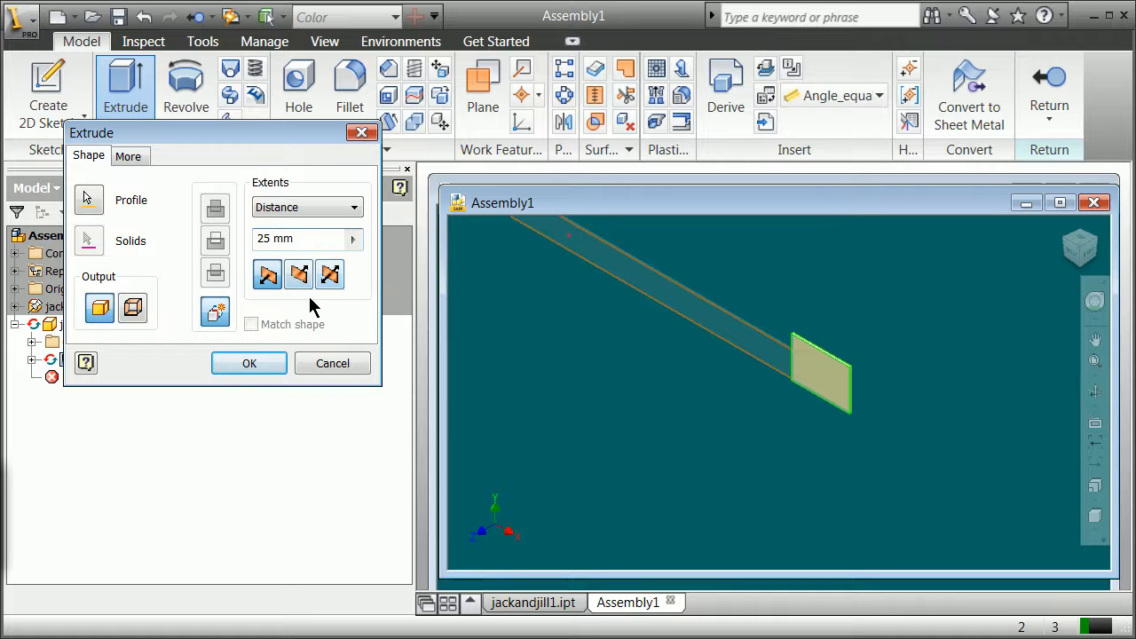
pyautogui.click(253, 363)
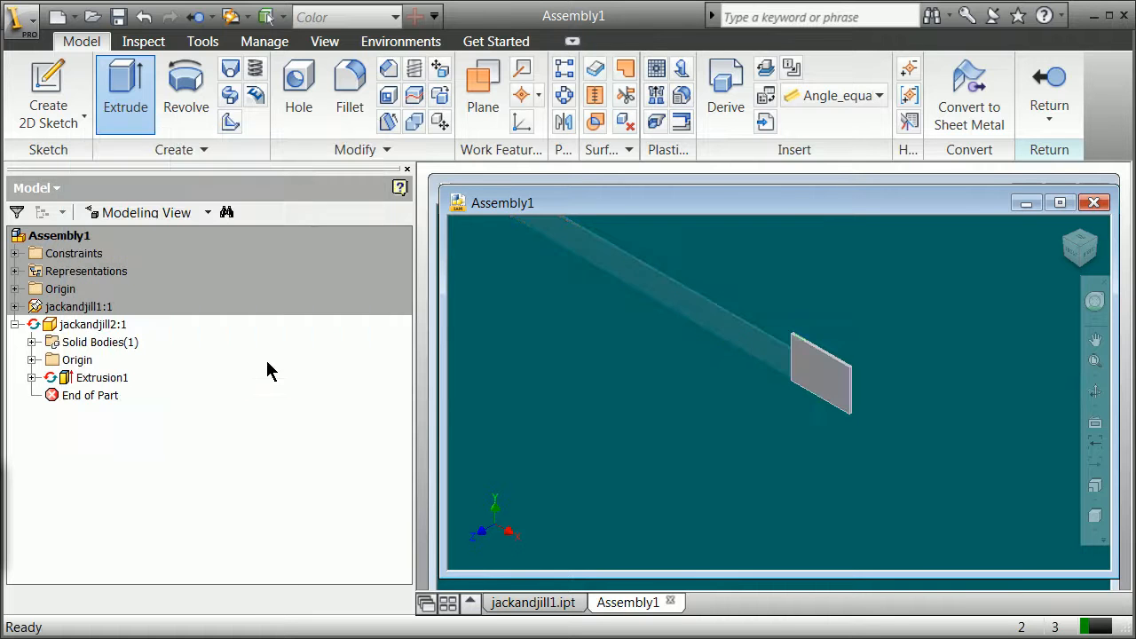
pyautogui.click(1062, 78)
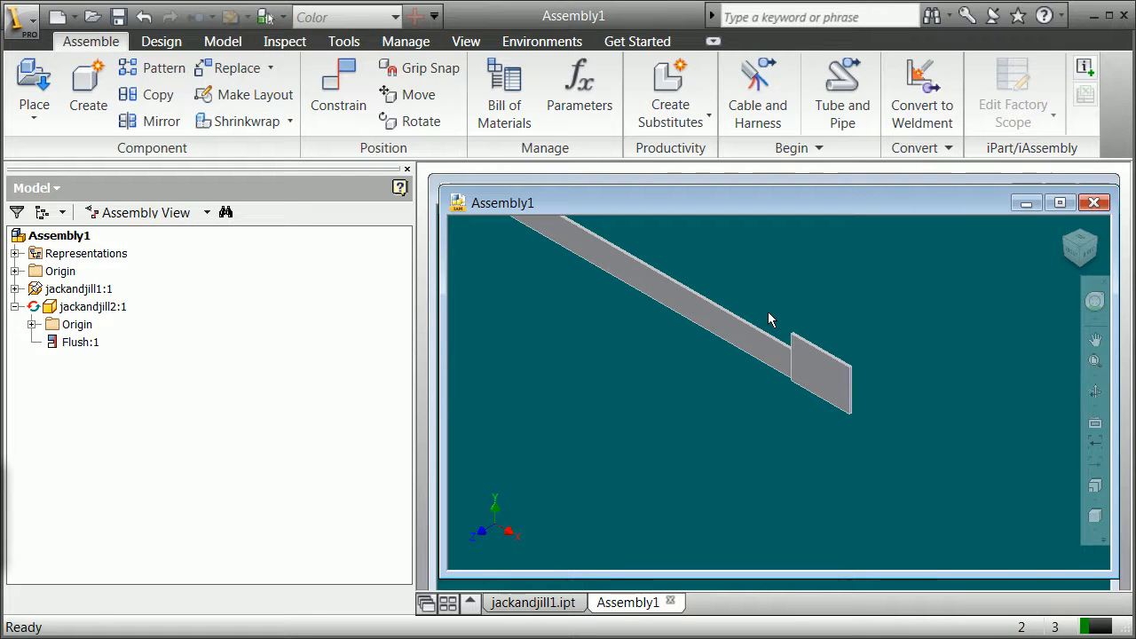
# Create an in-place part named jackandjill3 from the Standard.ipt template, sketching on the exposed back face of jackandjill2
pyautogui.click(1080, 248)
pyautogui.moveTo(1080, 249); pyautogui.dragTo(1080, 256)
pyautogui.scroll(5, 620, 377)
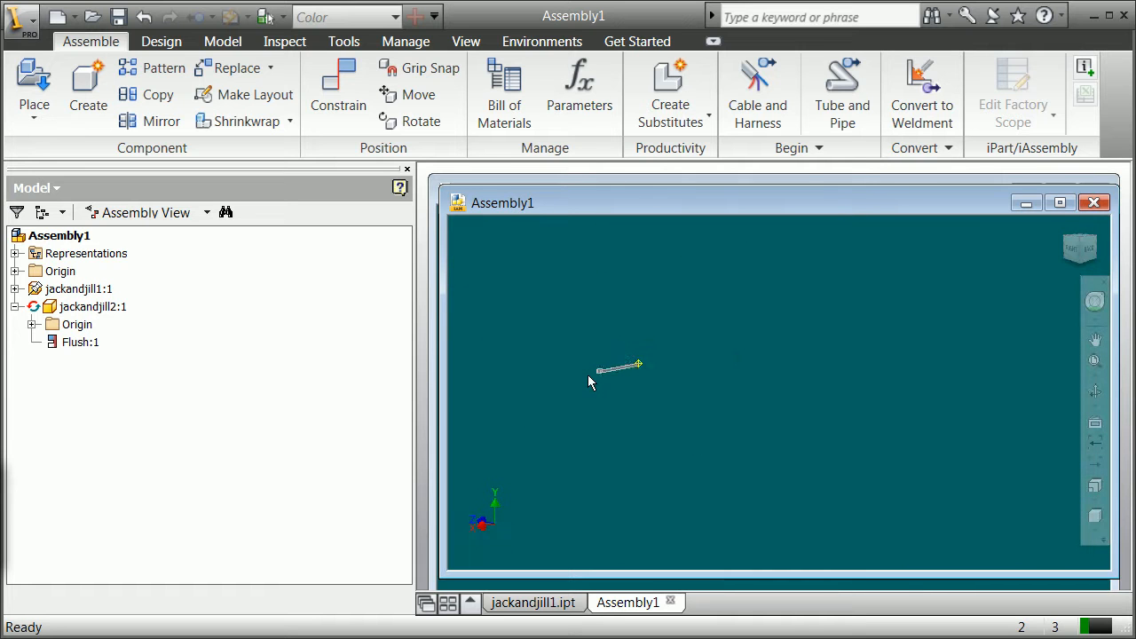
pyautogui.scroll(-5, 586, 375)
pyautogui.scroll(-1, 641, 336)
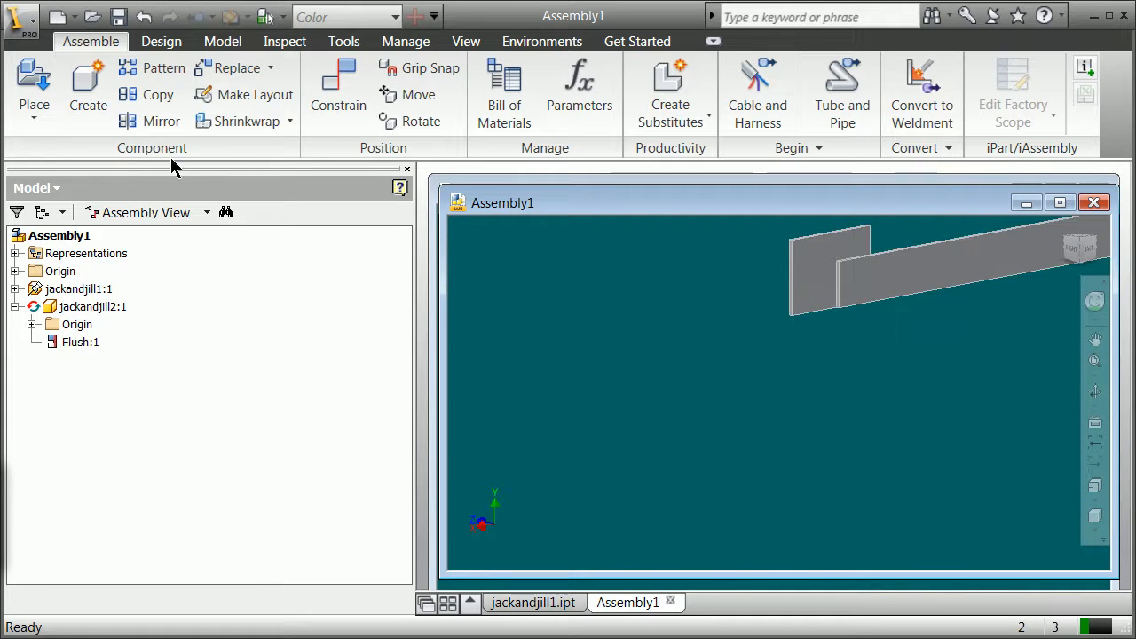
pyautogui.click(87, 96)
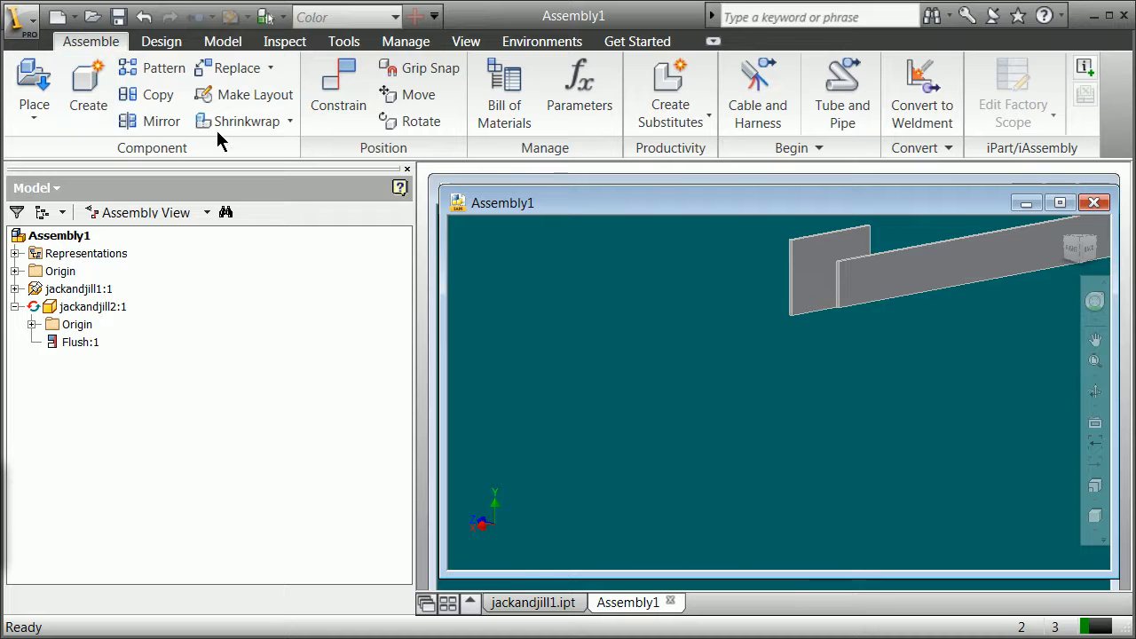
pyautogui.write('jackandjill3')
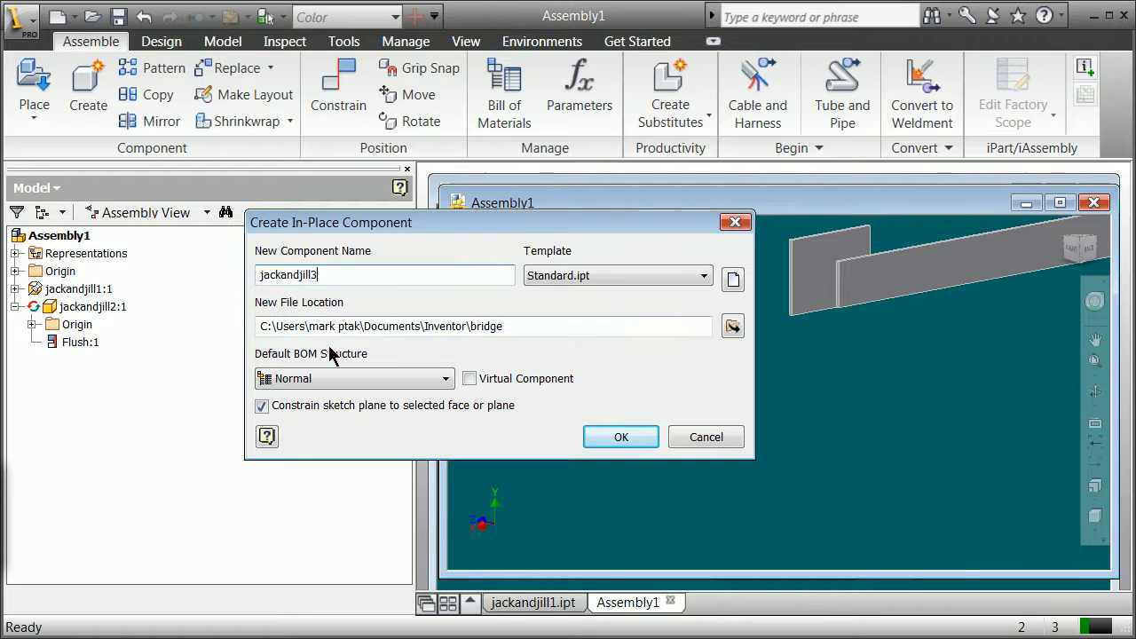
pyautogui.click(644, 438)
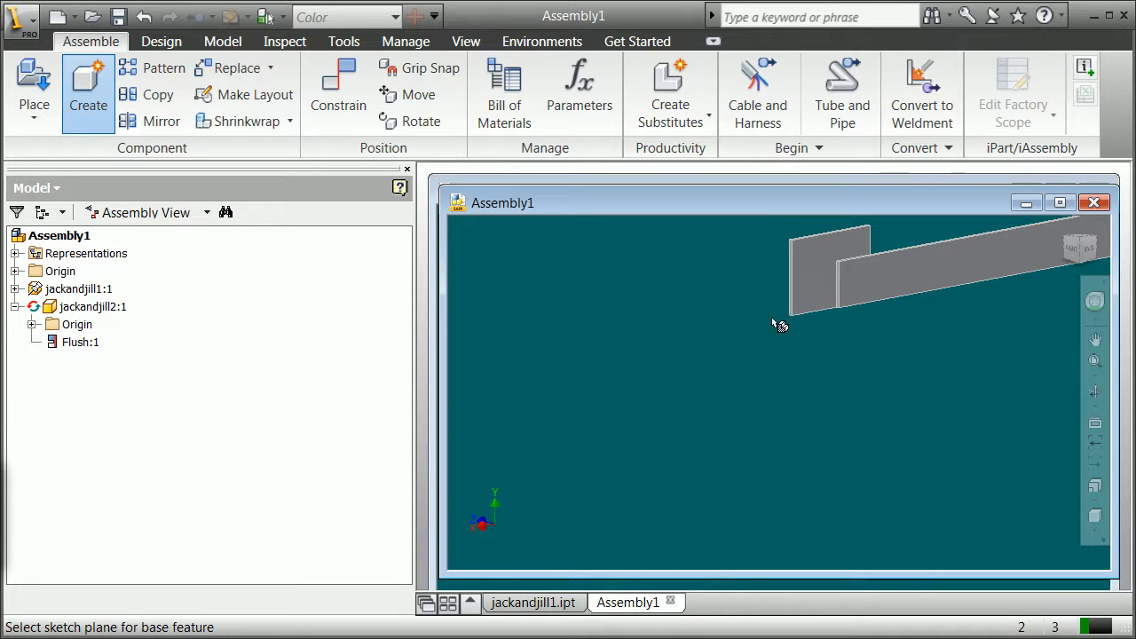
pyautogui.click(809, 313)
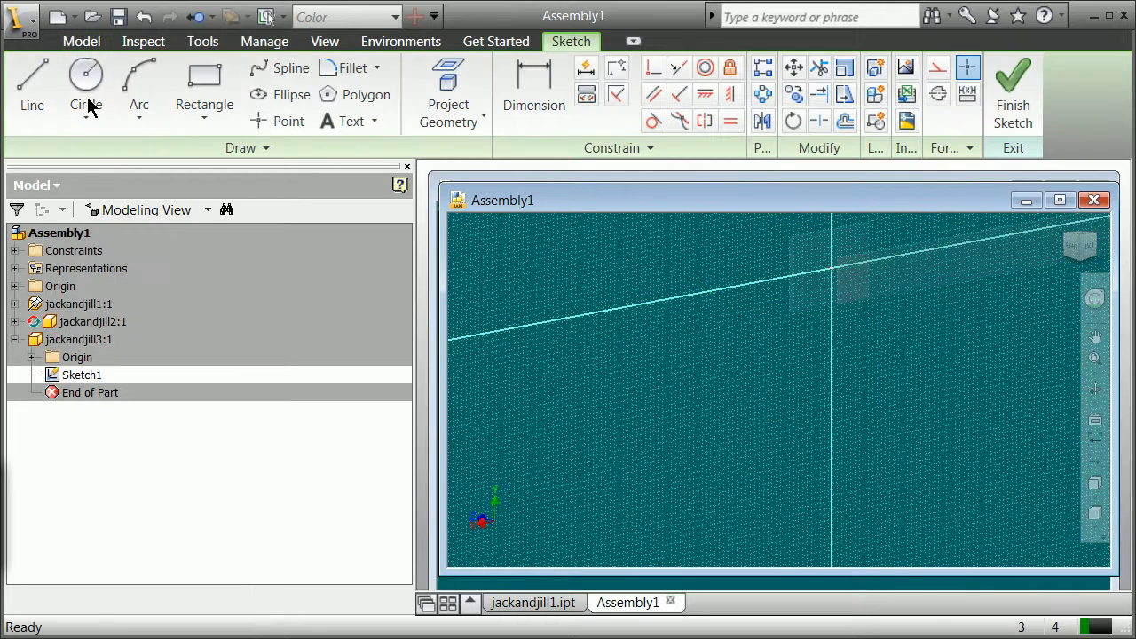
# Sketch a rectangle about 3400 mm long from the lower part of jackandjill2, extending away from the first plank, and finish the sketch
pyautogui.click(199, 84)
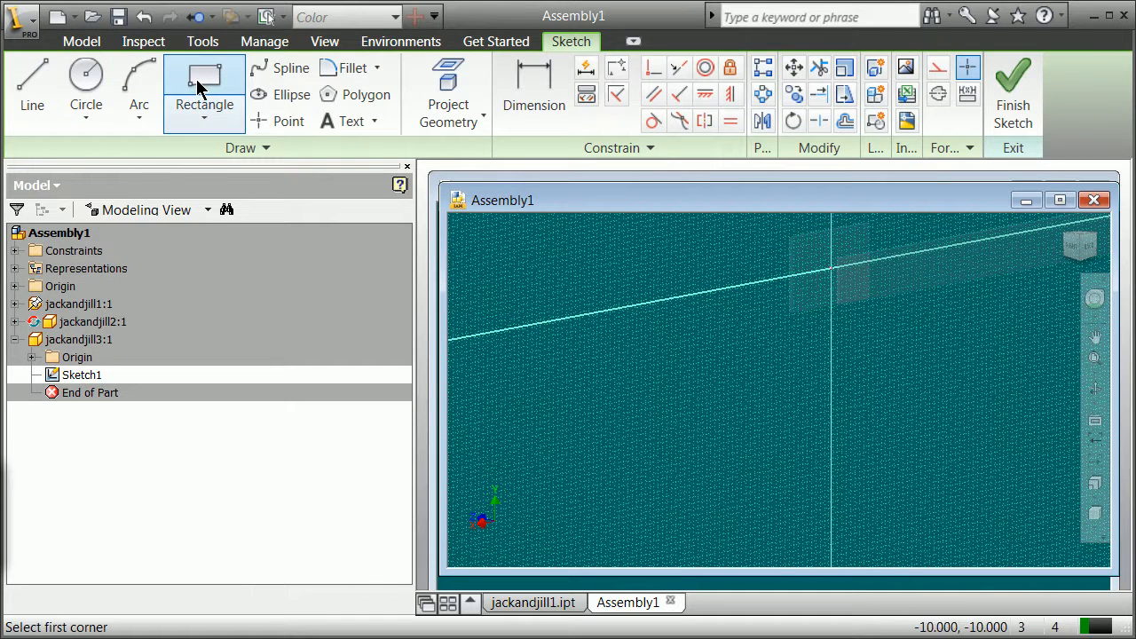
pyautogui.click(831, 304)
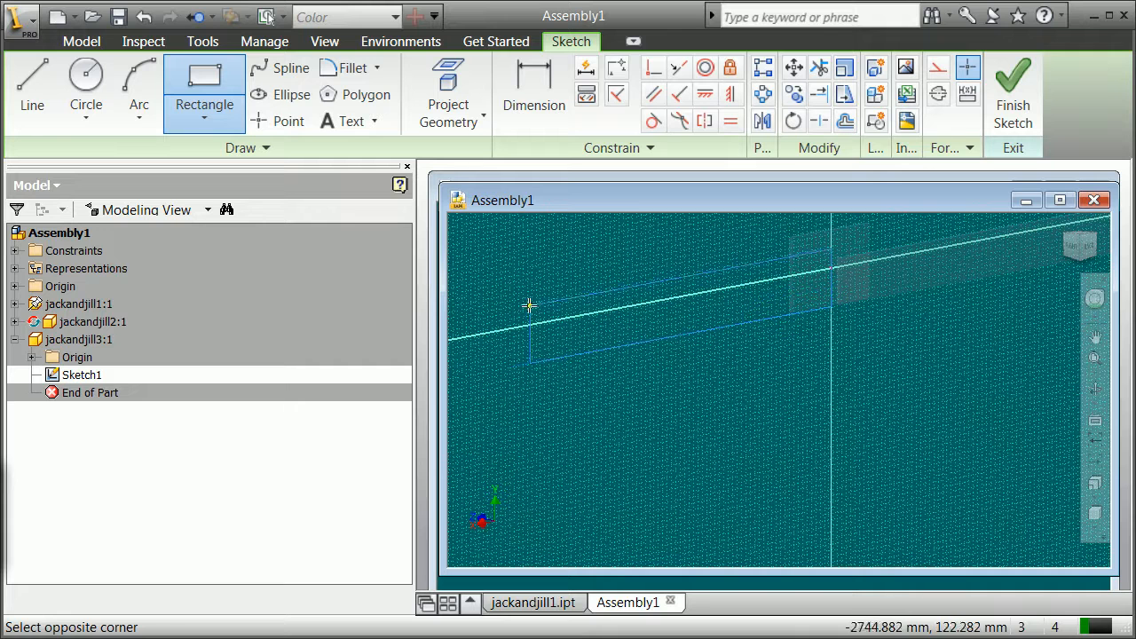
pyautogui.click(459, 331)
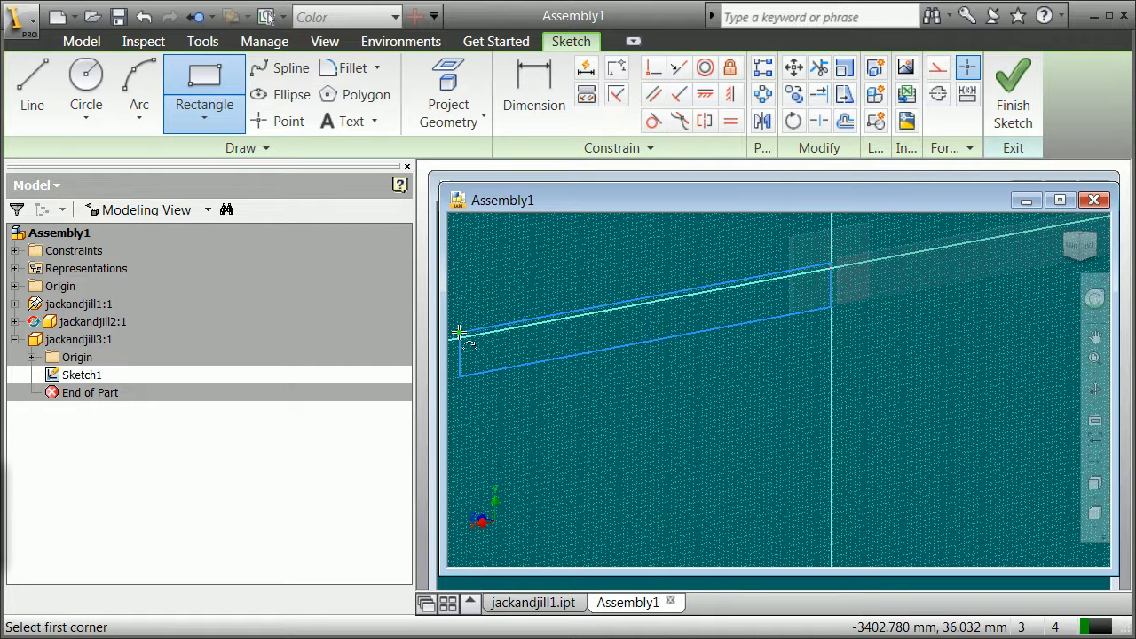
pyautogui.click(1022, 117)
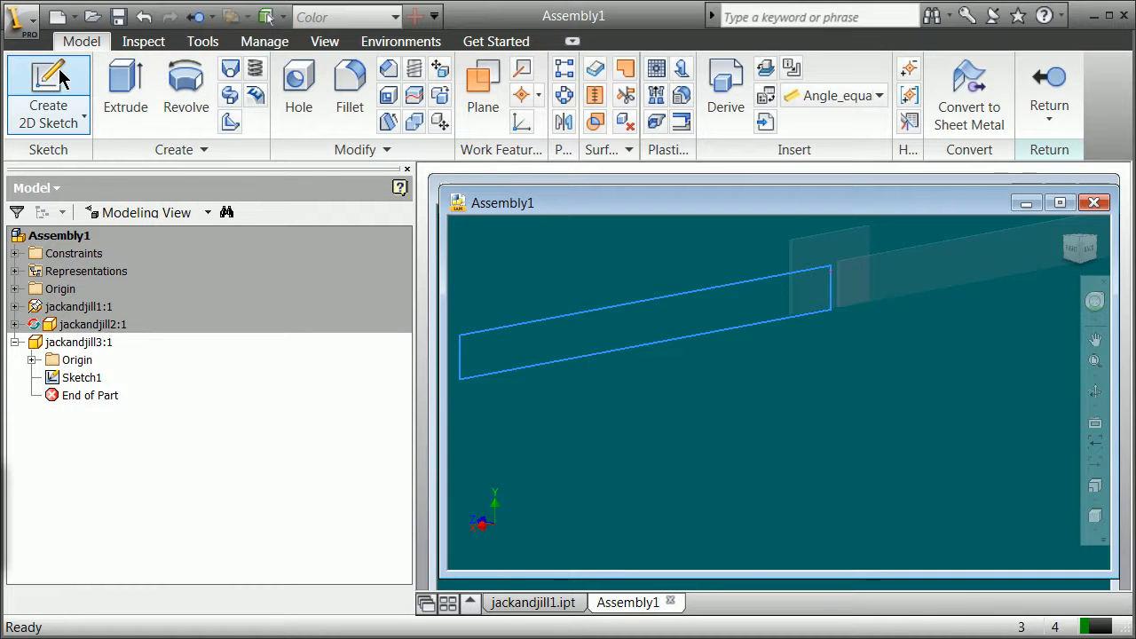
# Extrude the jackandjill3 rectangle 25 mm in the default direction and return to the assembly
pyautogui.click(125, 89)
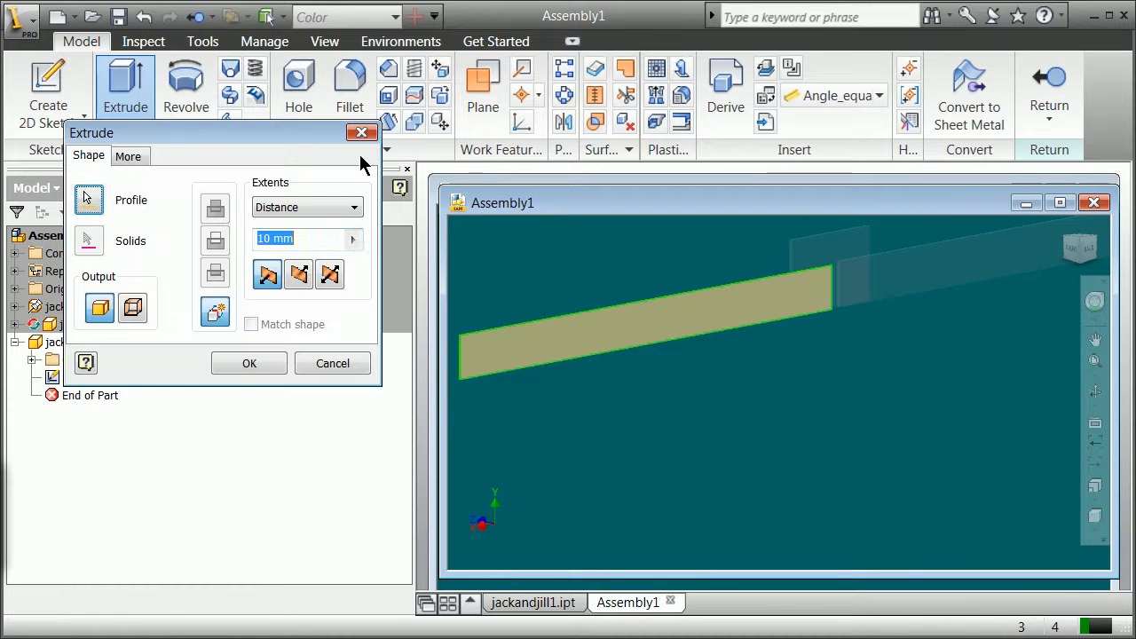
pyautogui.click(300, 268)
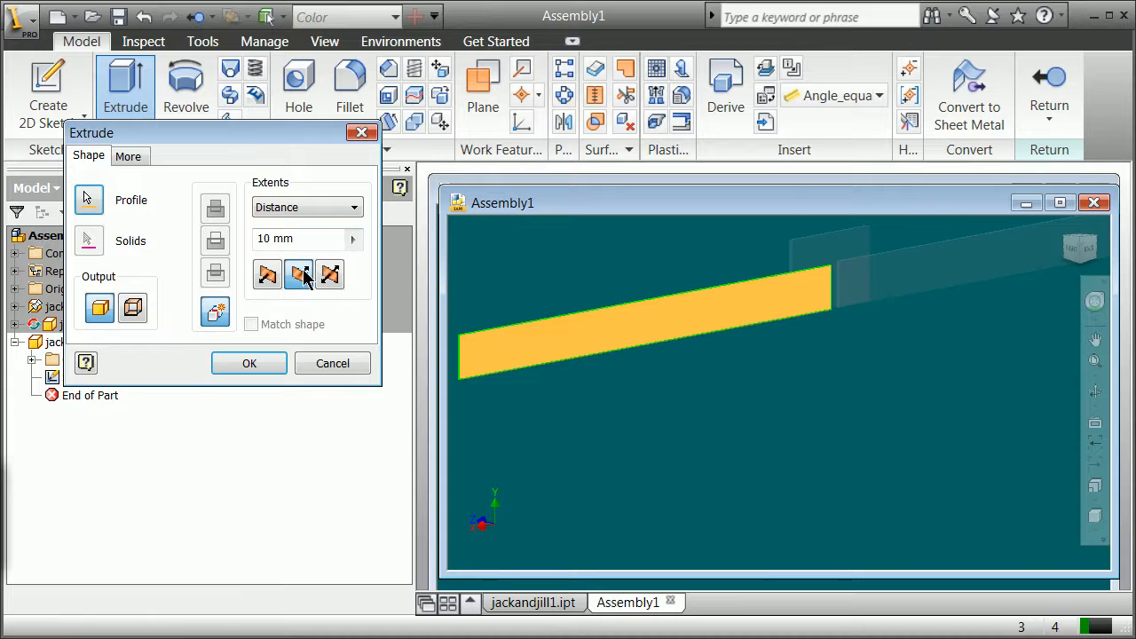
pyautogui.doubleClick(269, 239)
pyautogui.write('25')
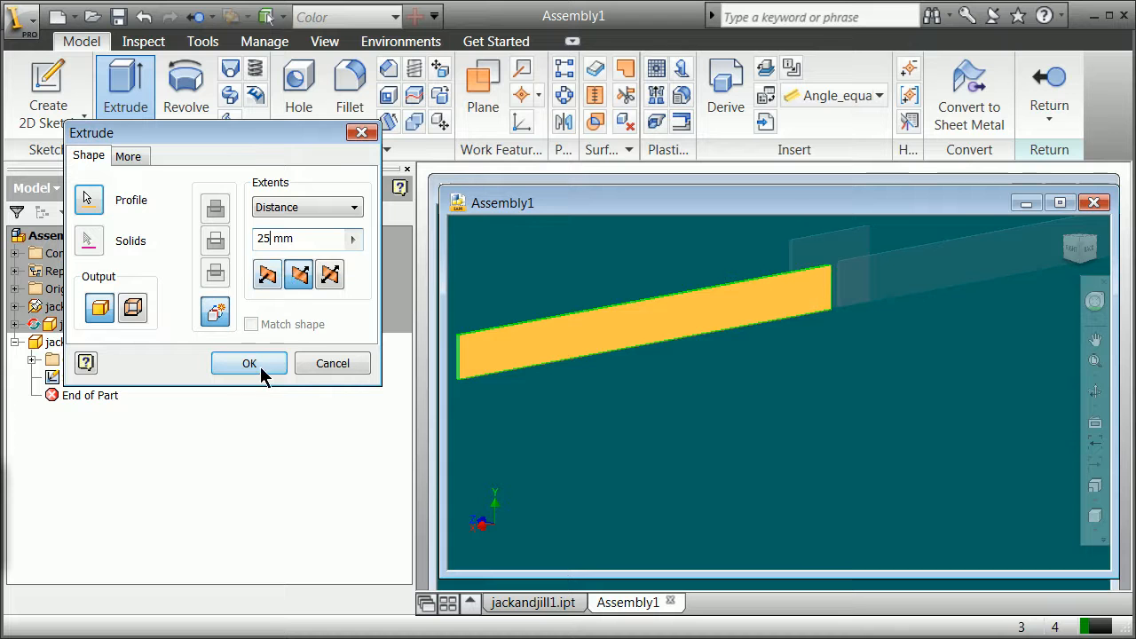
pyautogui.click(269, 276)
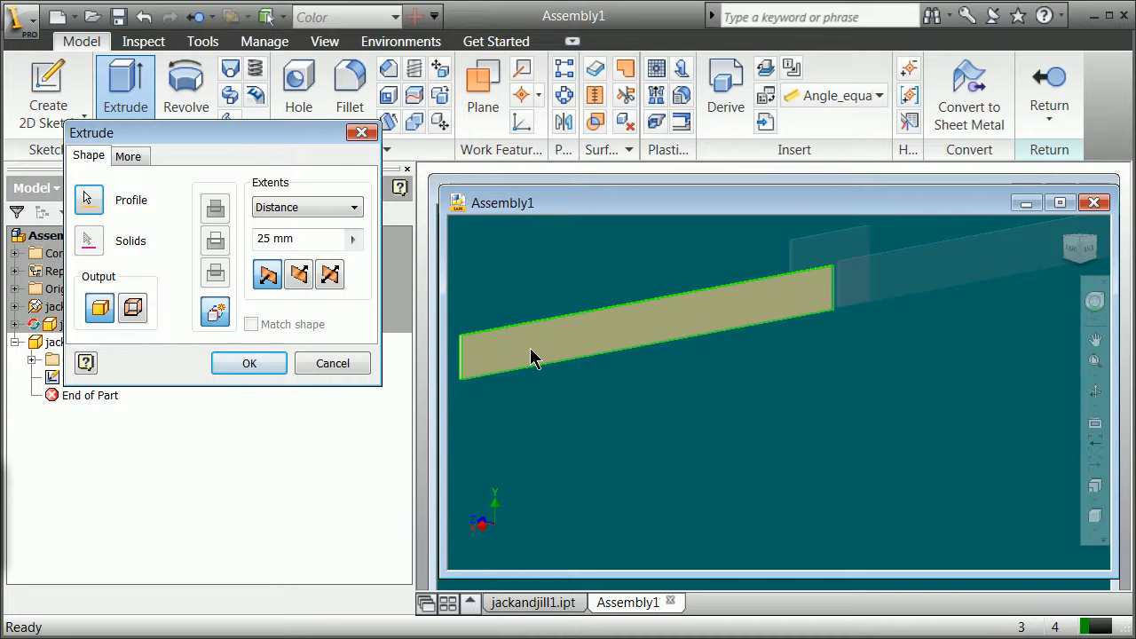
pyautogui.click(253, 363)
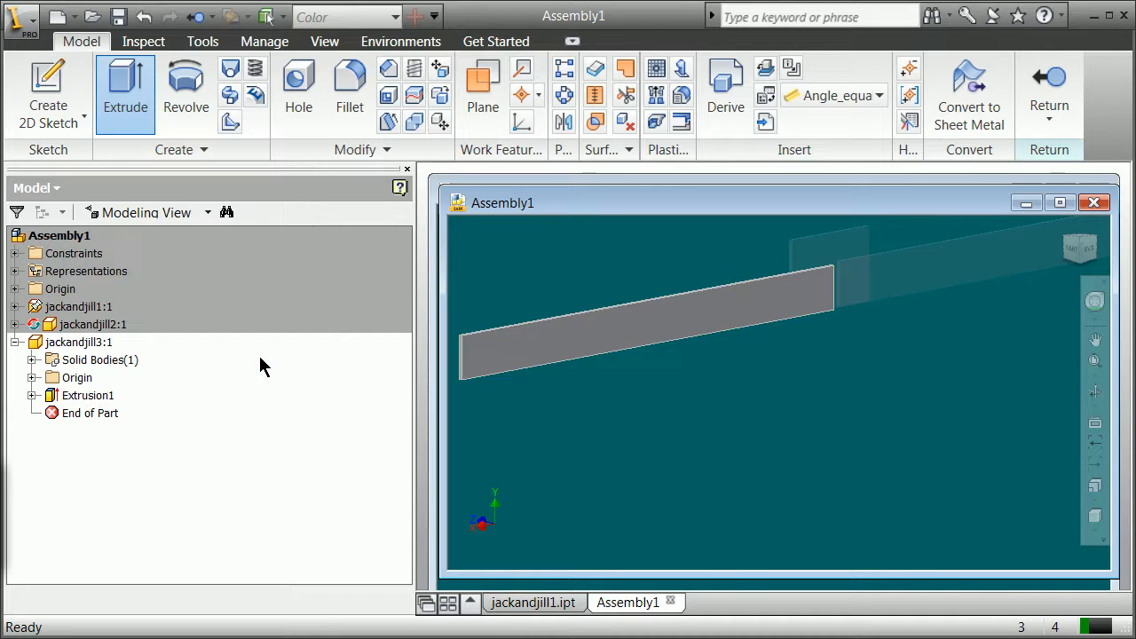
pyautogui.click(1055, 110)
pyautogui.click(1065, 159)
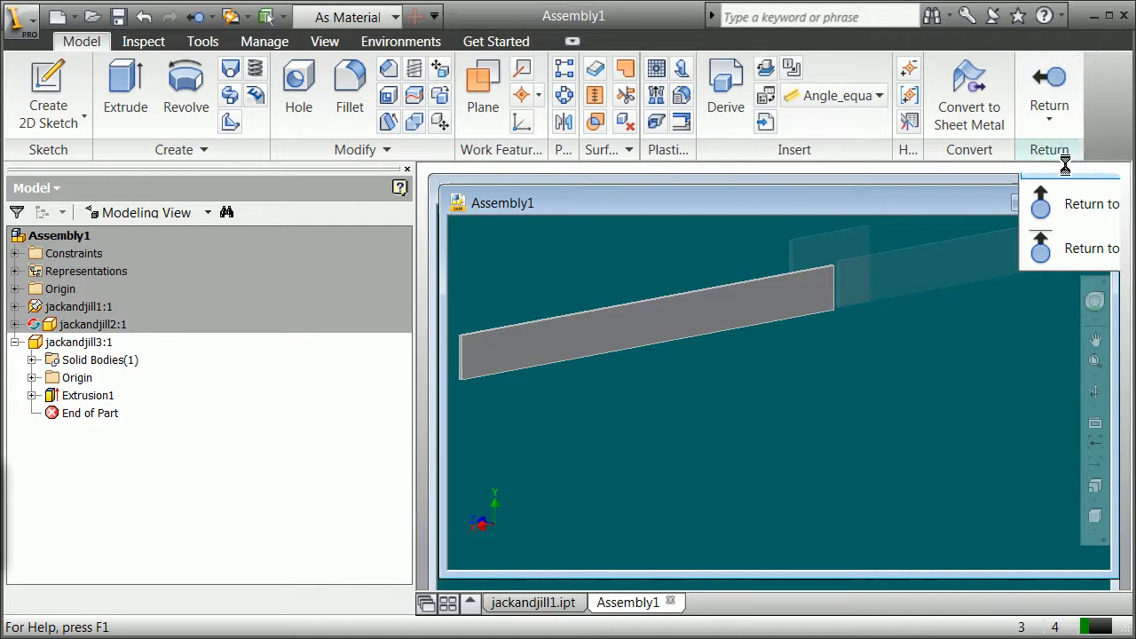
pyautogui.scroll(-2, 621, 335)
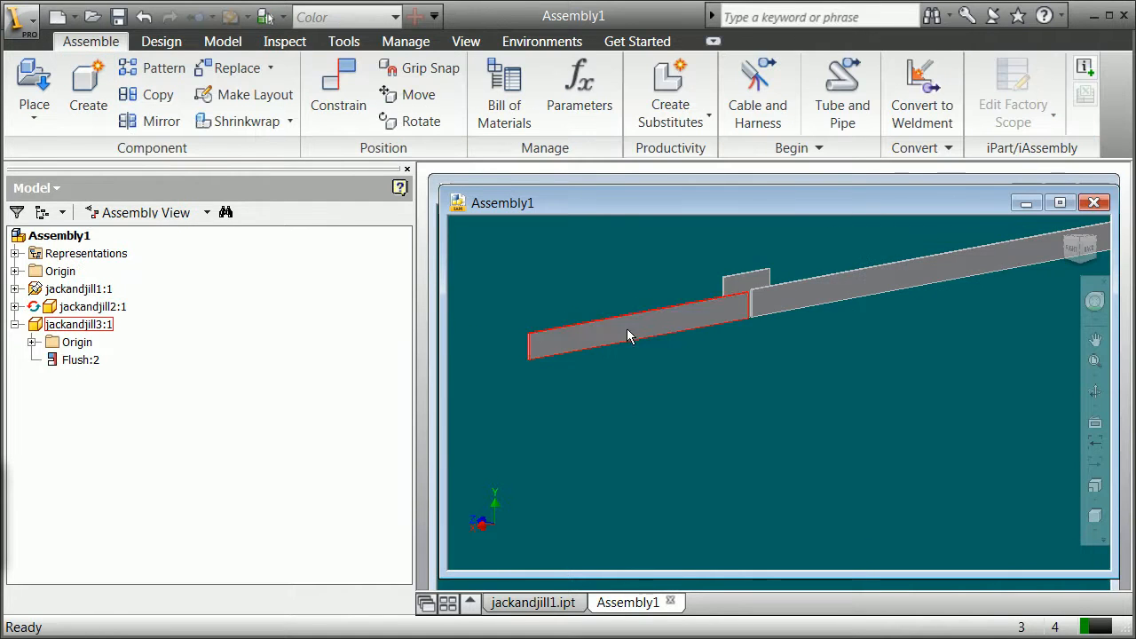
# Start a bolted connection and save the assembly as jackandjillass1 in the bridge folder, together with its dependent parts
pyautogui.click(1086, 260)
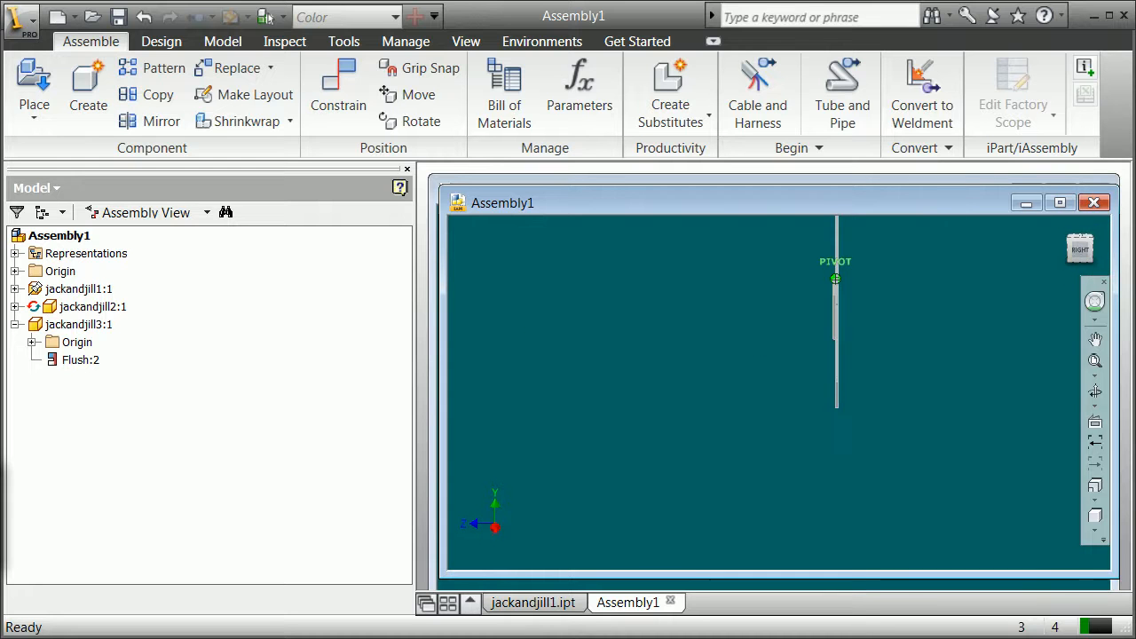
pyautogui.moveTo(878, 311); pyautogui.dragTo(953, 319)
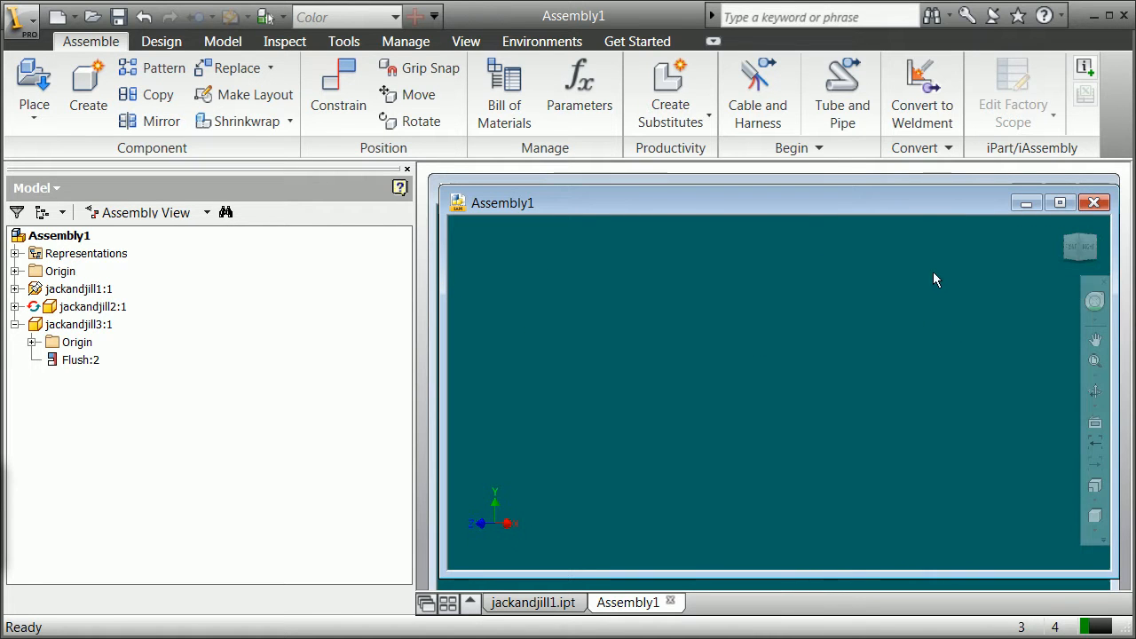
pyautogui.scroll(5, 932, 275)
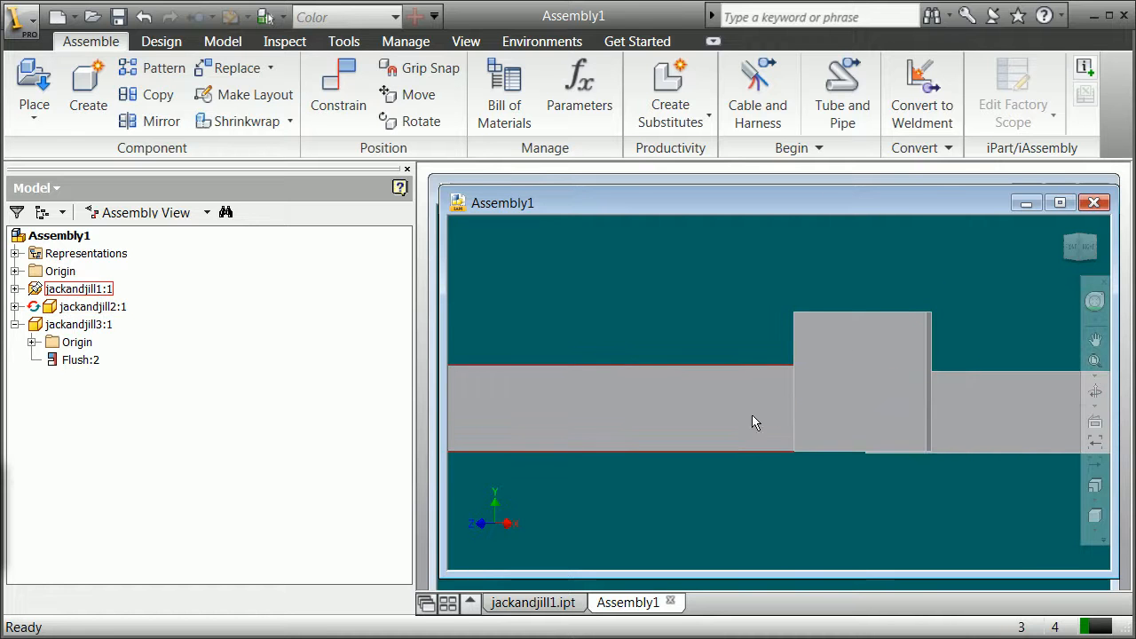
pyautogui.click(177, 46)
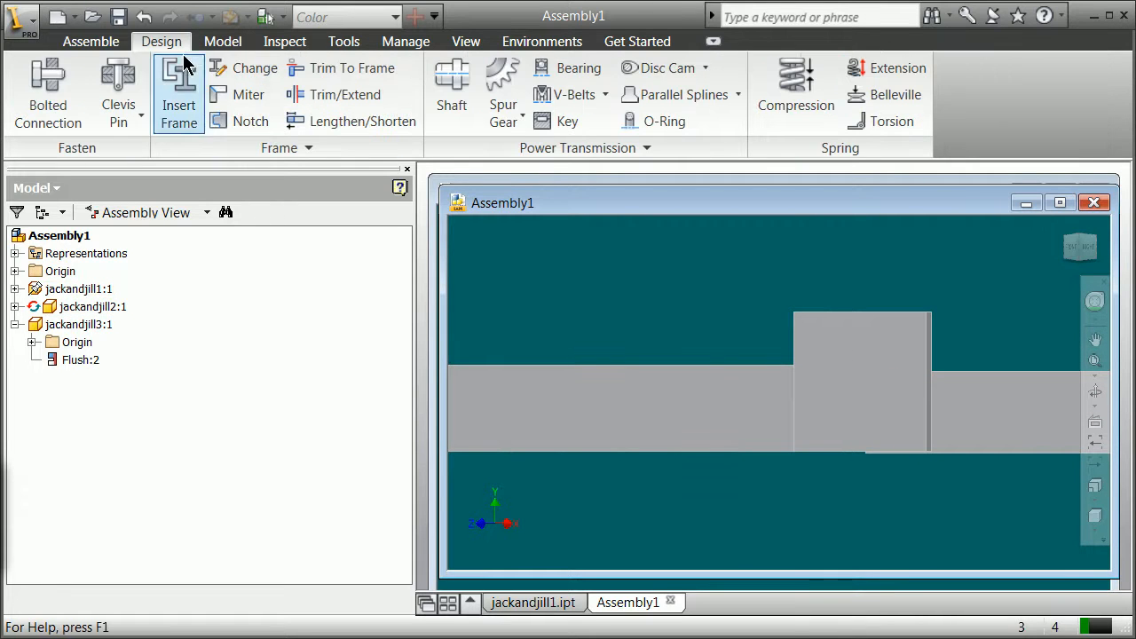
pyautogui.click(124, 41)
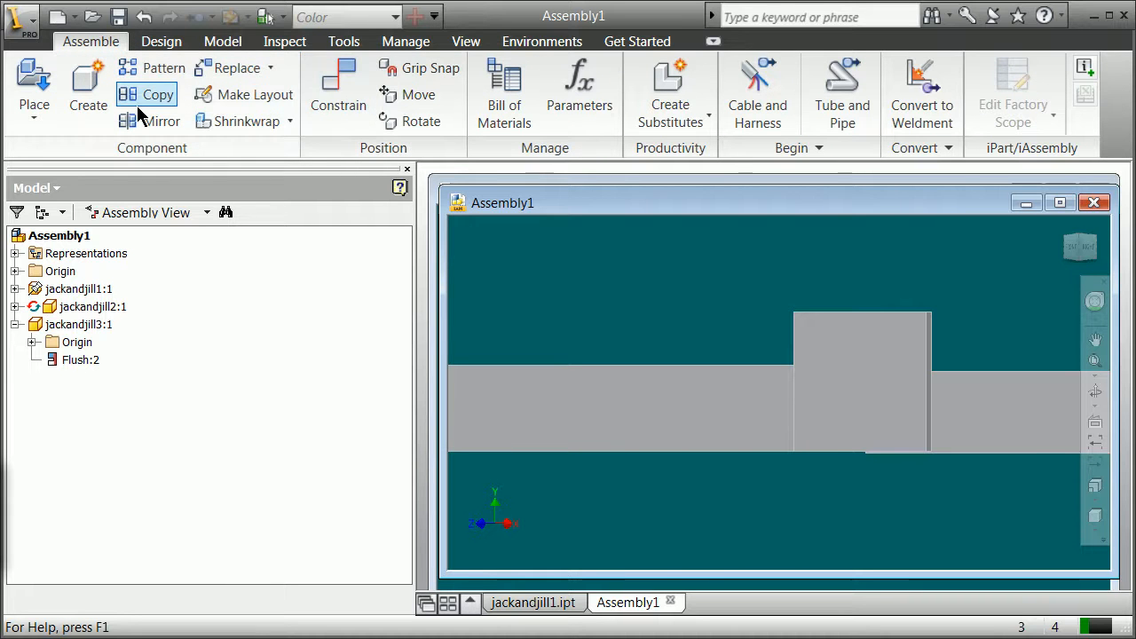
pyautogui.click(161, 44)
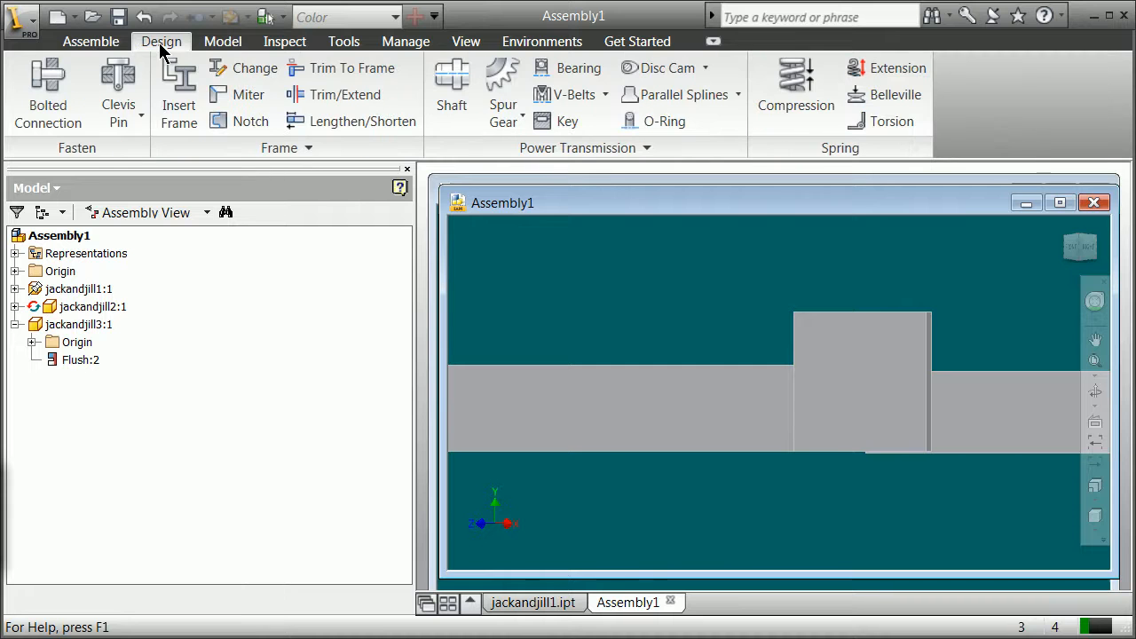
pyautogui.click(51, 84)
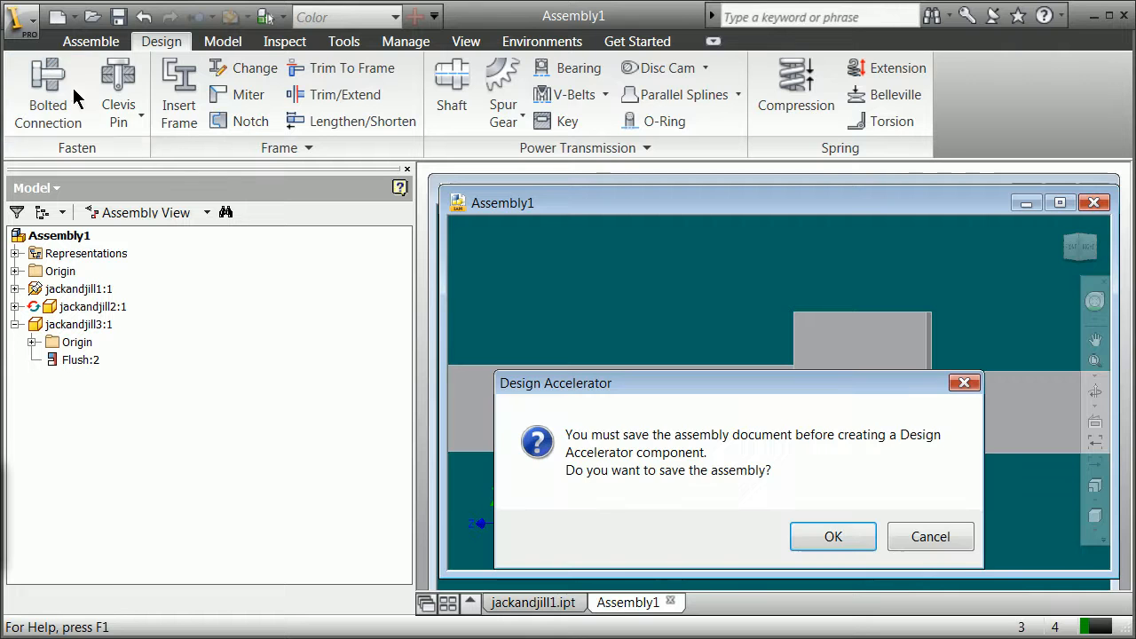
pyautogui.click(811, 535)
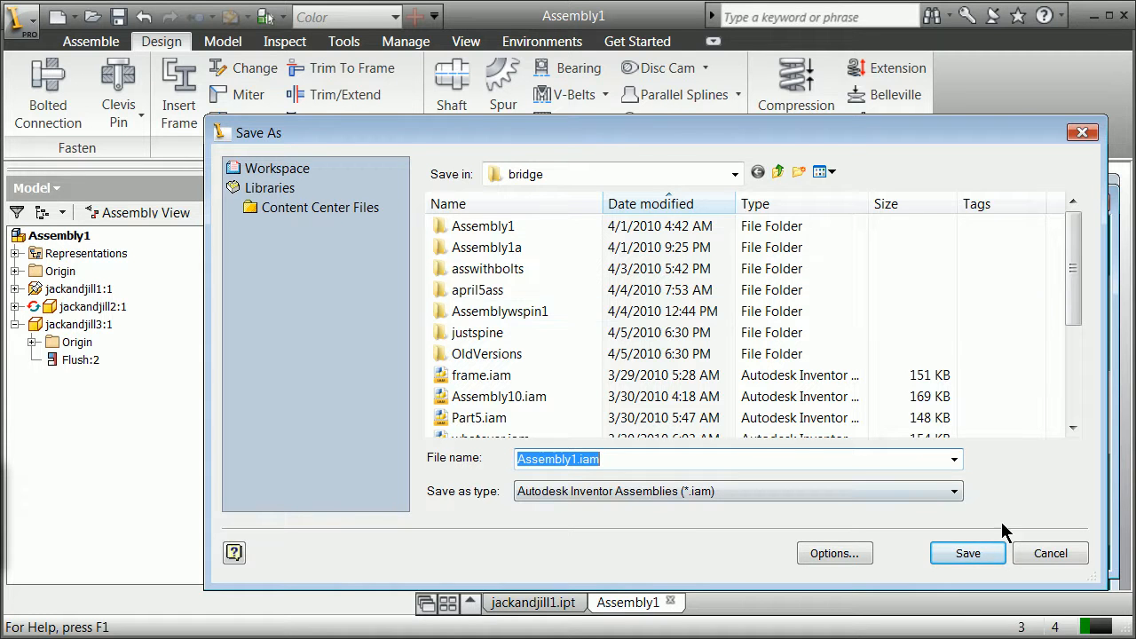
pyautogui.moveTo(647, 134); pyautogui.dragTo(592, 86)
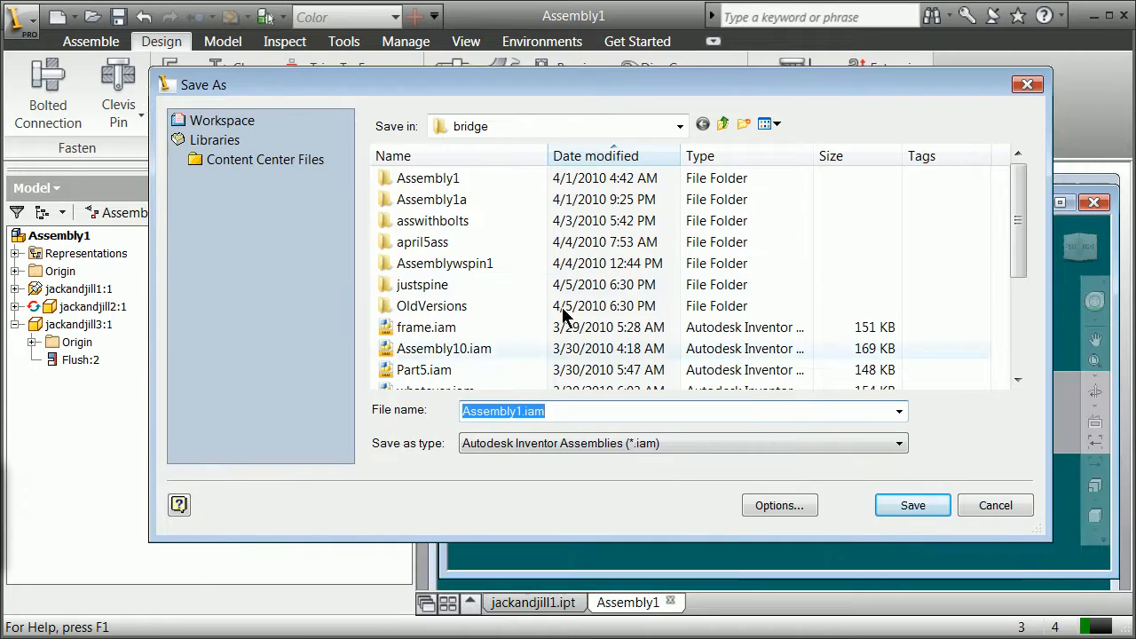
pyautogui.write('jackandjill')
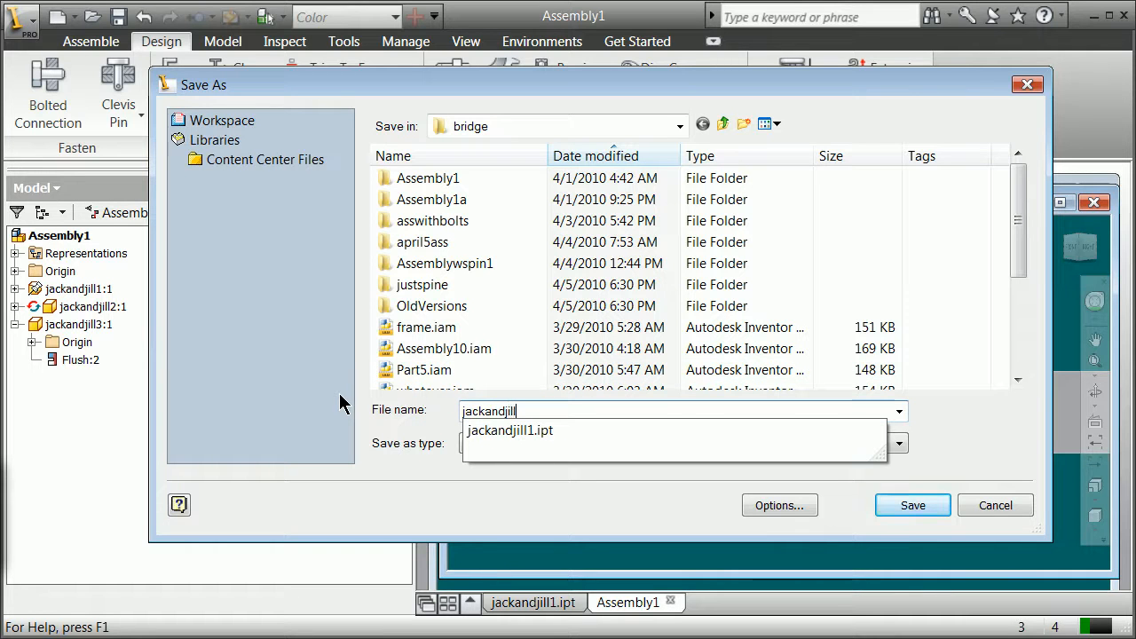
pyautogui.write('ass1')
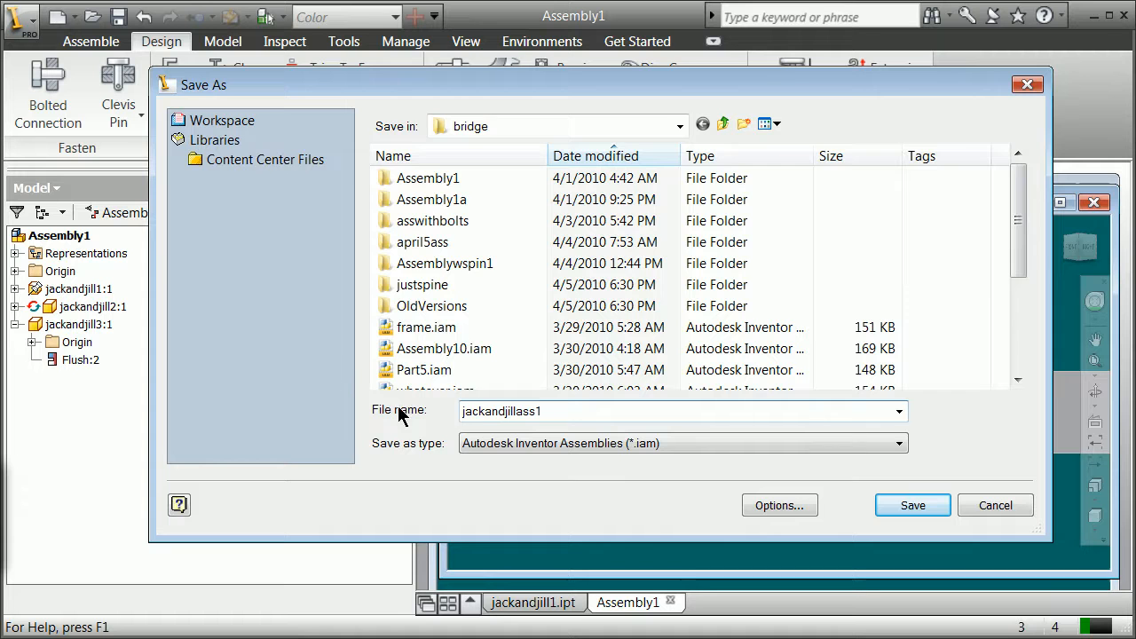
pyautogui.click(888, 505)
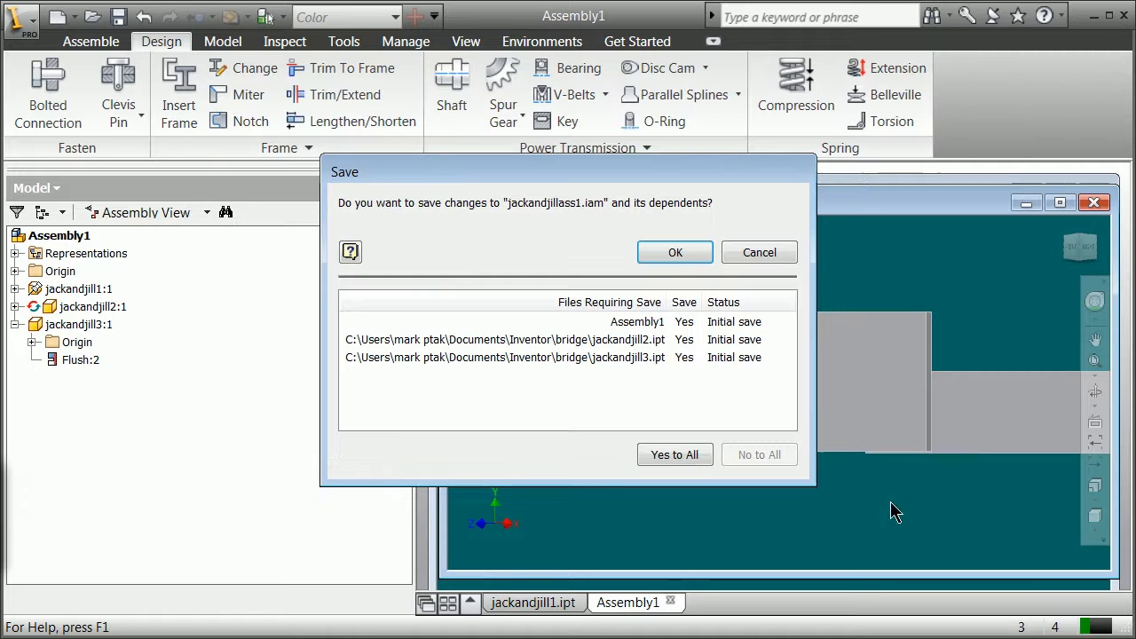
pyautogui.click(680, 257)
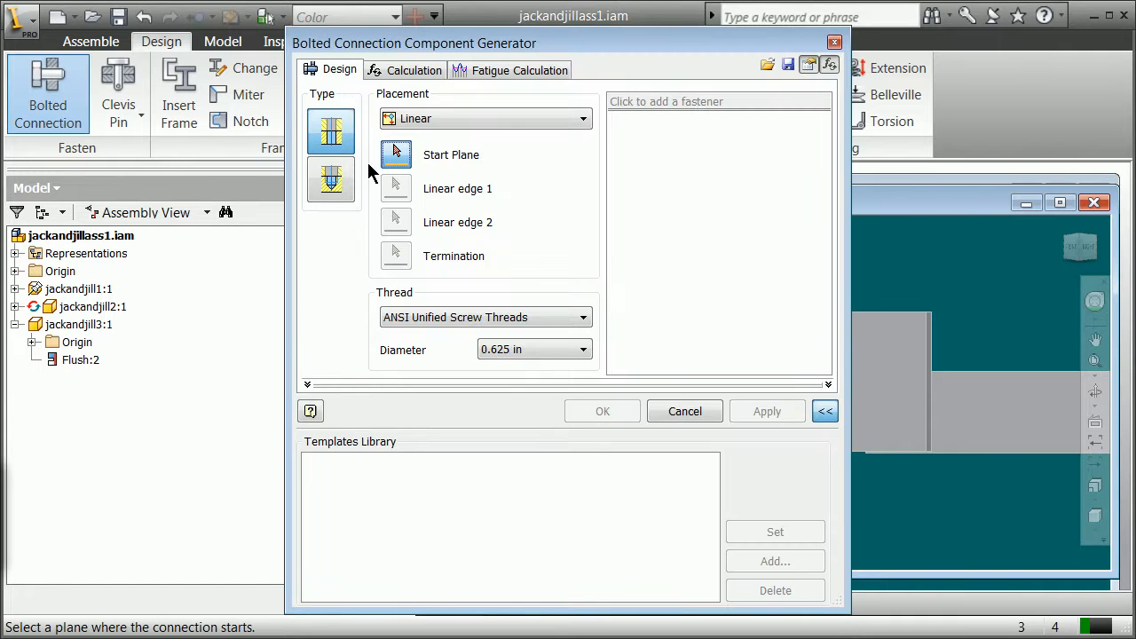
# Define a through-all bolted connection with linear placement on the outer face of jackandjill2, 3 in from the plate's bottom edge
pyautogui.click(328, 130)
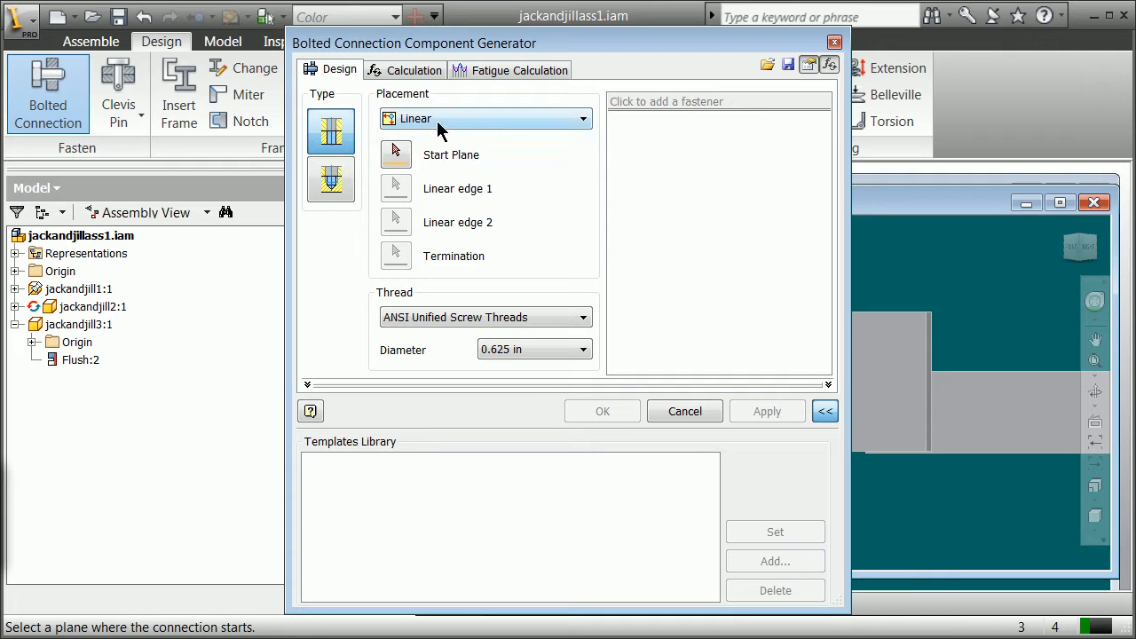
pyautogui.moveTo(531, 42); pyautogui.dragTo(246, 54)
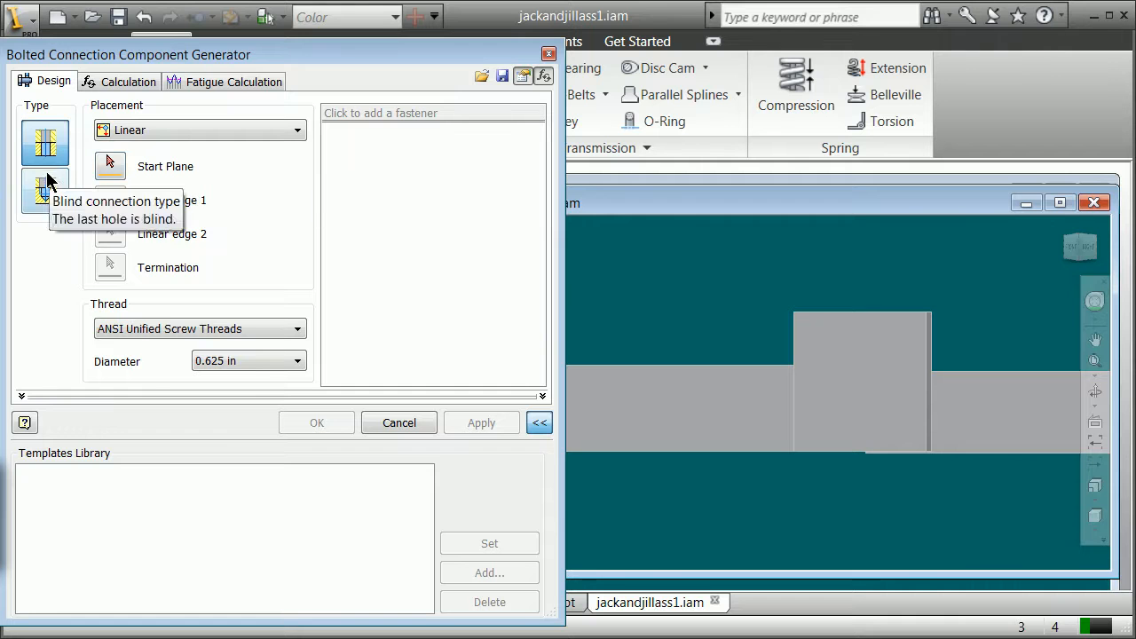
pyautogui.click(838, 439)
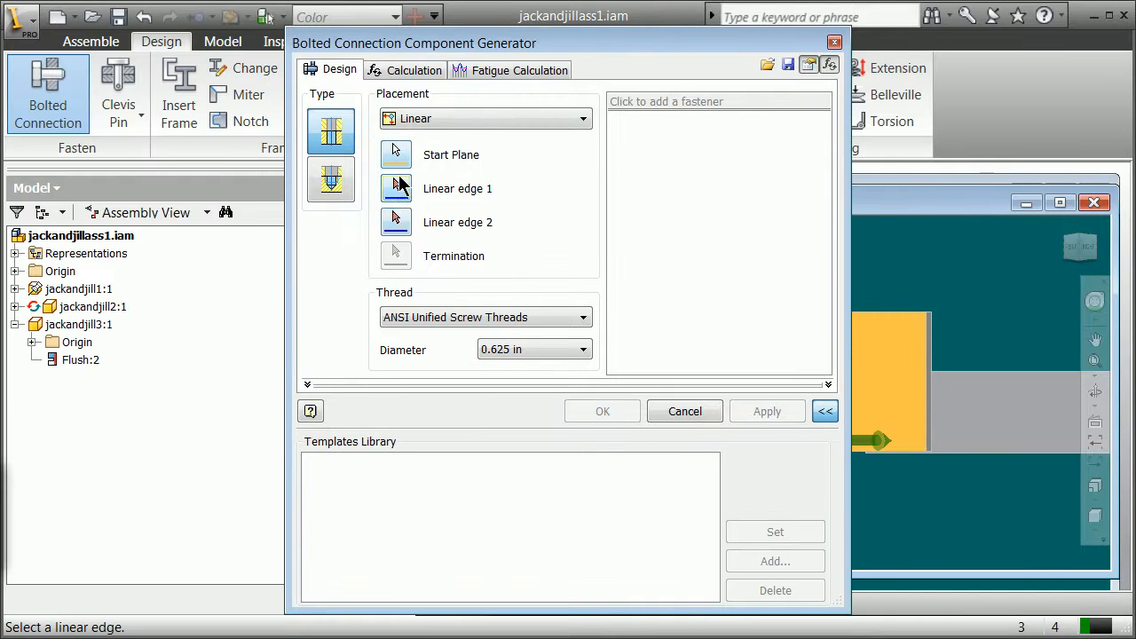
pyautogui.moveTo(568, 39); pyautogui.dragTo(407, 68)
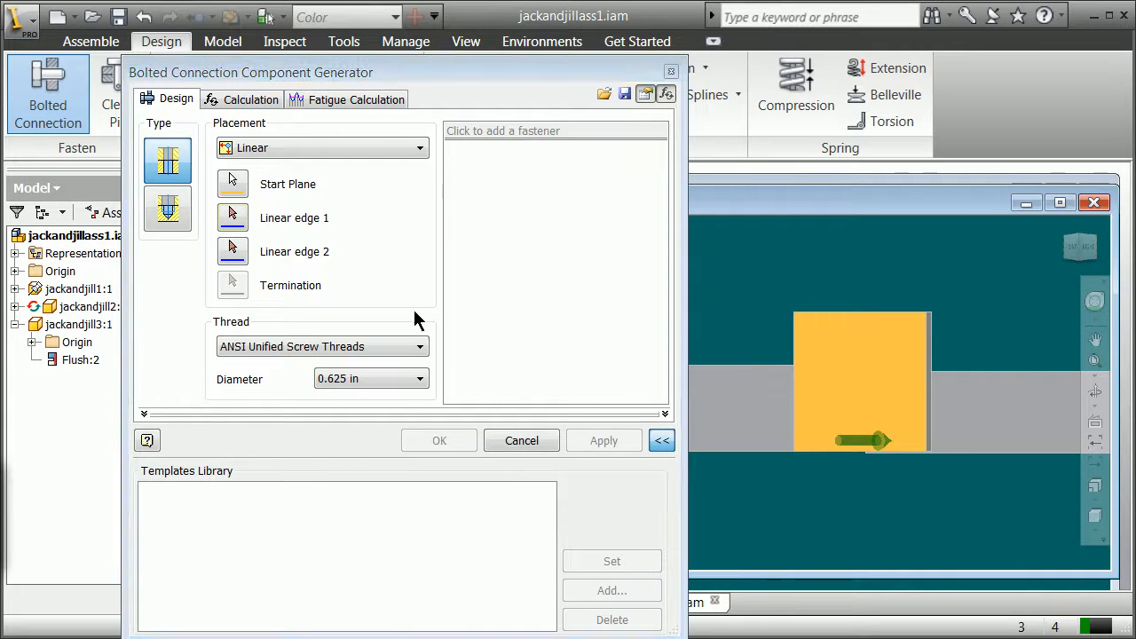
pyautogui.click(238, 221)
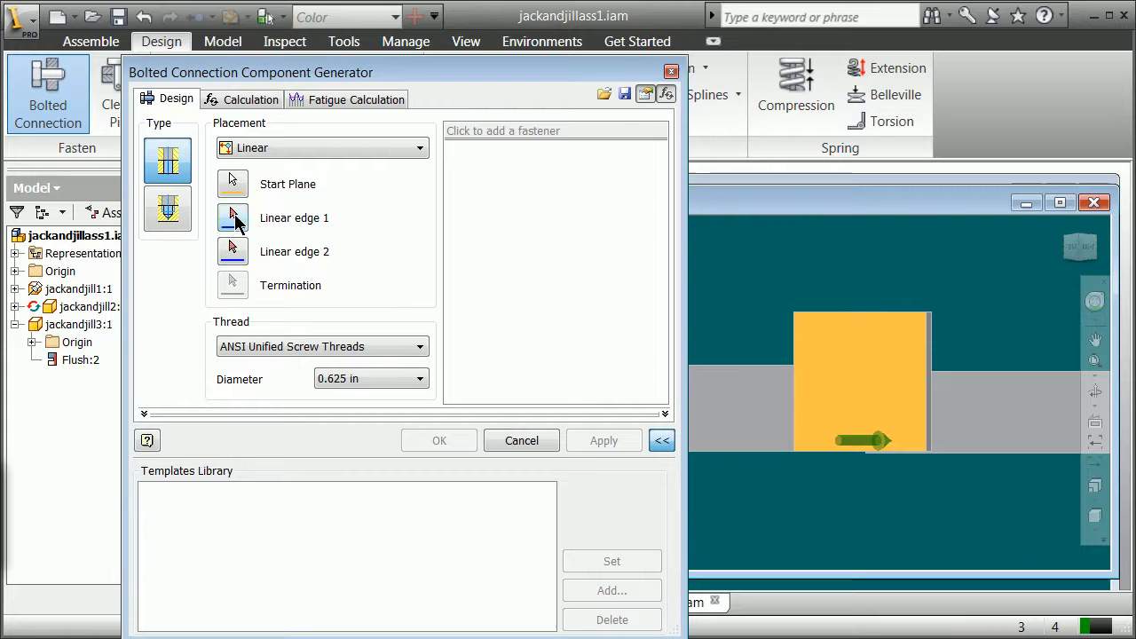
pyautogui.click(817, 454)
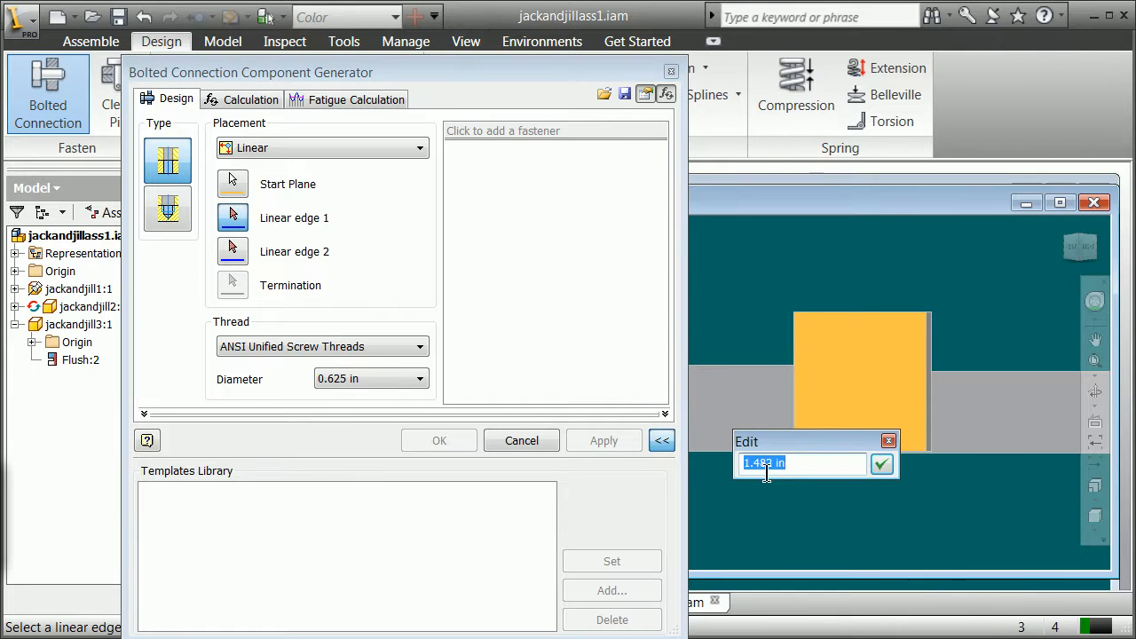
pyautogui.write('3 in')
pyautogui.click(883, 465)
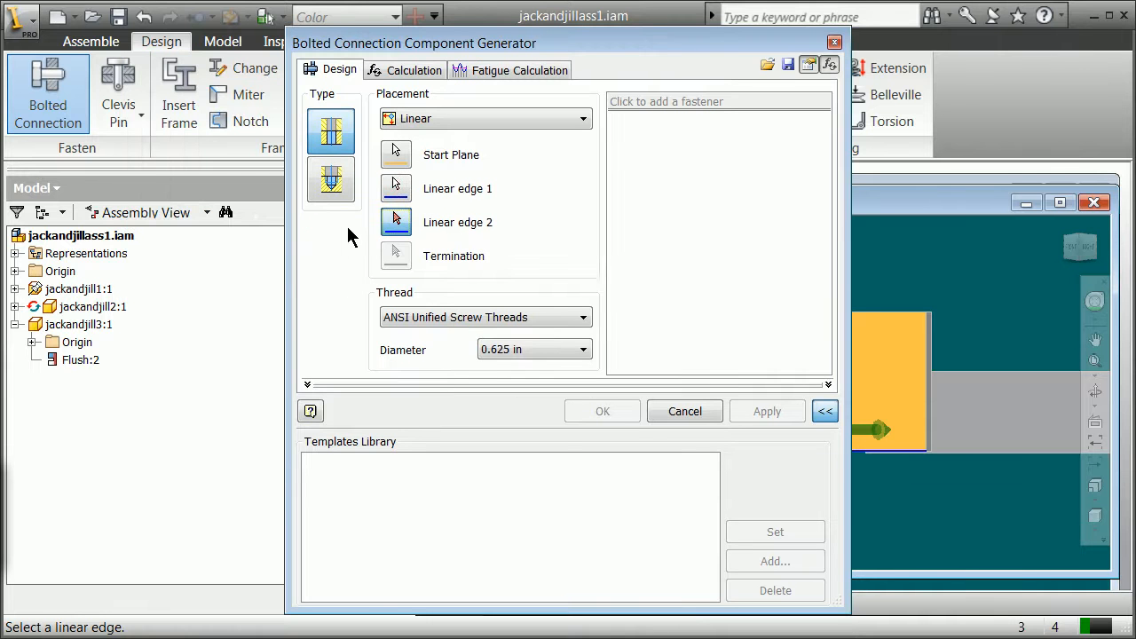
# Reference the plate's left vertical edge as the second linear edge and set its distance to 4 in
pyautogui.moveTo(454, 42); pyautogui.dragTo(184, 57)
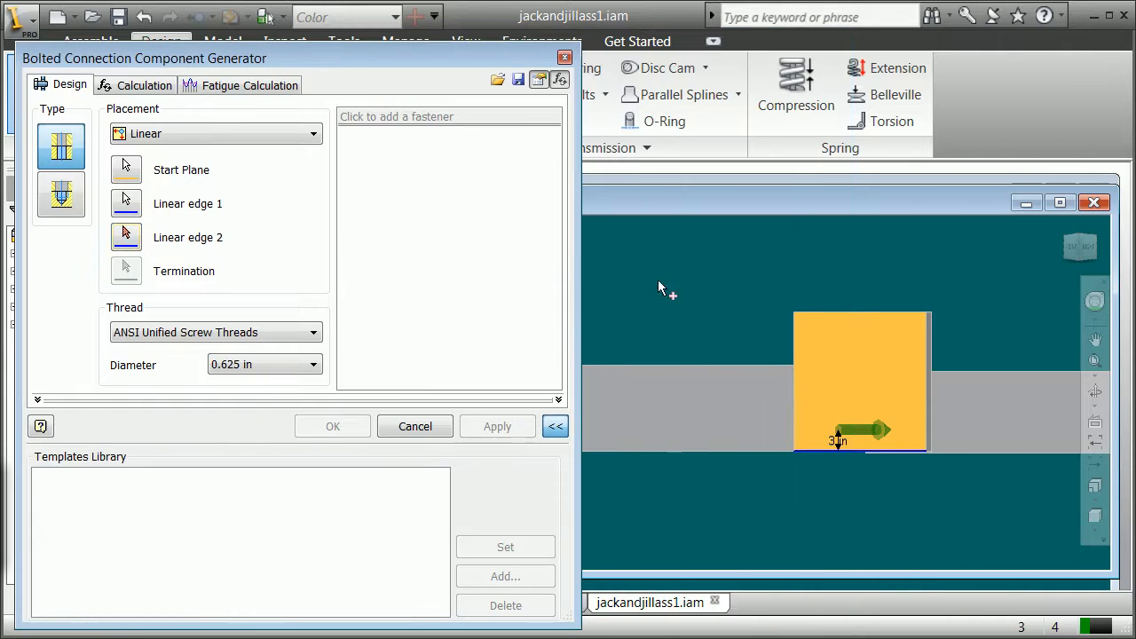
pyautogui.click(129, 240)
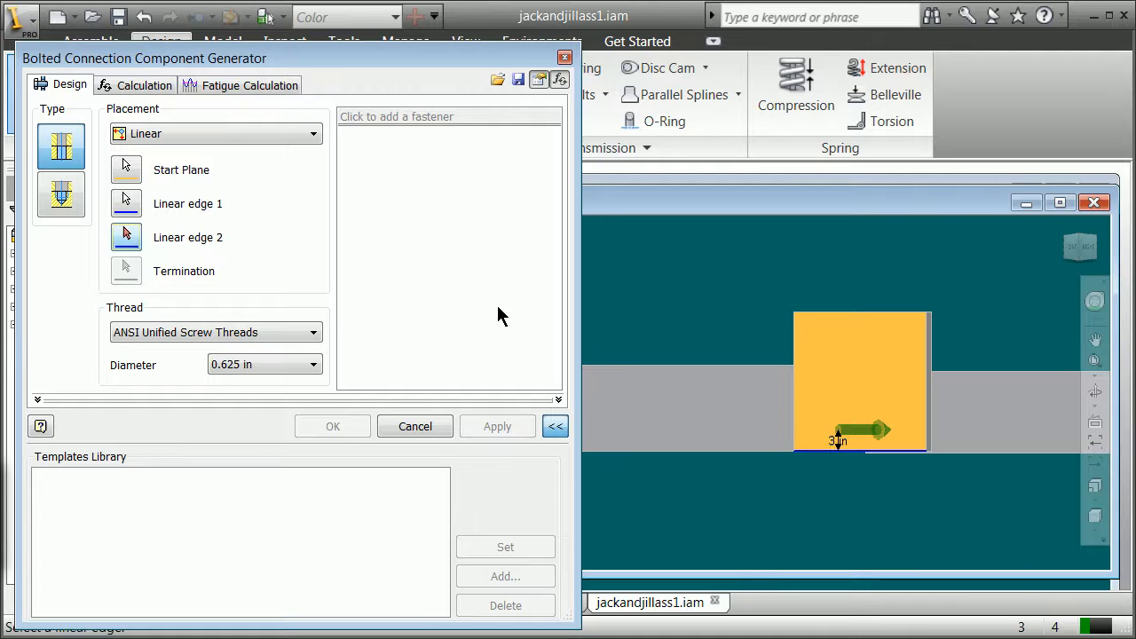
pyautogui.click(796, 420)
pyautogui.click(810, 431)
pyautogui.moveTo(750, 421); pyautogui.dragTo(670, 431)
pyautogui.write('4')
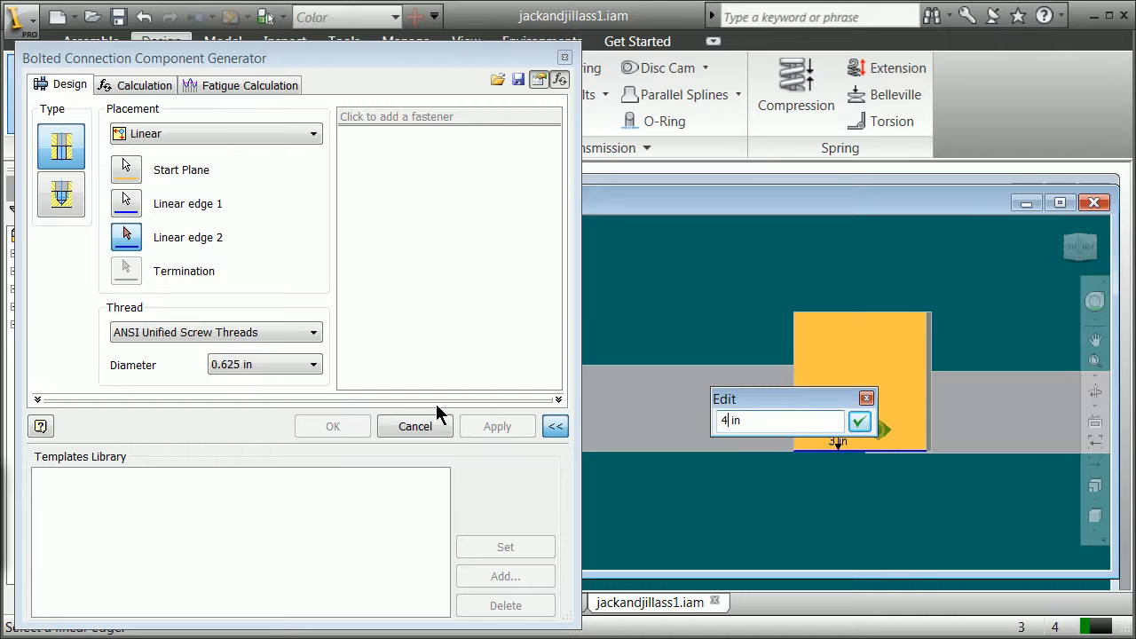
pyautogui.click(859, 421)
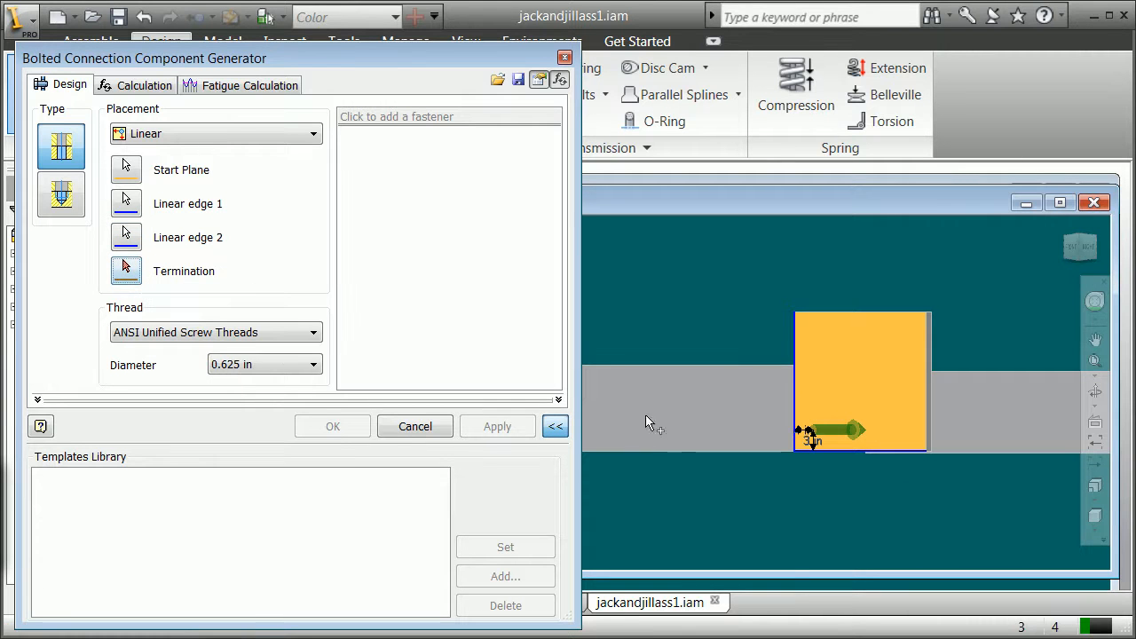
# Set the back face of the jackandjill1 plank as the termination of the bolted connection
pyautogui.scroll(-10, 642, 413)
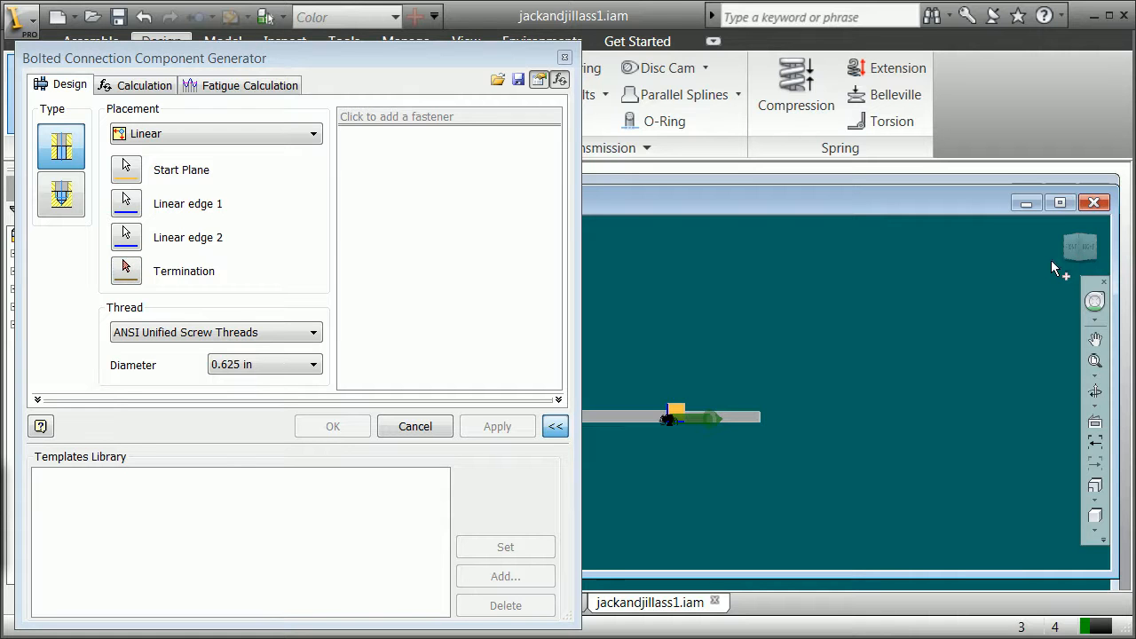
pyautogui.click(1081, 248)
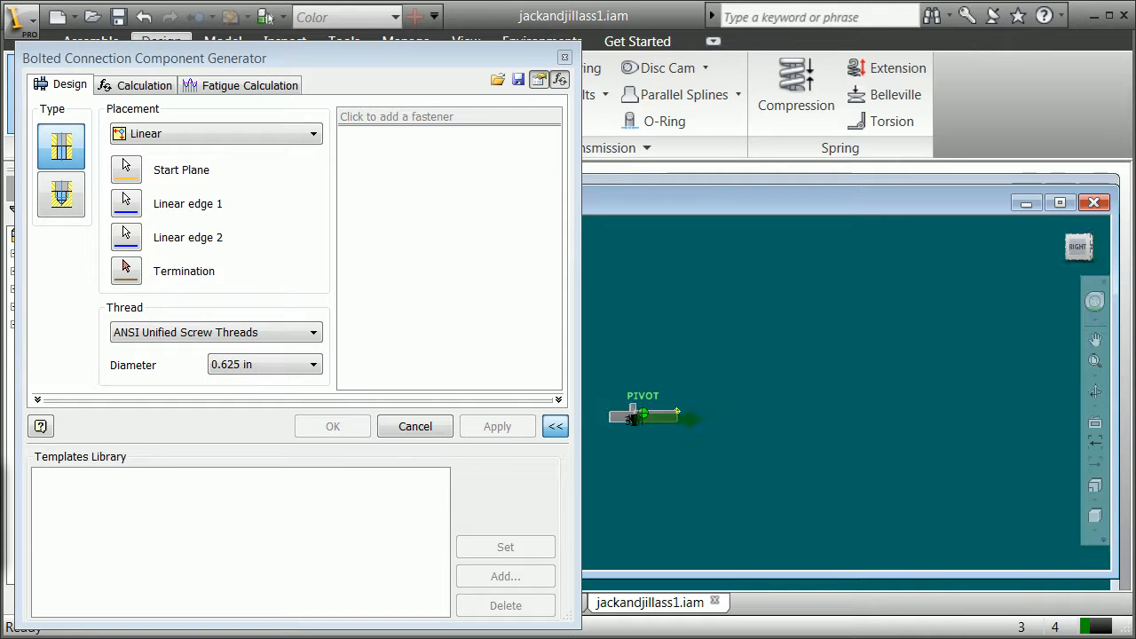
pyautogui.scroll(4, 638, 414)
pyautogui.scroll(-2, 634, 419)
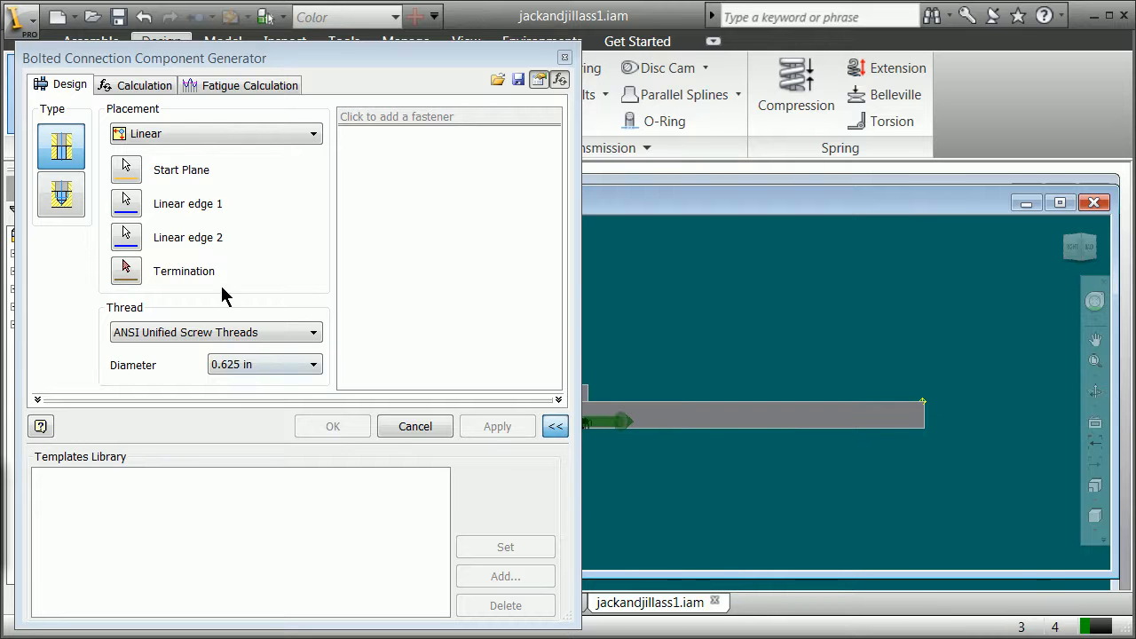
pyautogui.click(126, 270)
pyautogui.click(653, 412)
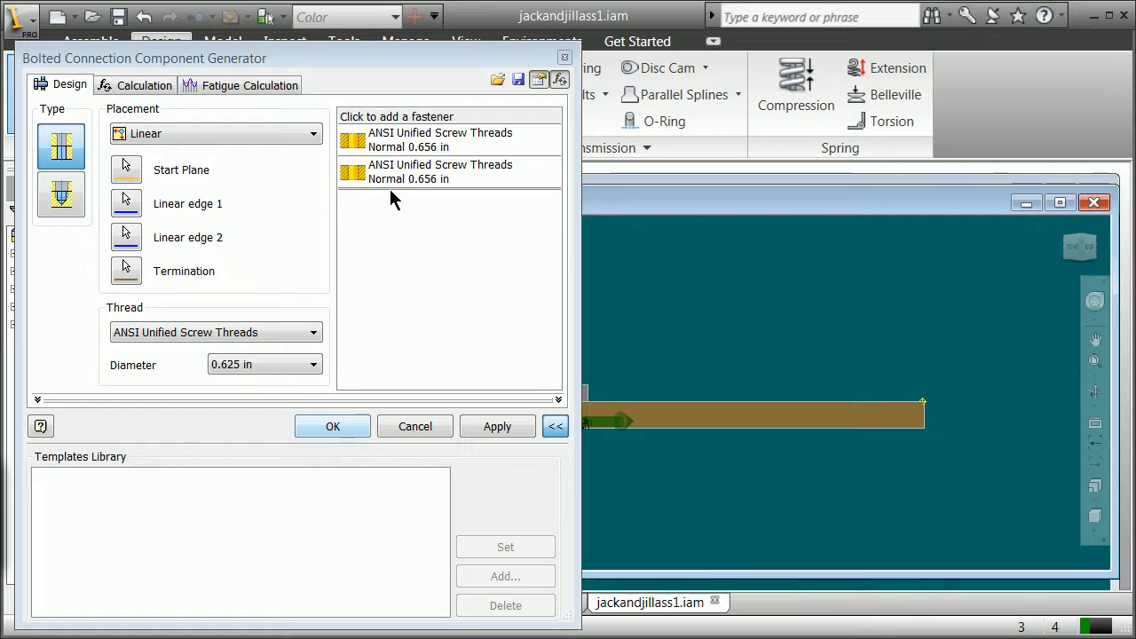
# Generate the 0.625 in bolted connection through jackandjill2 and jackandjill1, and inspect its hole in the plate
pyautogui.click(127, 86)
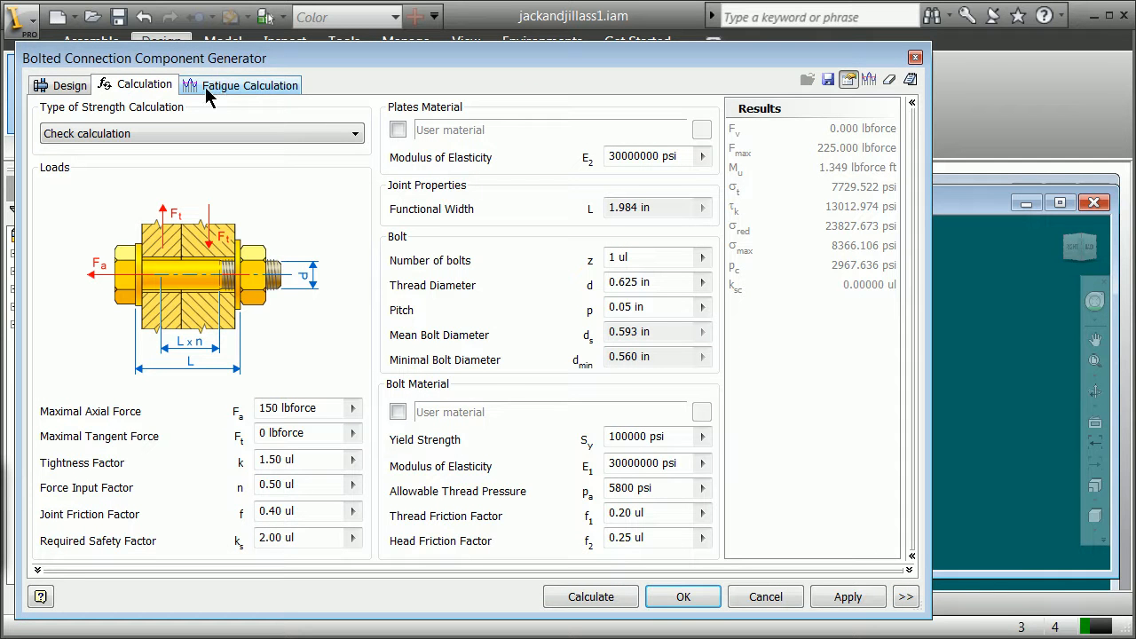
pyautogui.click(66, 87)
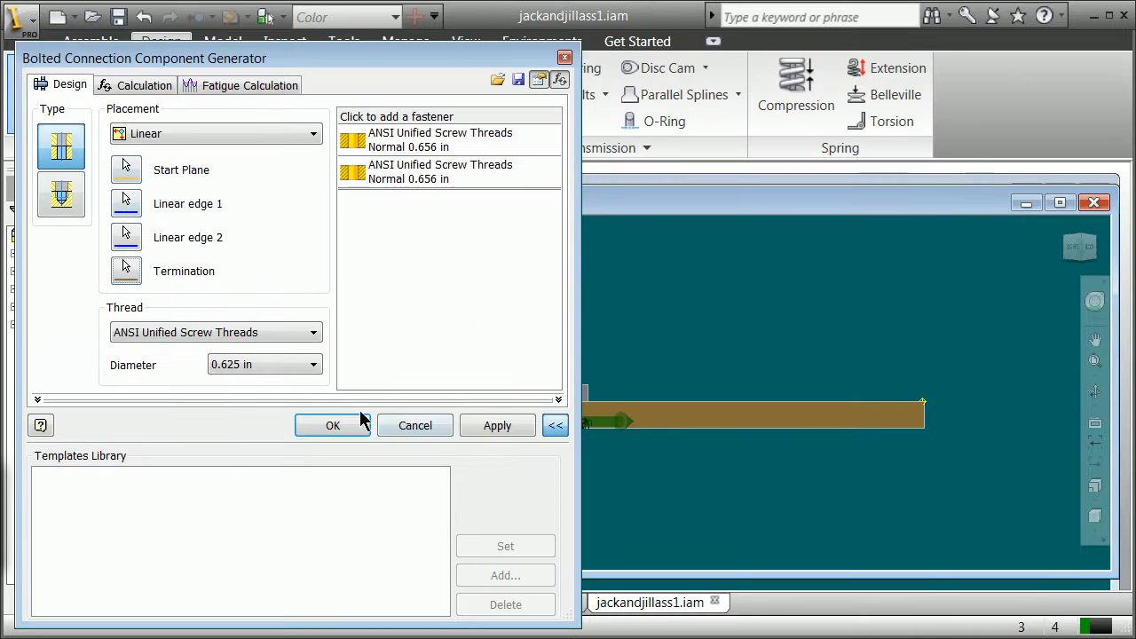
pyautogui.click(335, 426)
pyautogui.click(459, 475)
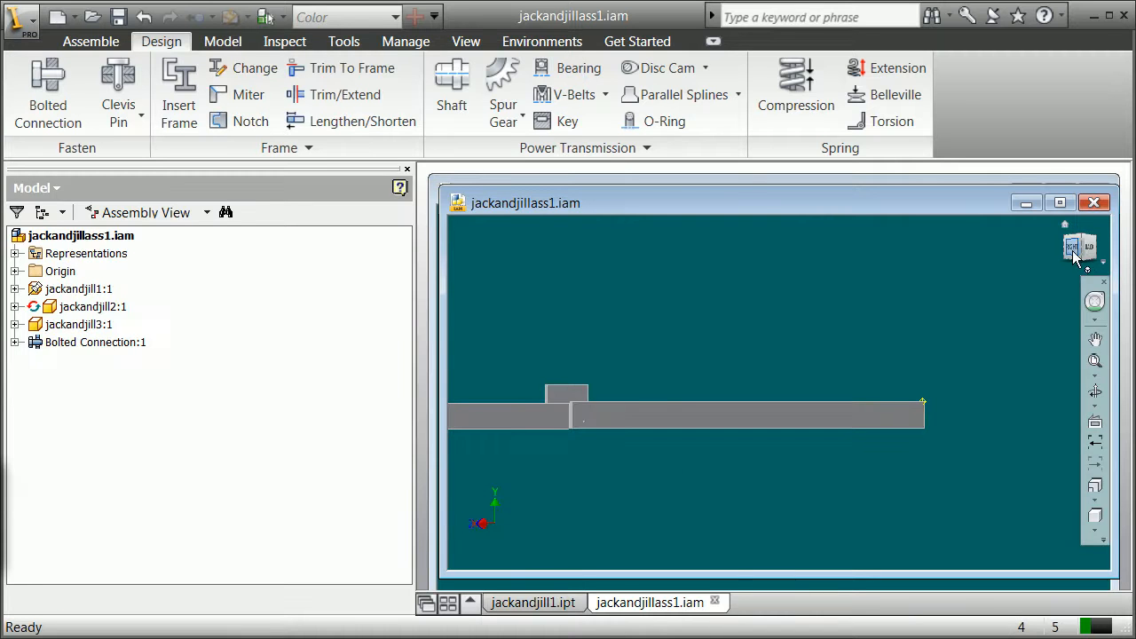
pyautogui.click(1081, 251)
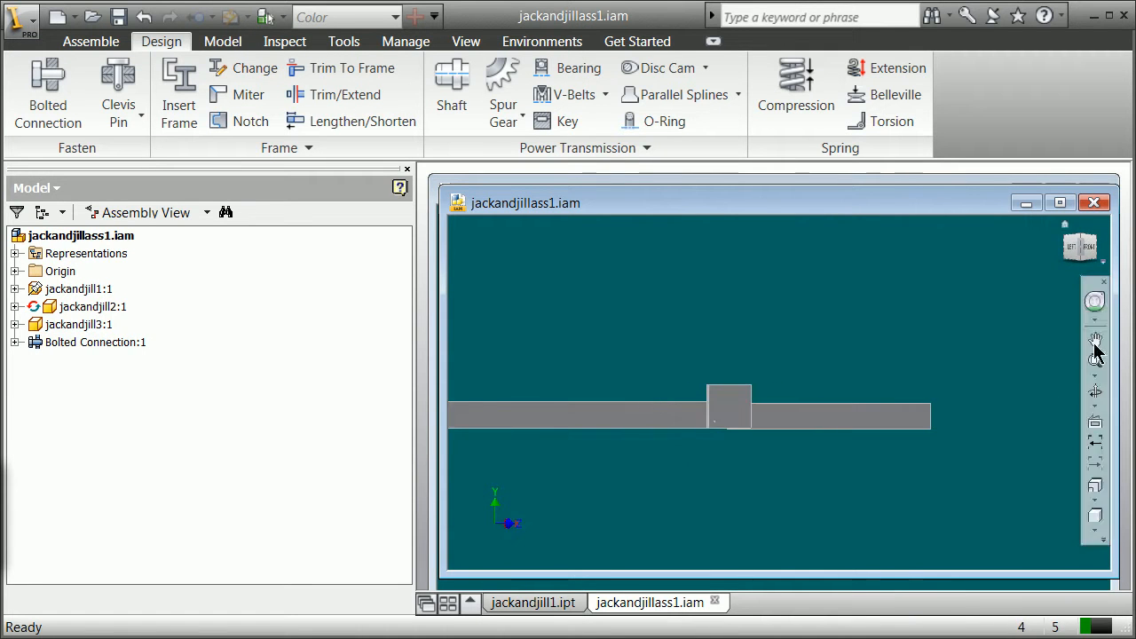
pyautogui.scroll(-5, 711, 448)
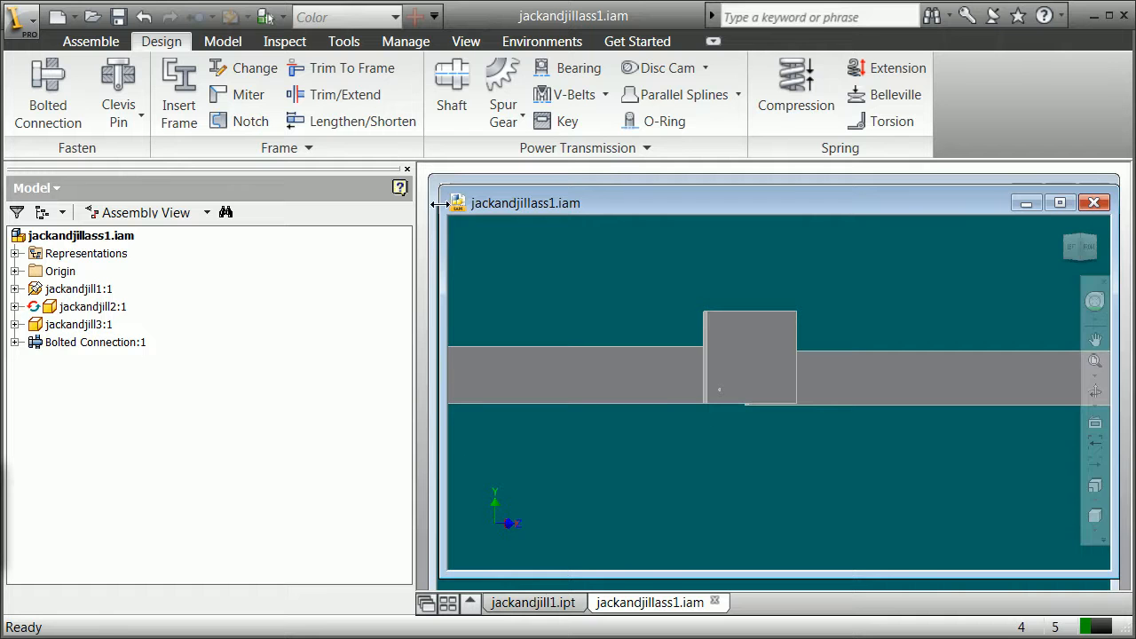
pyautogui.click(1090, 255)
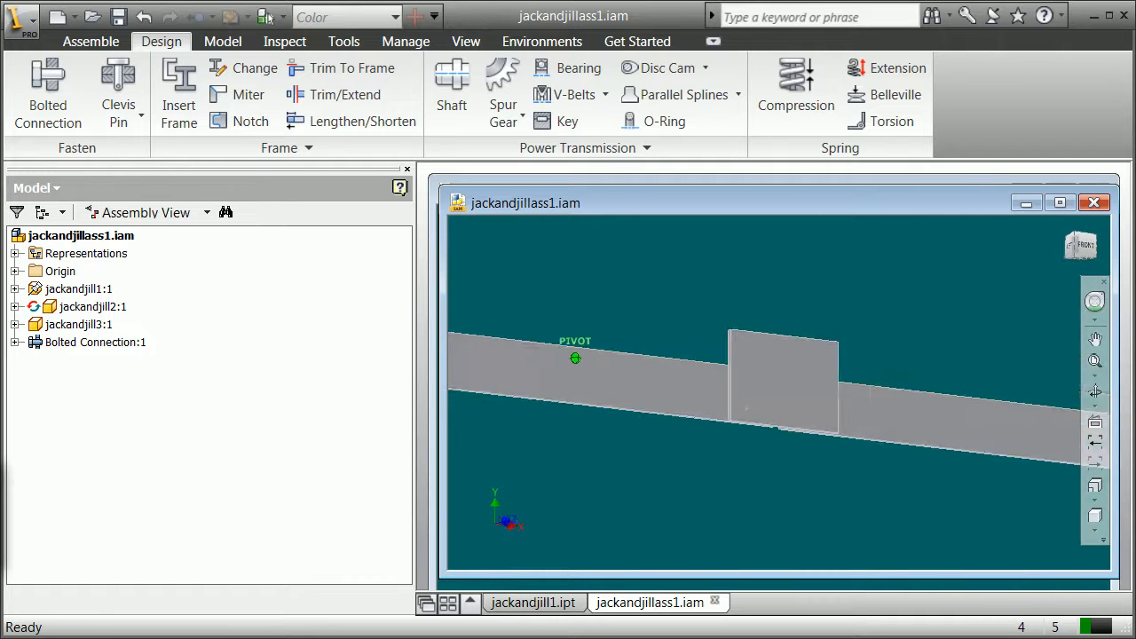
pyautogui.scroll(5, 768, 397)
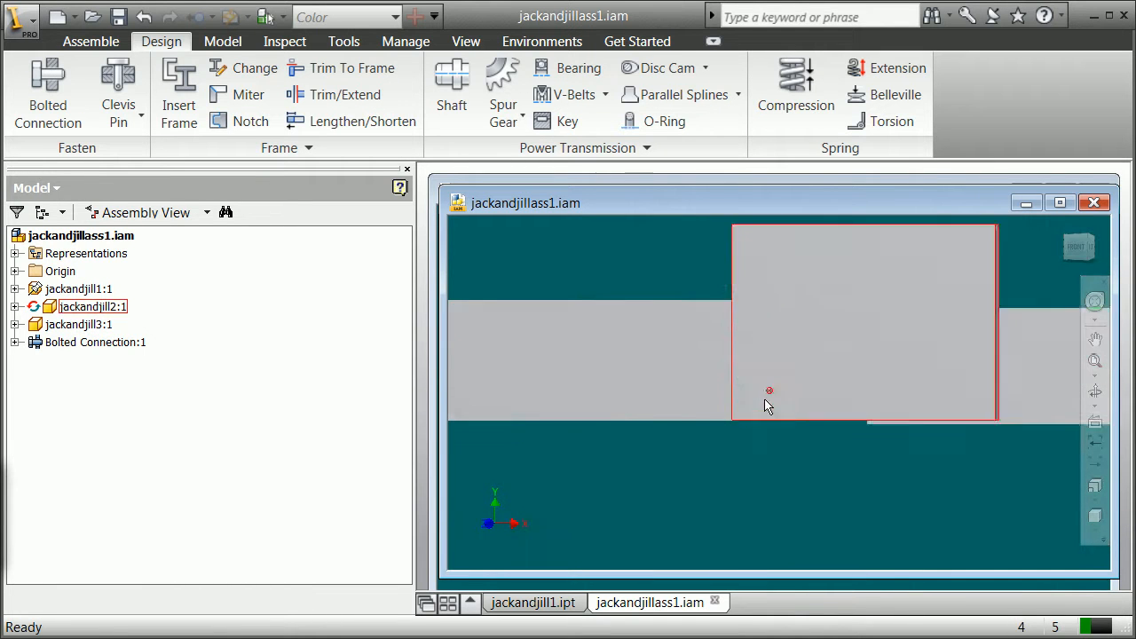
# Save the jackandjillass1.iam assembly together with all its dependent files
pyautogui.scroll(-5, 876, 343)
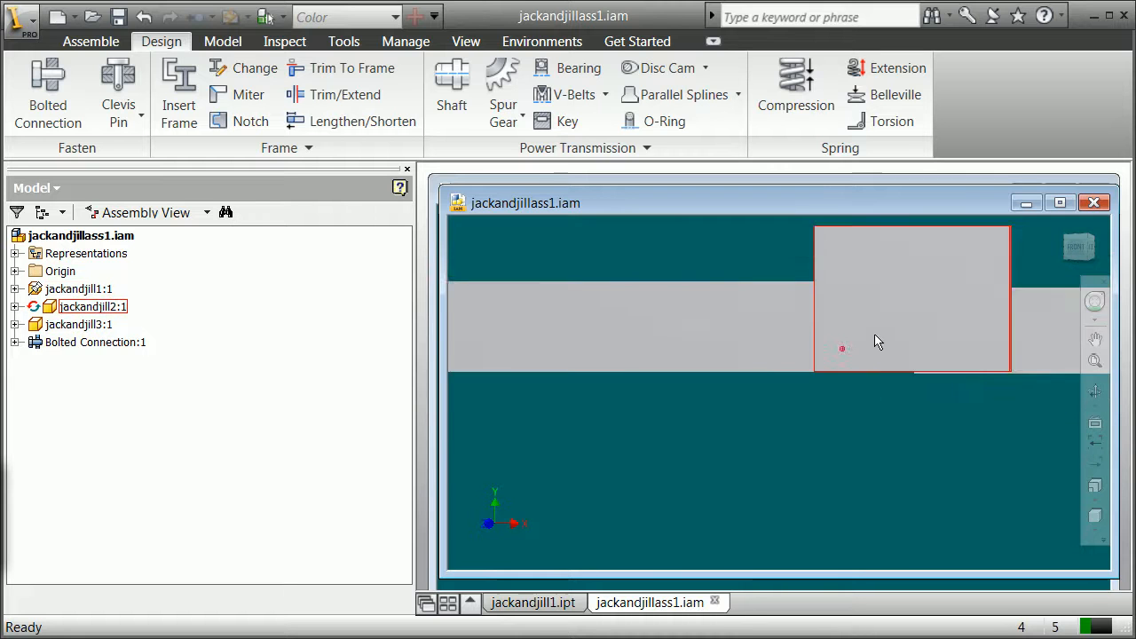
pyautogui.scroll(2, 895, 333)
pyautogui.scroll(2, 802, 353)
pyautogui.scroll(-1, 801, 355)
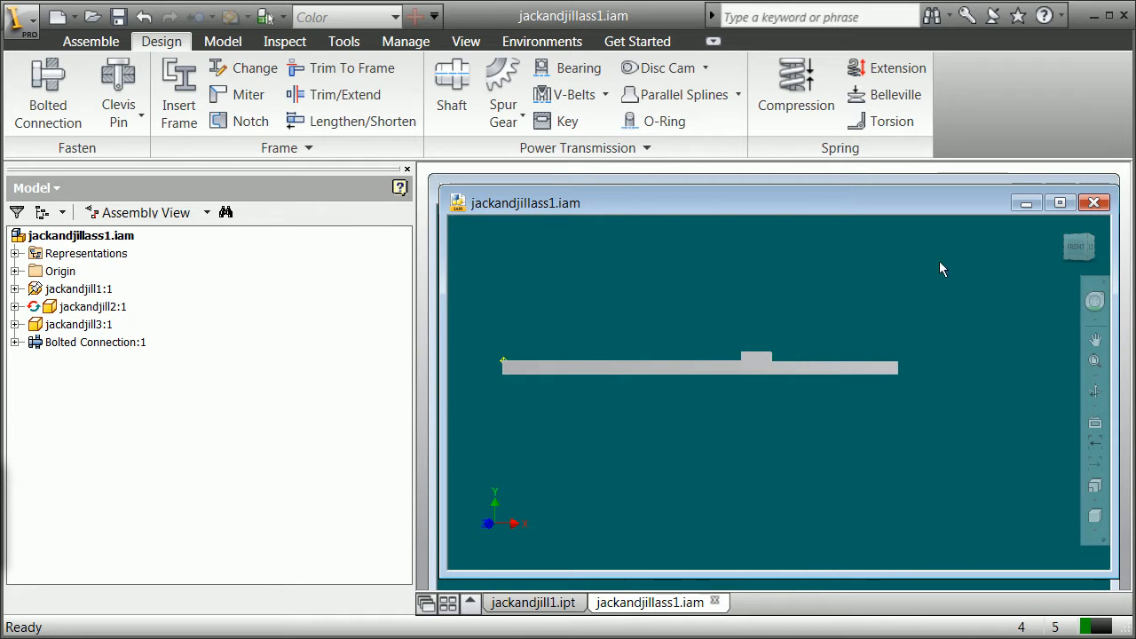
pyautogui.click(1088, 255)
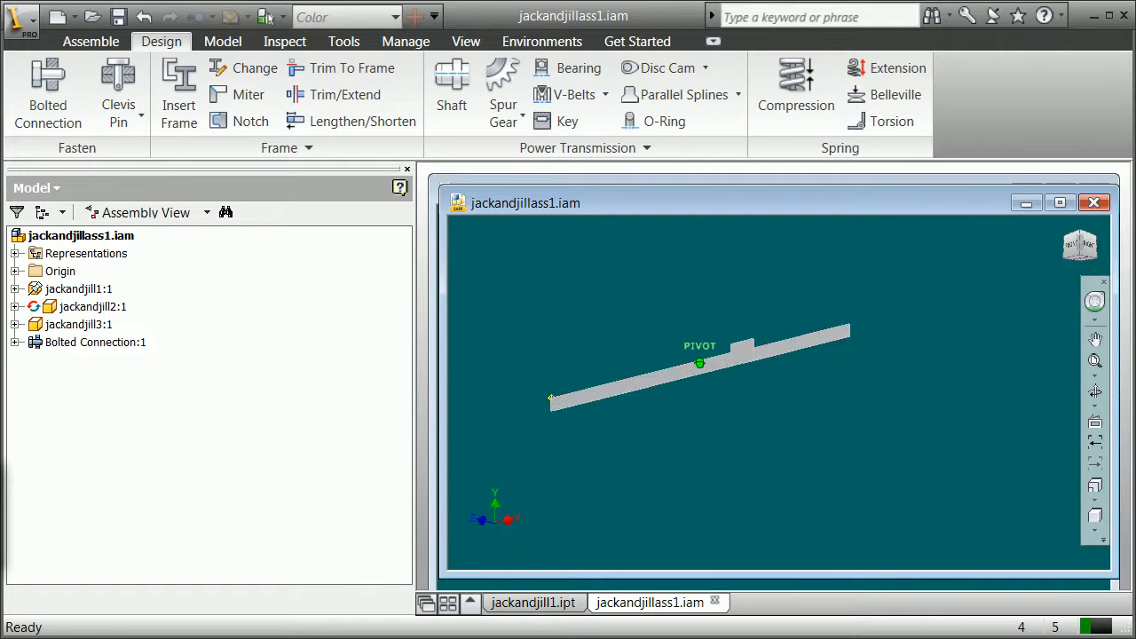
pyautogui.click(19, 19)
pyautogui.click(849, 261)
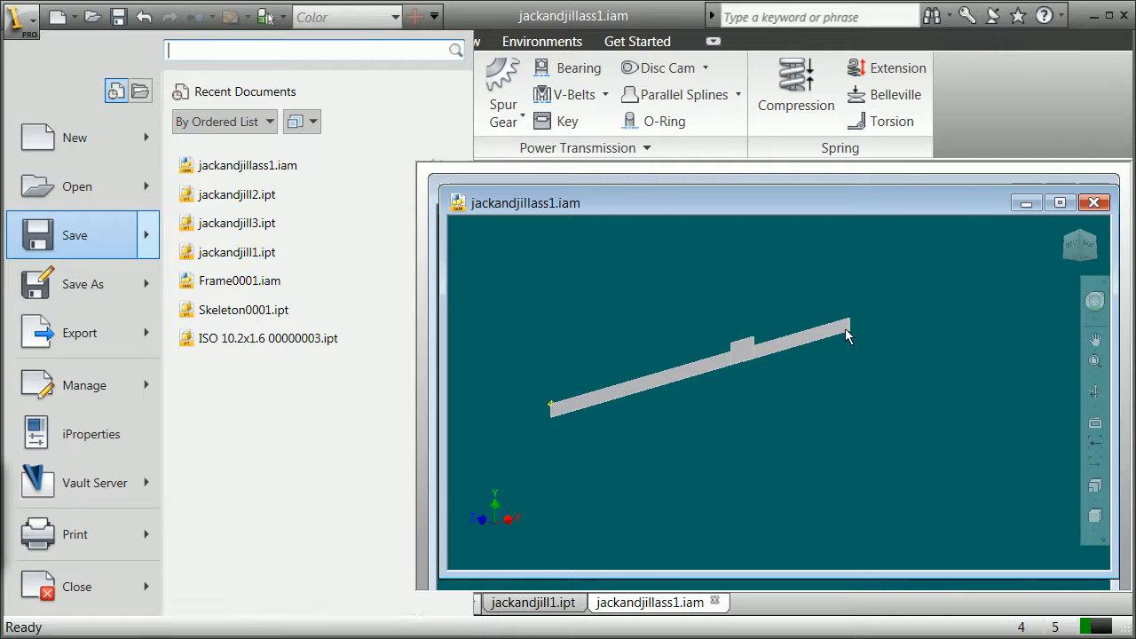
pyautogui.hotkey('ctrl', 's')
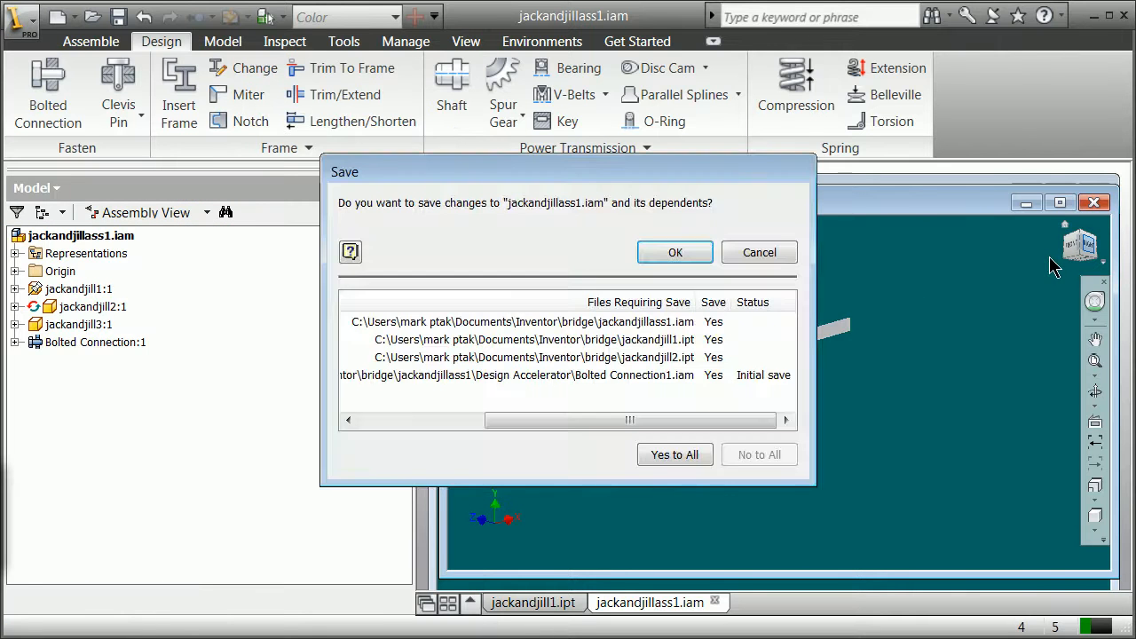
pyautogui.click(675, 456)
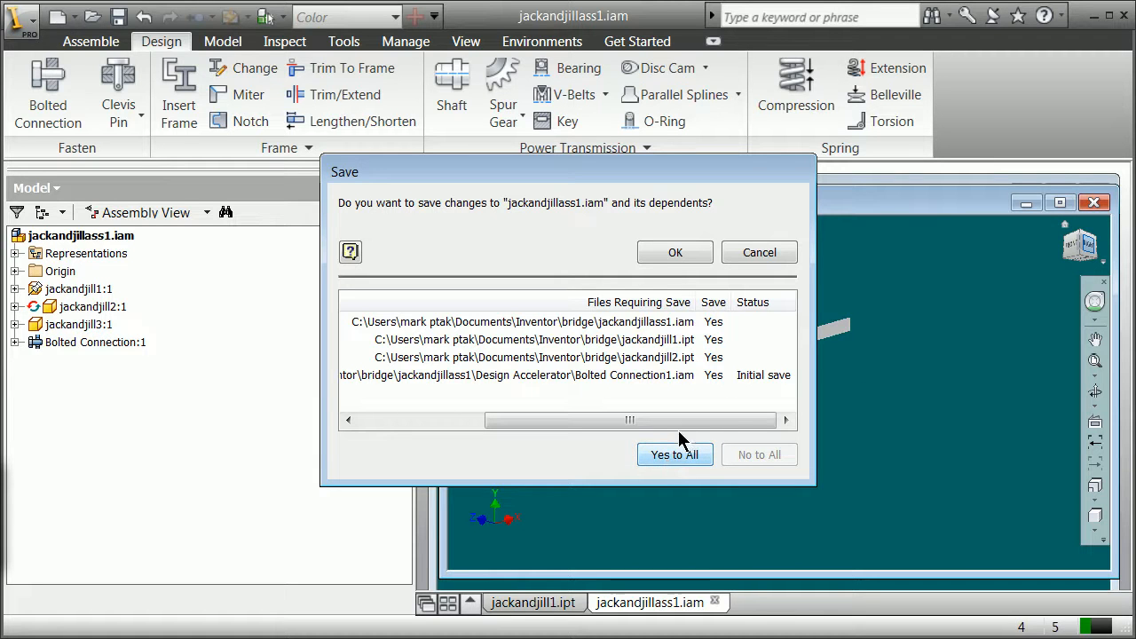
pyautogui.click(693, 255)
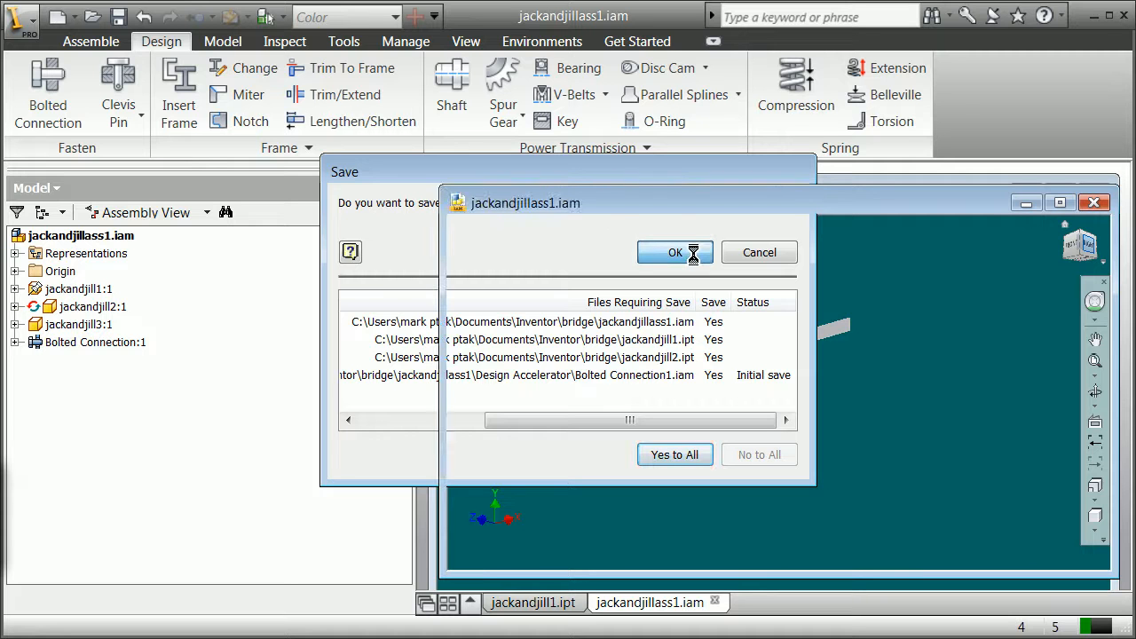
# Enter the Stress Analysis environment and create a new simulation of the assembly with the default settings
pyautogui.click(1086, 249)
pyautogui.moveTo(1086, 248); pyautogui.dragTo(1099, 256)
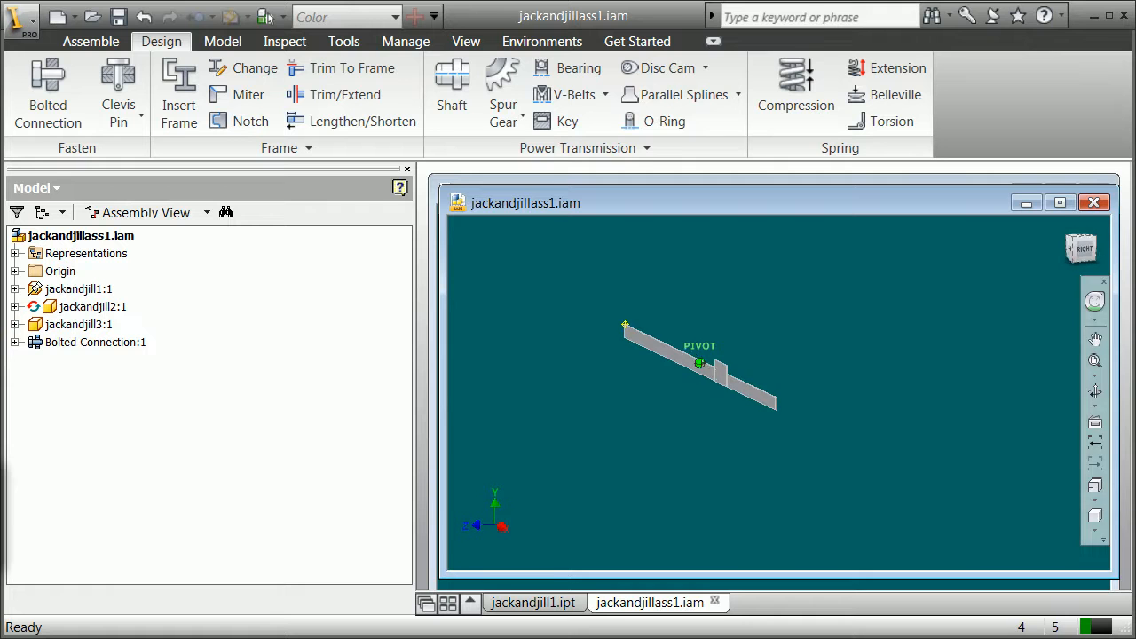
pyautogui.scroll(-6, 790, 420)
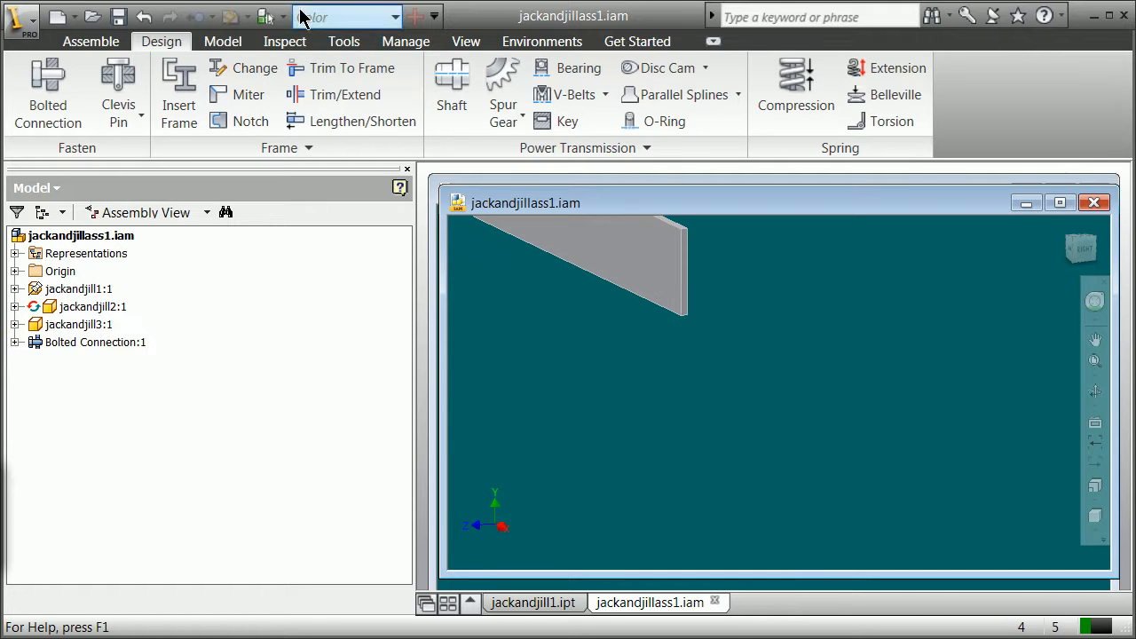
pyautogui.click(541, 41)
pyautogui.click(115, 96)
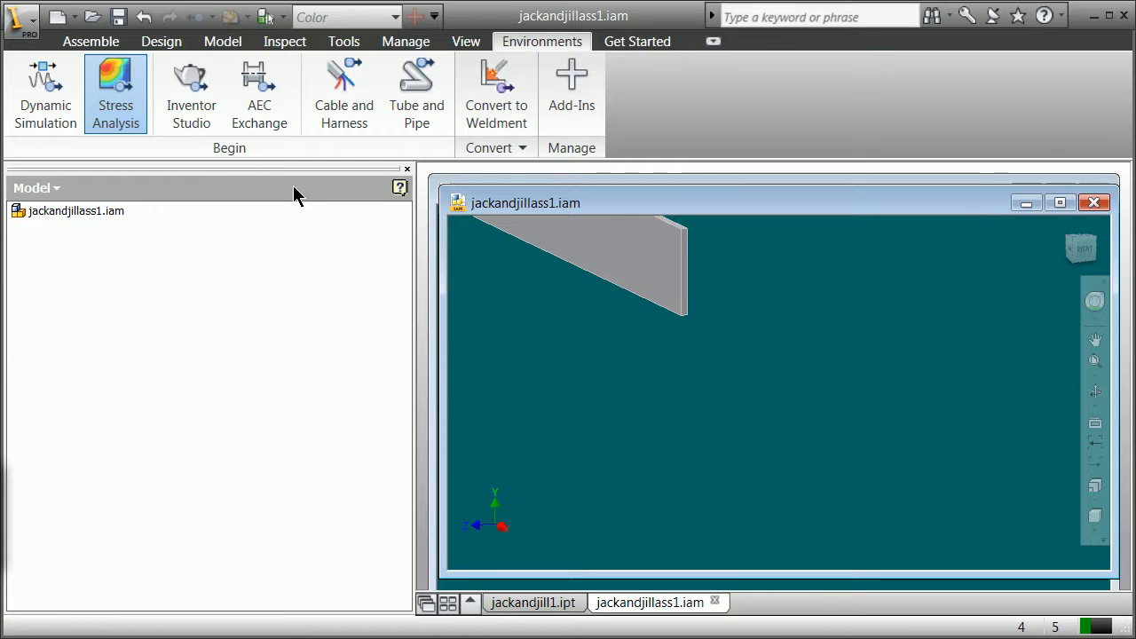
pyautogui.click(37, 89)
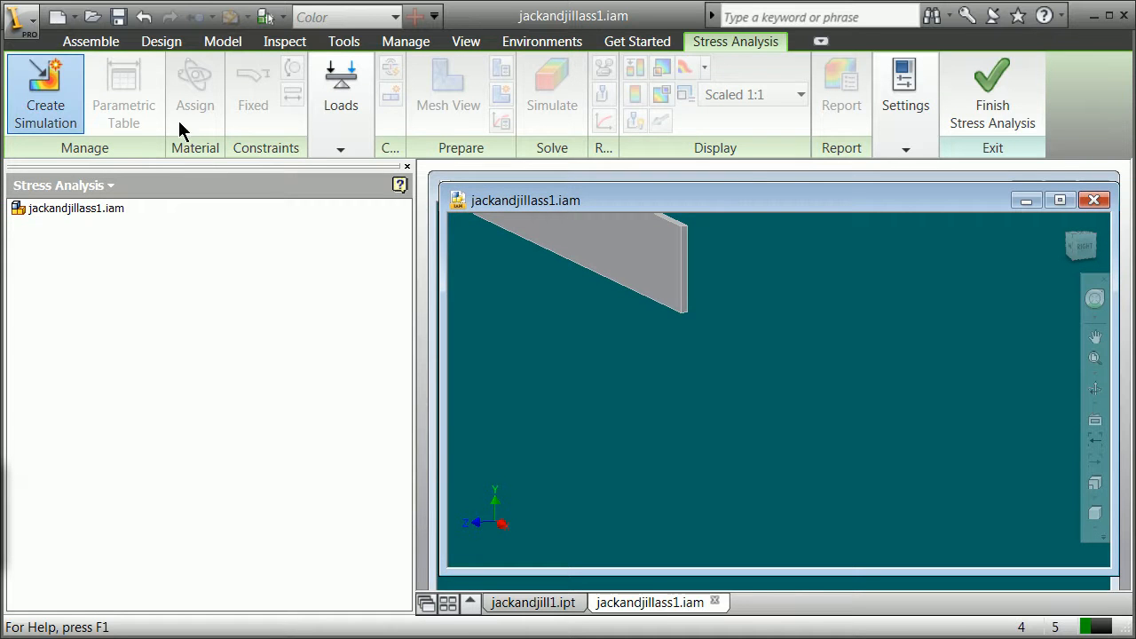
pyautogui.click(671, 611)
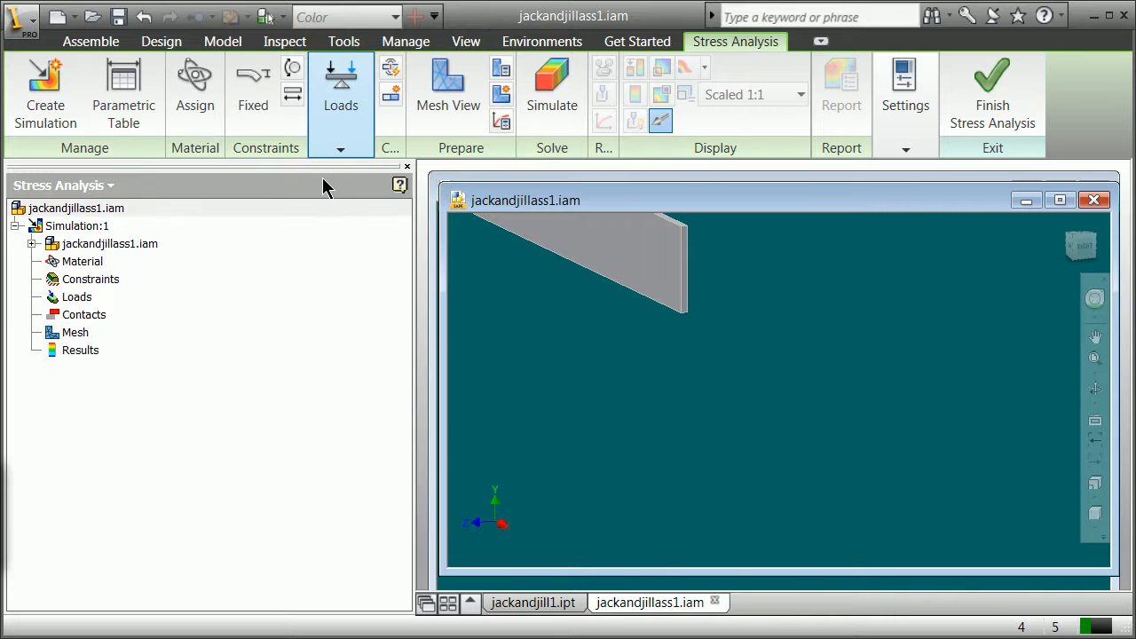
# Start assigning simulation materials and override the material of the jackandjill1 plank with Aluminum-6061
pyautogui.click(81, 263)
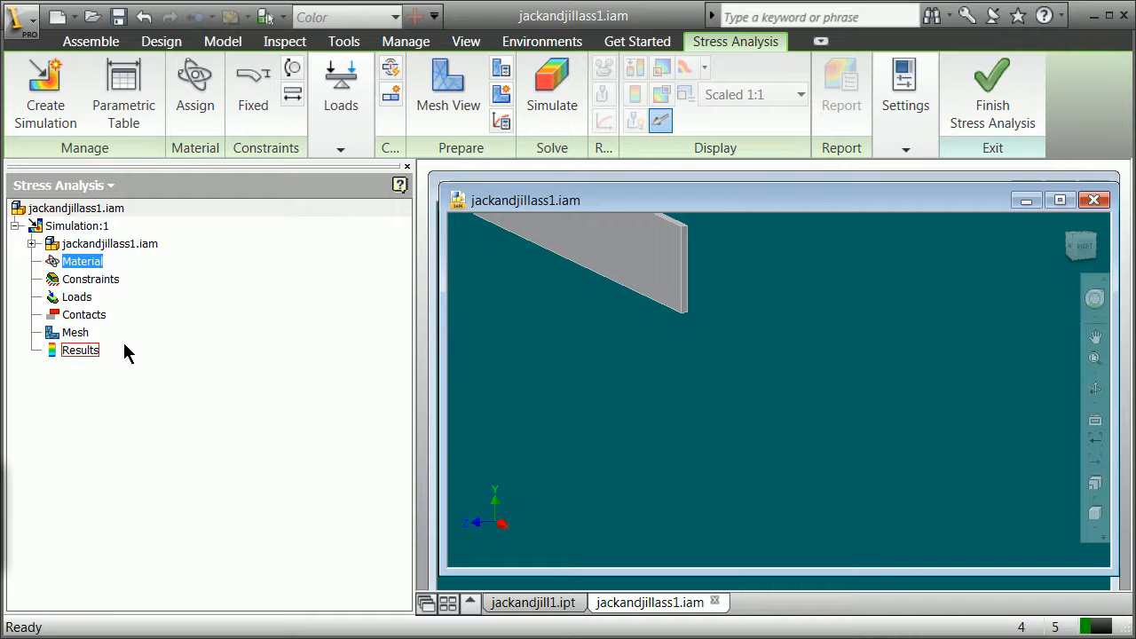
pyautogui.rightClick(82, 262)
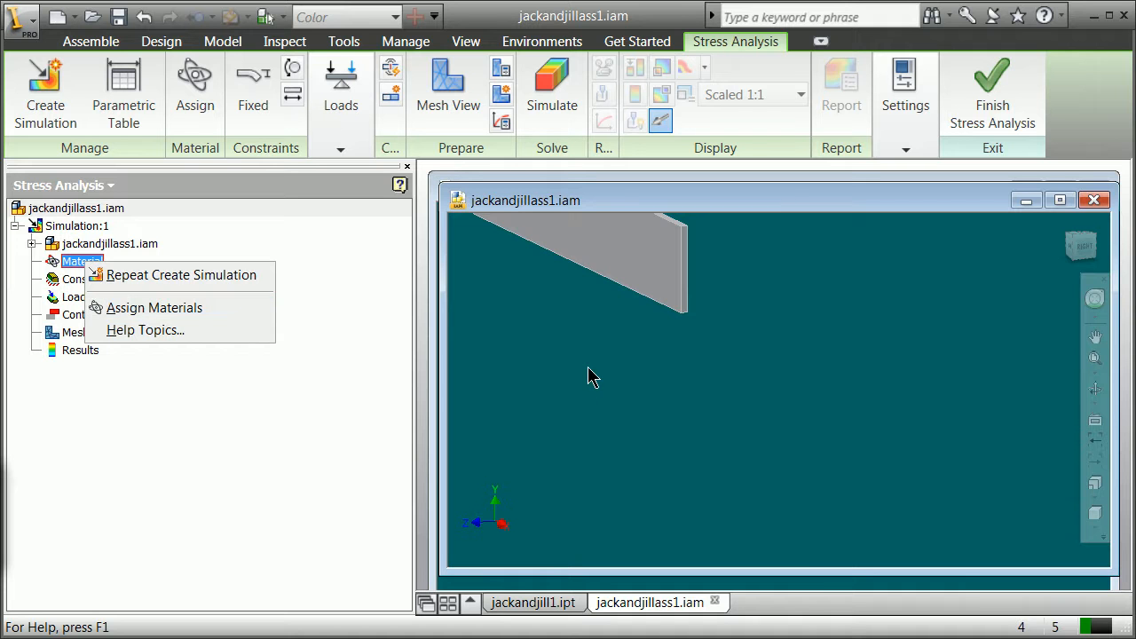
pyautogui.click(625, 290)
pyautogui.click(655, 287)
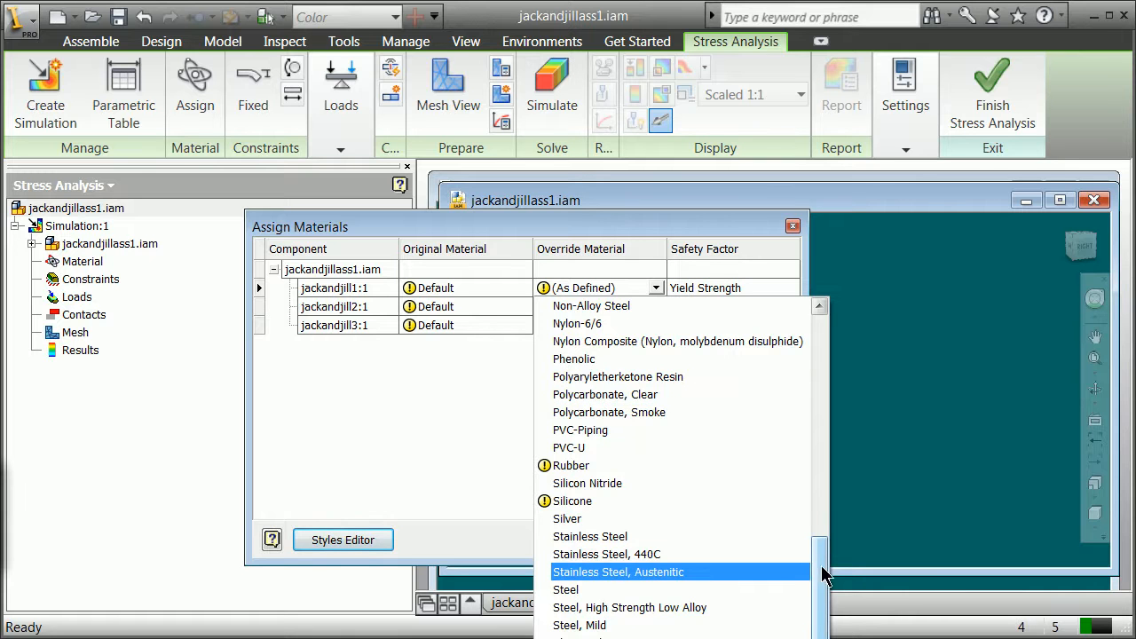
pyautogui.moveTo(824, 569); pyautogui.dragTo(792, 334)
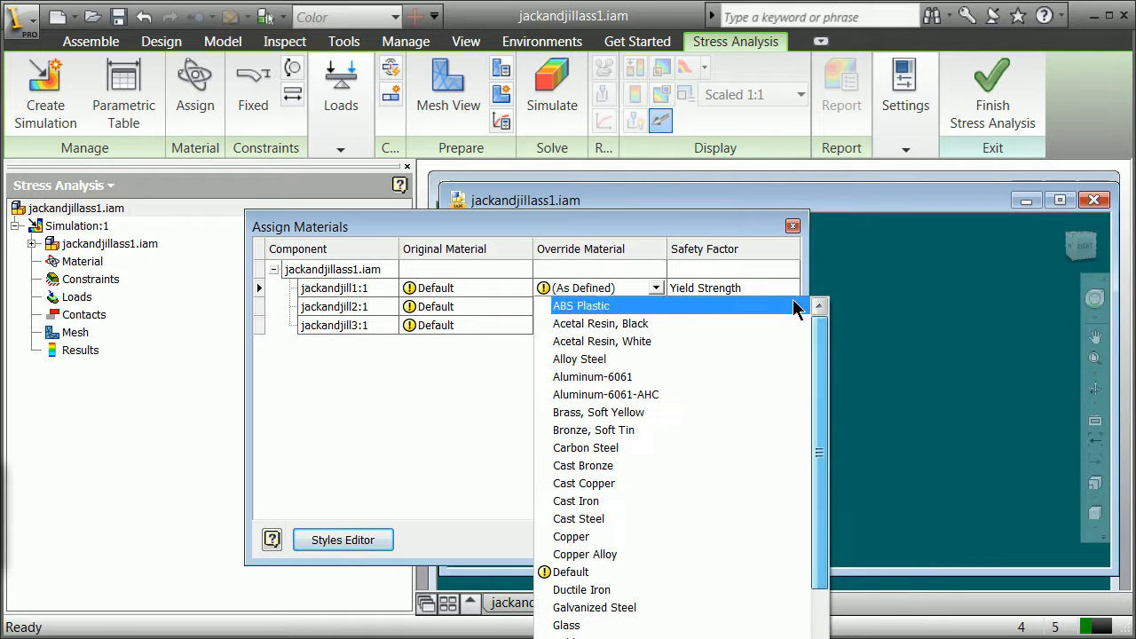
pyautogui.click(628, 378)
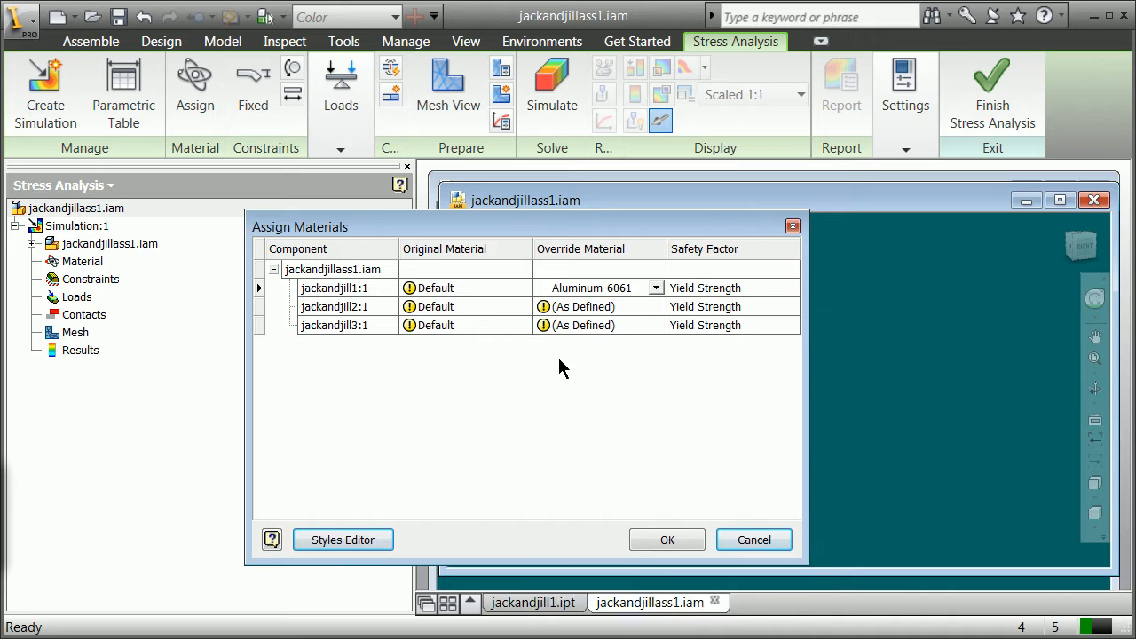
# Override the materials of jackandjill2 and jackandjill3 with Aluminum-6061 and accept the material assignments
pyautogui.click(656, 306)
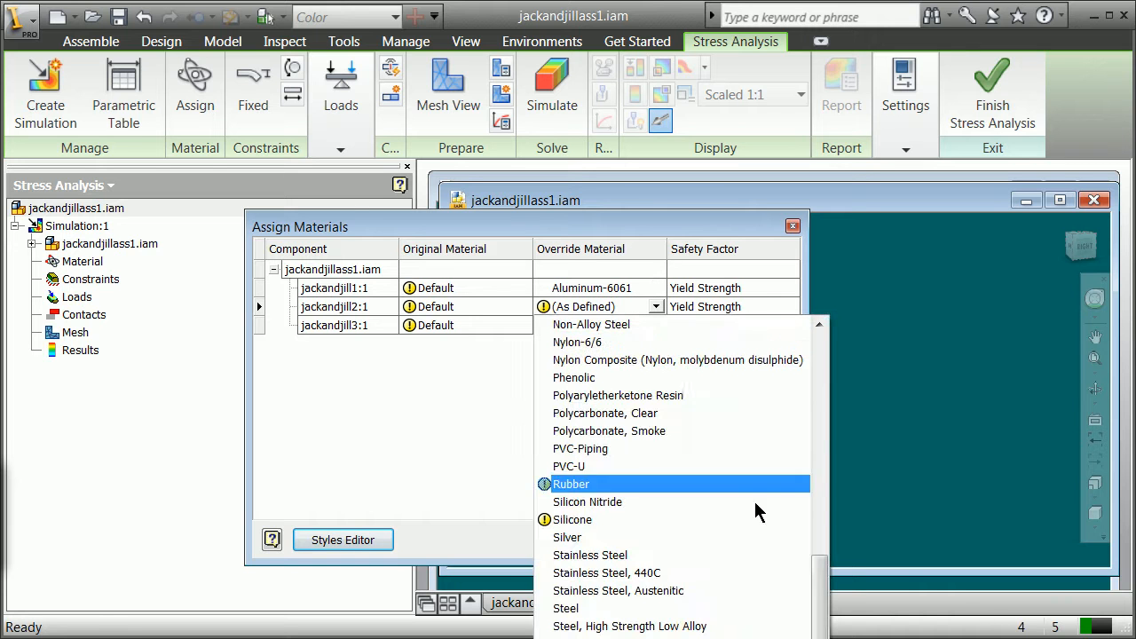
pyautogui.moveTo(824, 599); pyautogui.dragTo(821, 342)
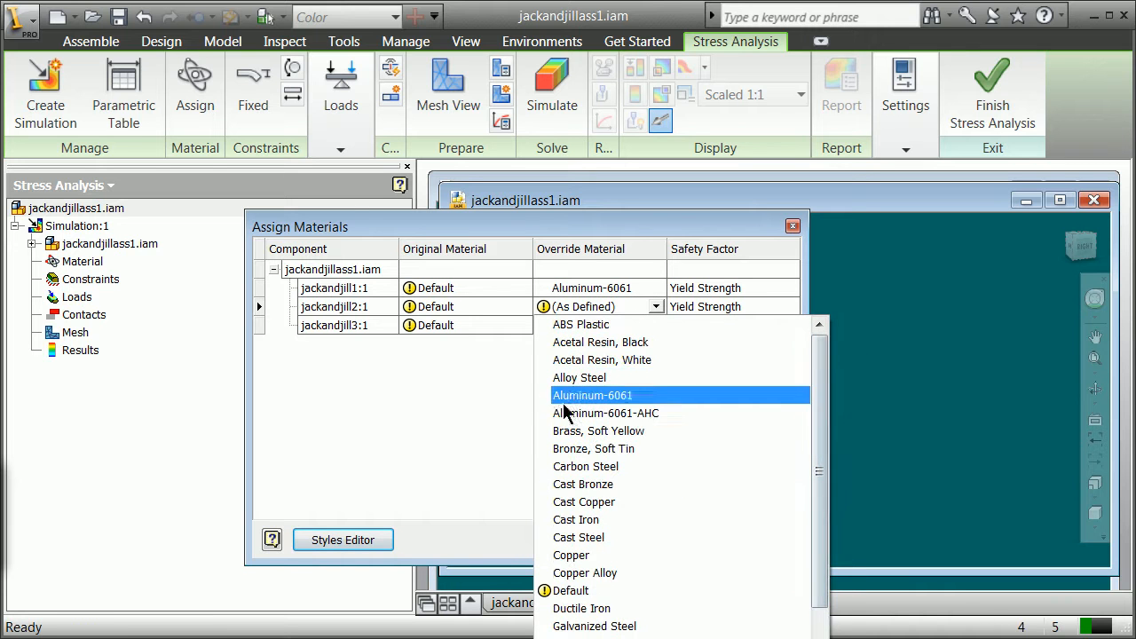
pyautogui.click(576, 395)
pyautogui.click(634, 325)
pyautogui.click(656, 325)
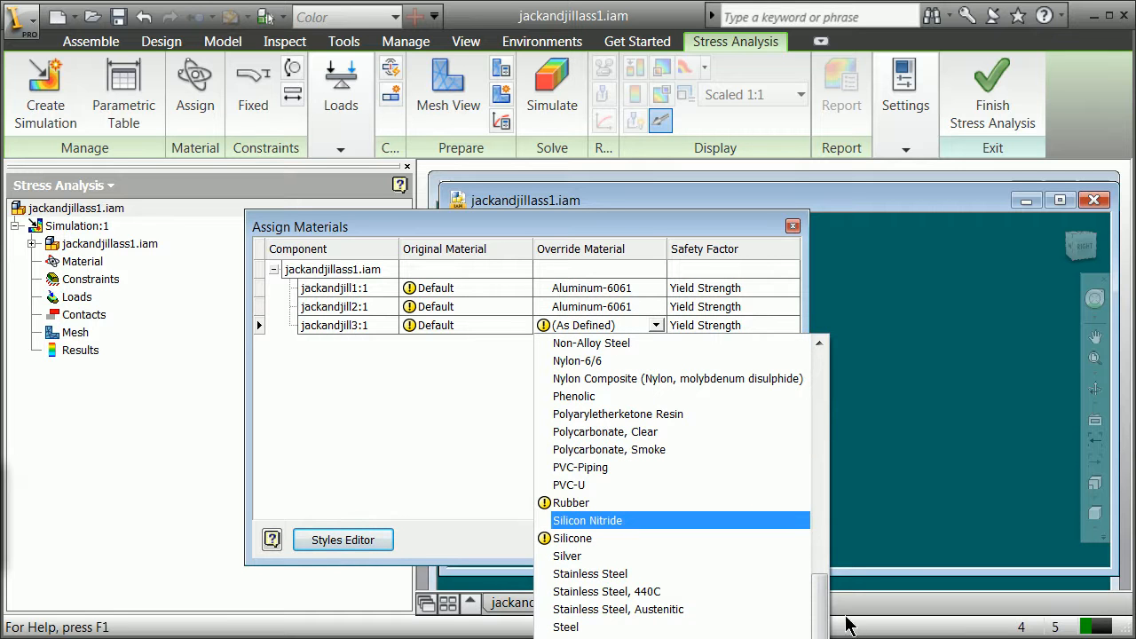
pyautogui.moveTo(826, 621); pyautogui.dragTo(821, 346)
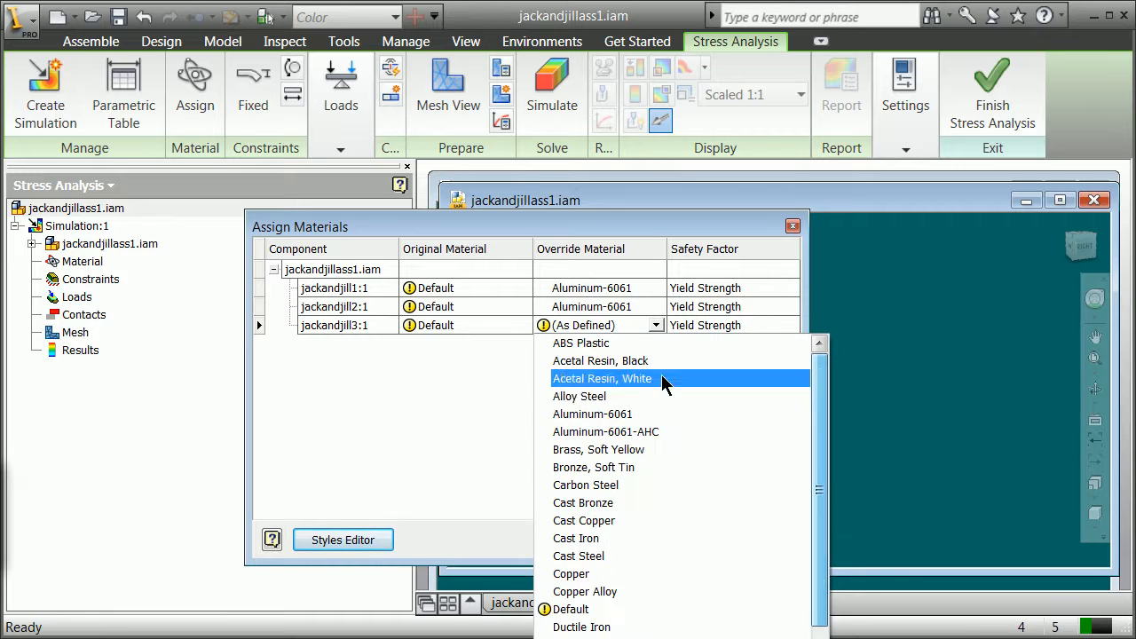
pyautogui.click(594, 418)
pyautogui.click(689, 545)
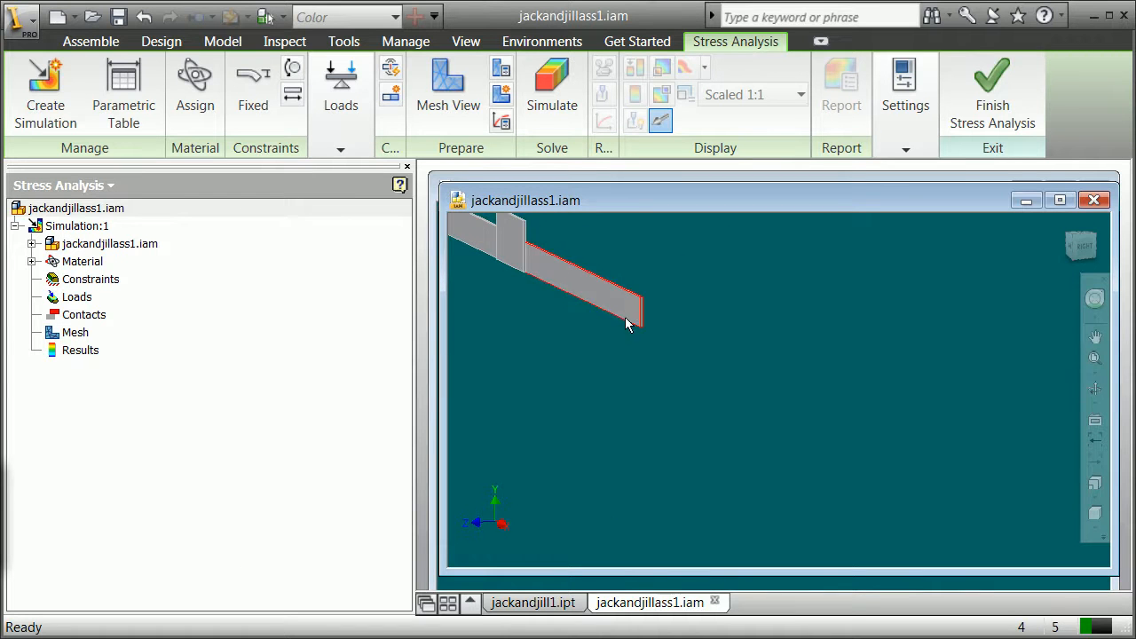
# Apply a fixed constraint to the narrow end face at the free end of the jackandjill3 plank
pyautogui.scroll(3, 631, 301)
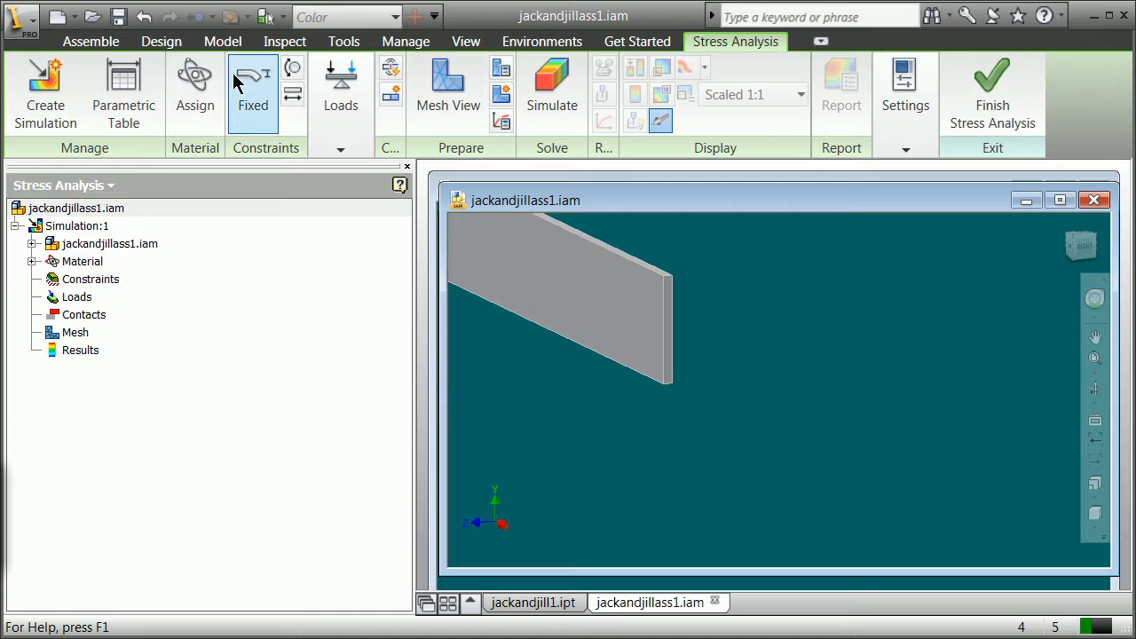
pyautogui.click(249, 89)
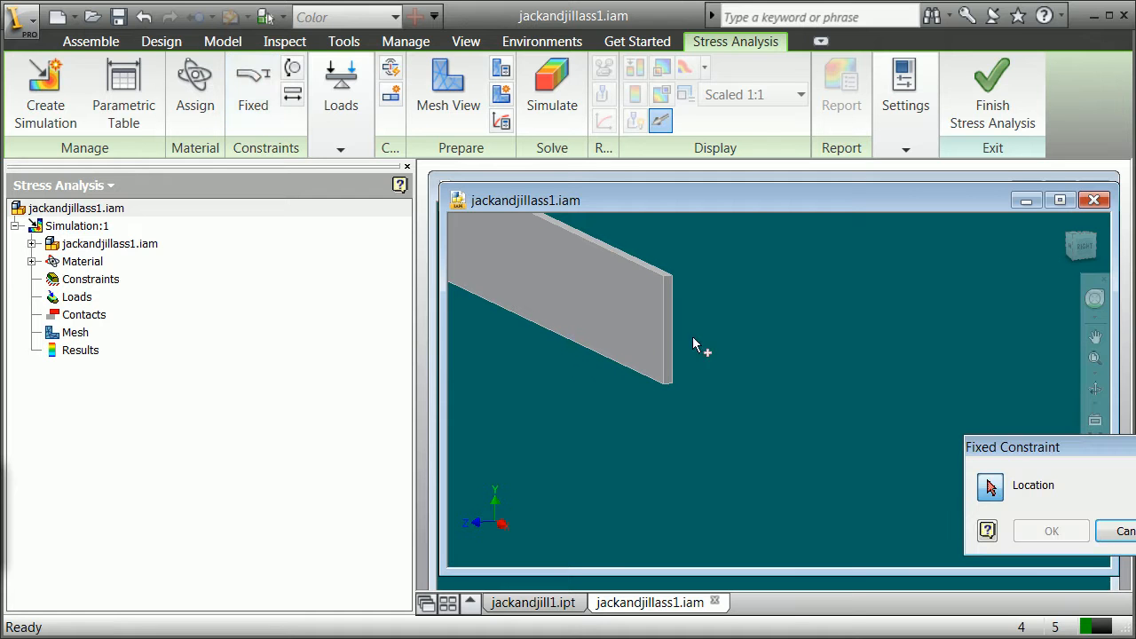
pyautogui.scroll(2, 668, 329)
pyautogui.scroll(1, 663, 326)
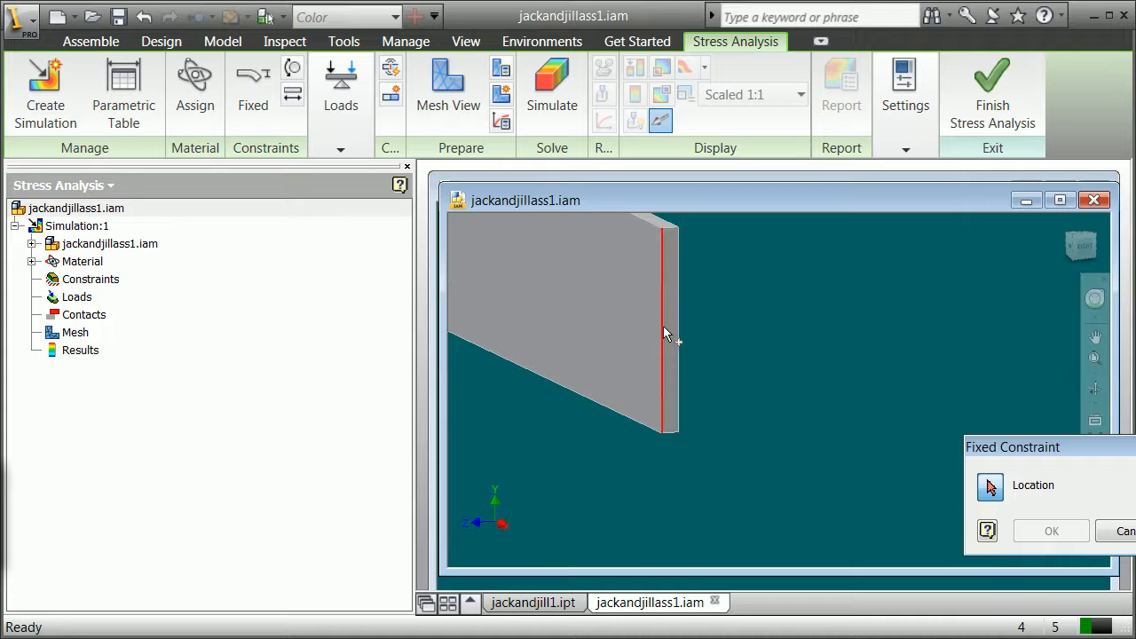
pyautogui.click(670, 326)
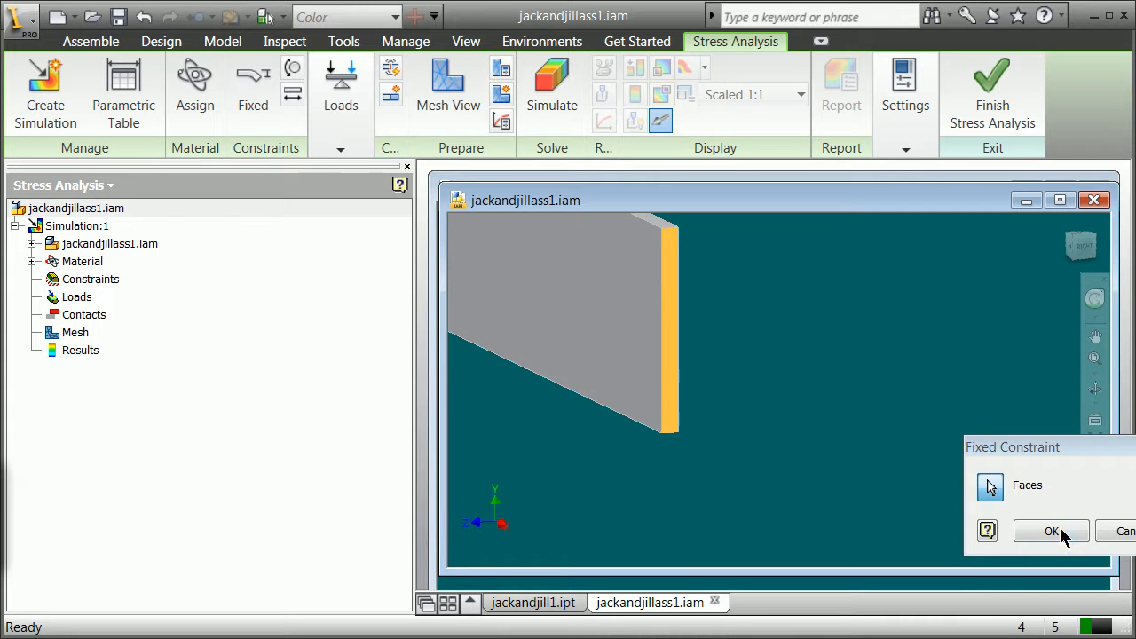
pyautogui.click(1052, 530)
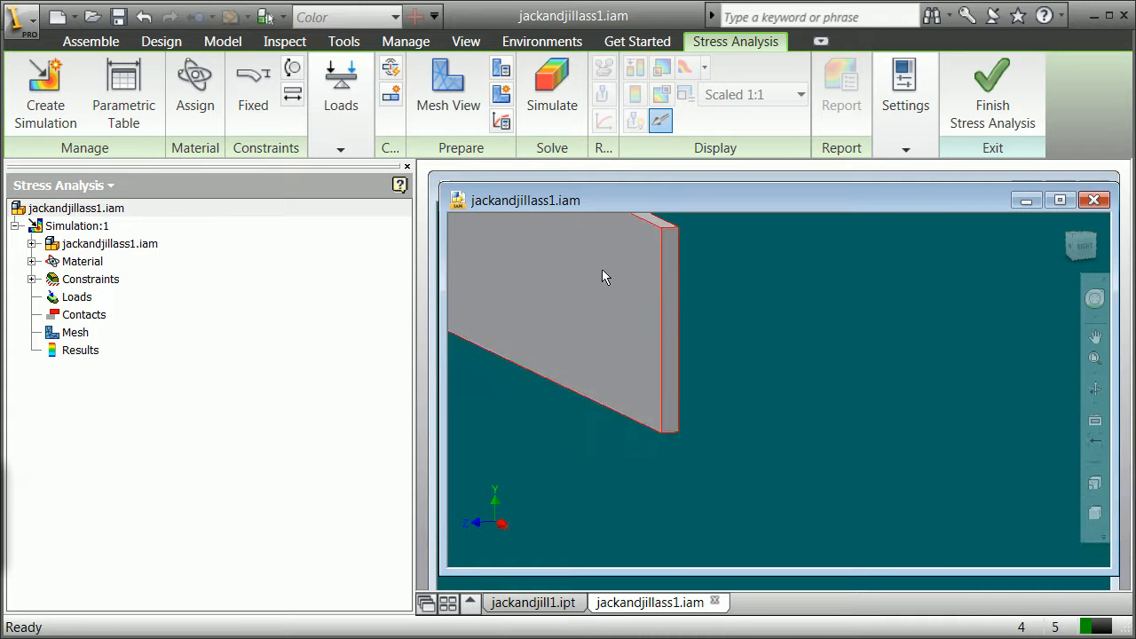
# Create a force load located on the short top edge at the free end of the jackandjill1 plank
pyautogui.scroll(-4, 630, 313)
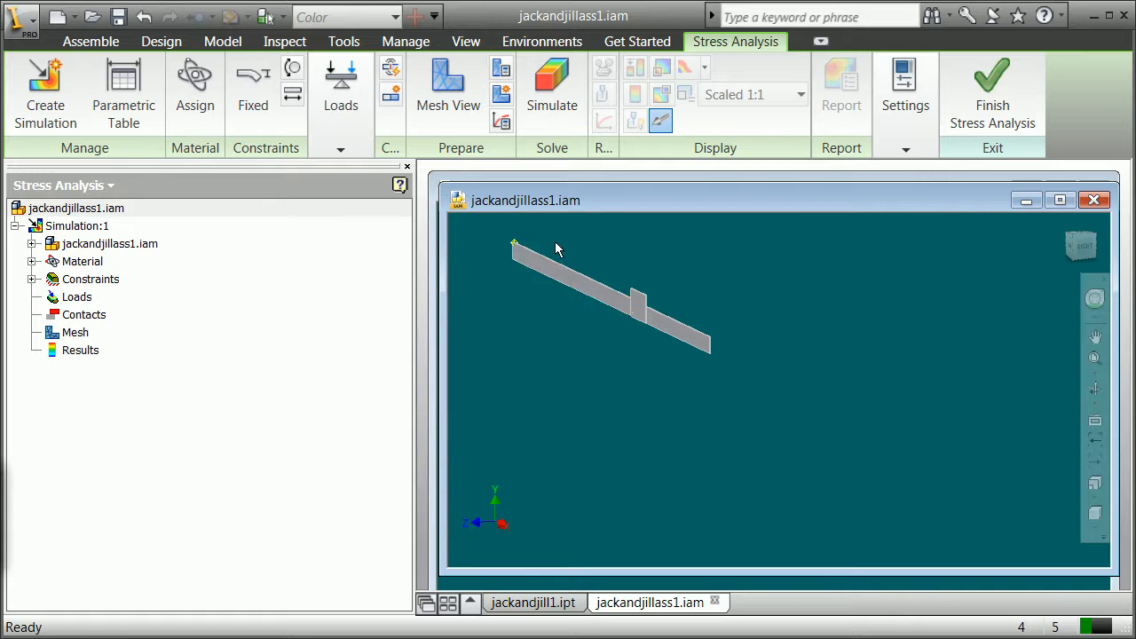
pyautogui.scroll(5, 538, 248)
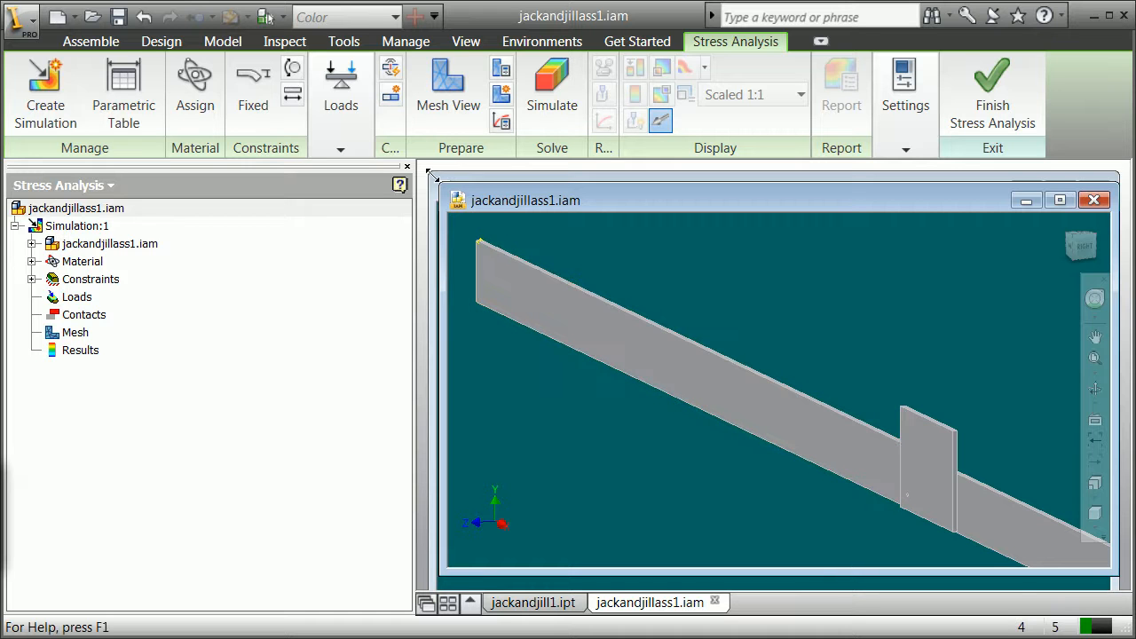
pyautogui.click(342, 89)
pyautogui.click(493, 545)
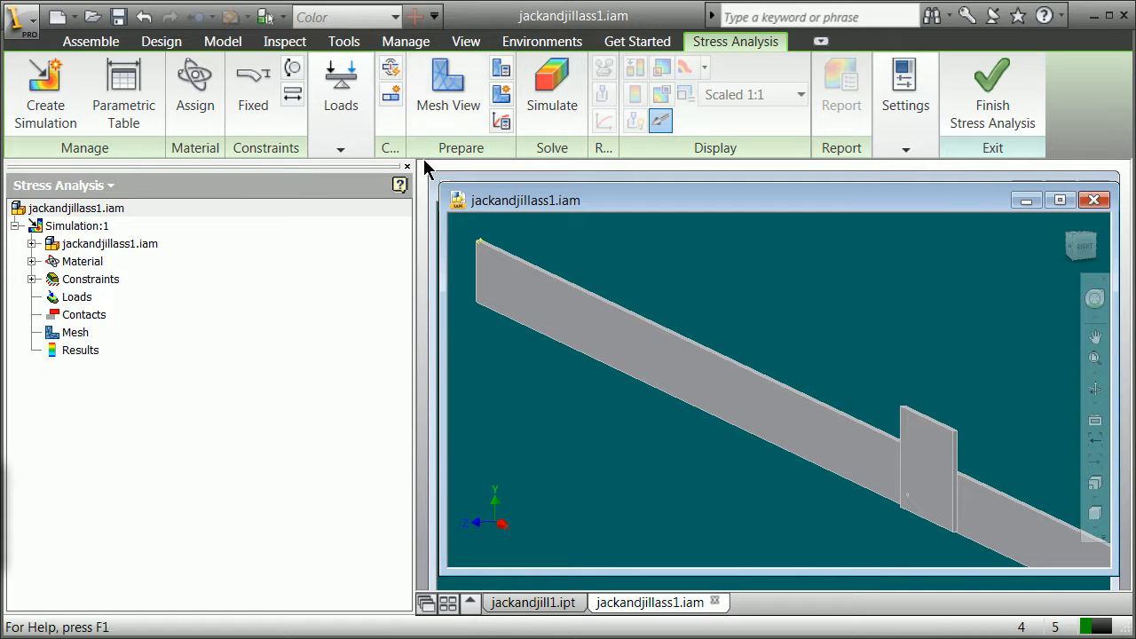
pyautogui.scroll(-3, 467, 237)
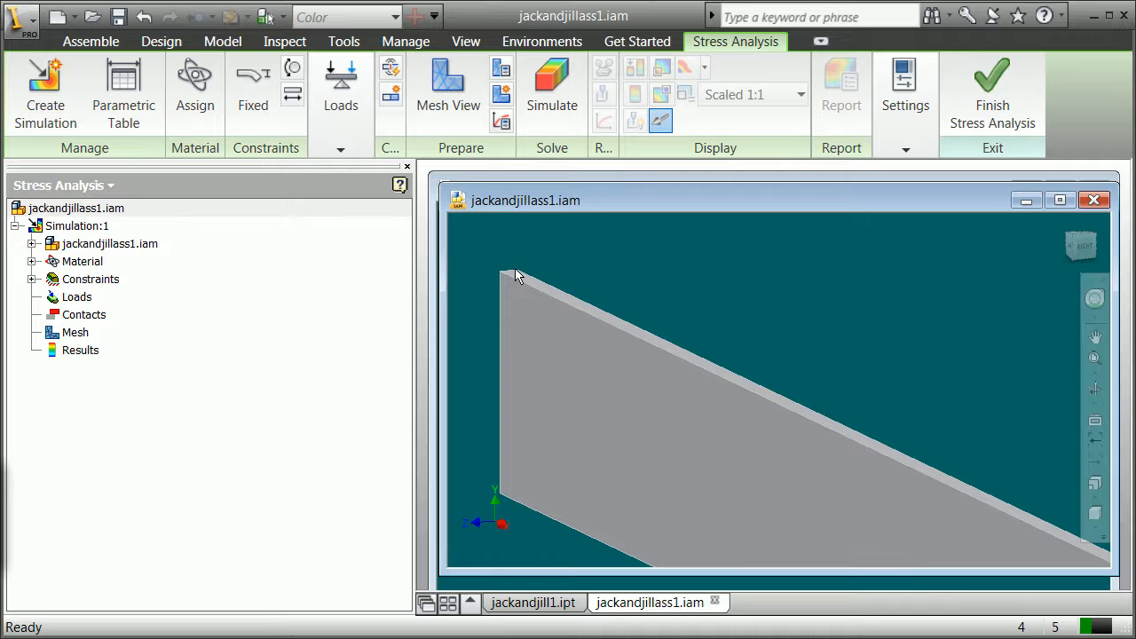
pyautogui.click(339, 85)
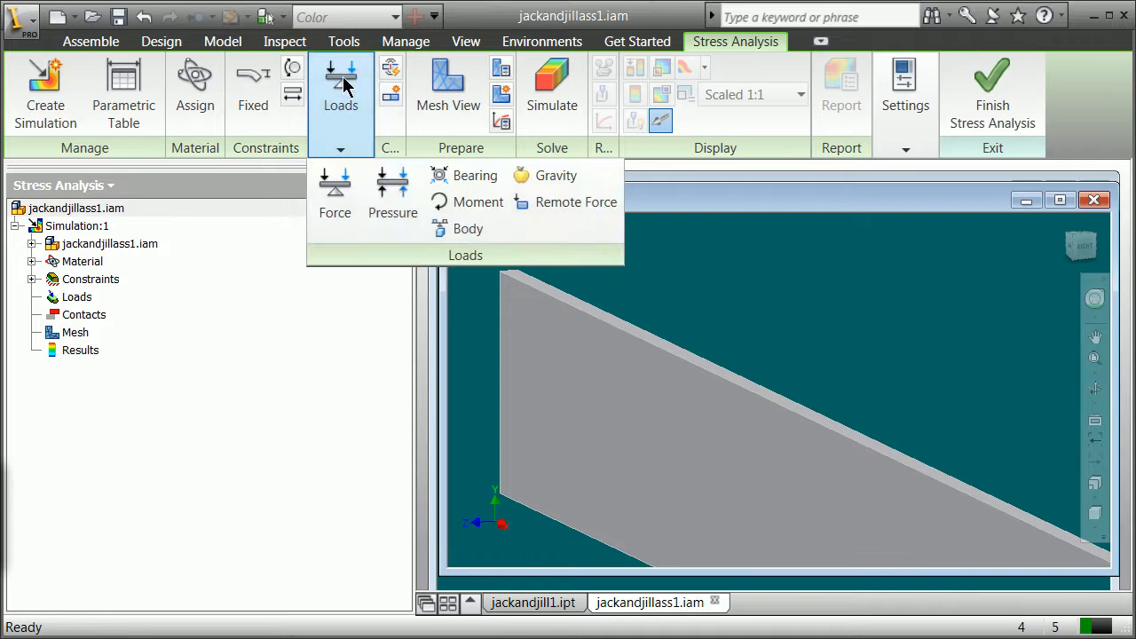
pyautogui.click(331, 213)
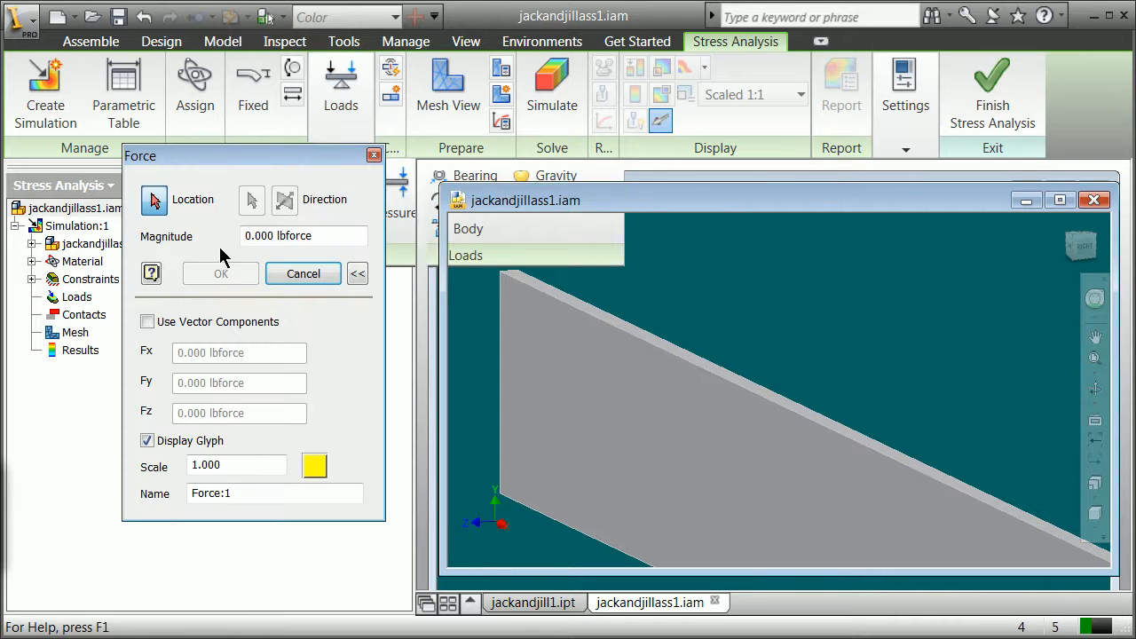
pyautogui.click(510, 275)
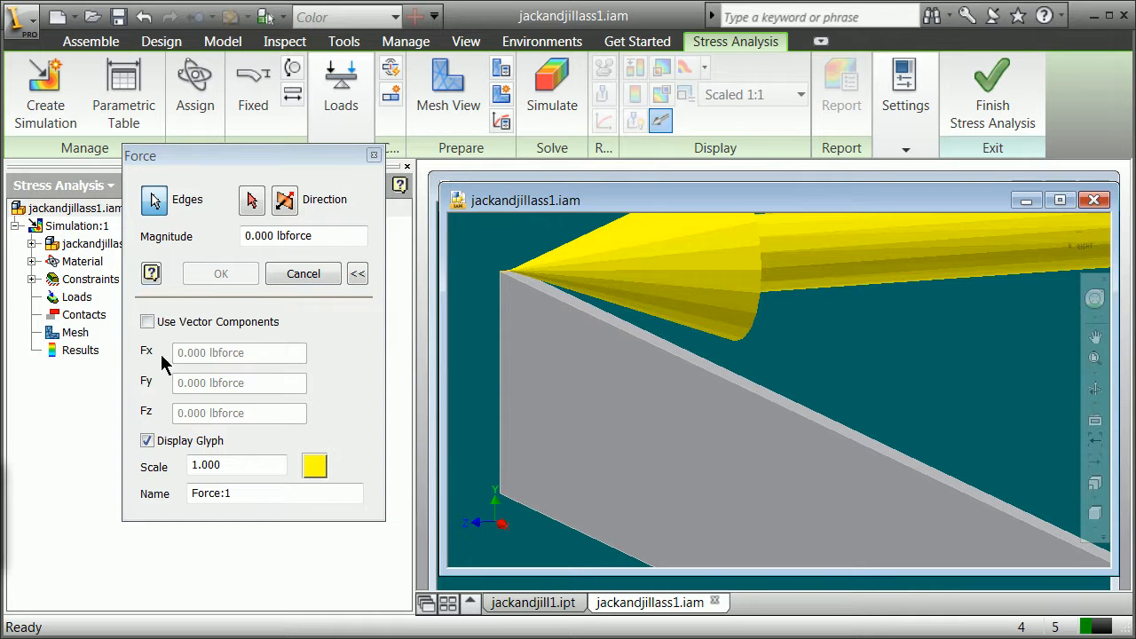
# Define the force by vector components with Fy set to -1000 lbforce and accept the load
pyautogui.click(147, 321)
pyautogui.click(263, 383)
pyautogui.write('-')
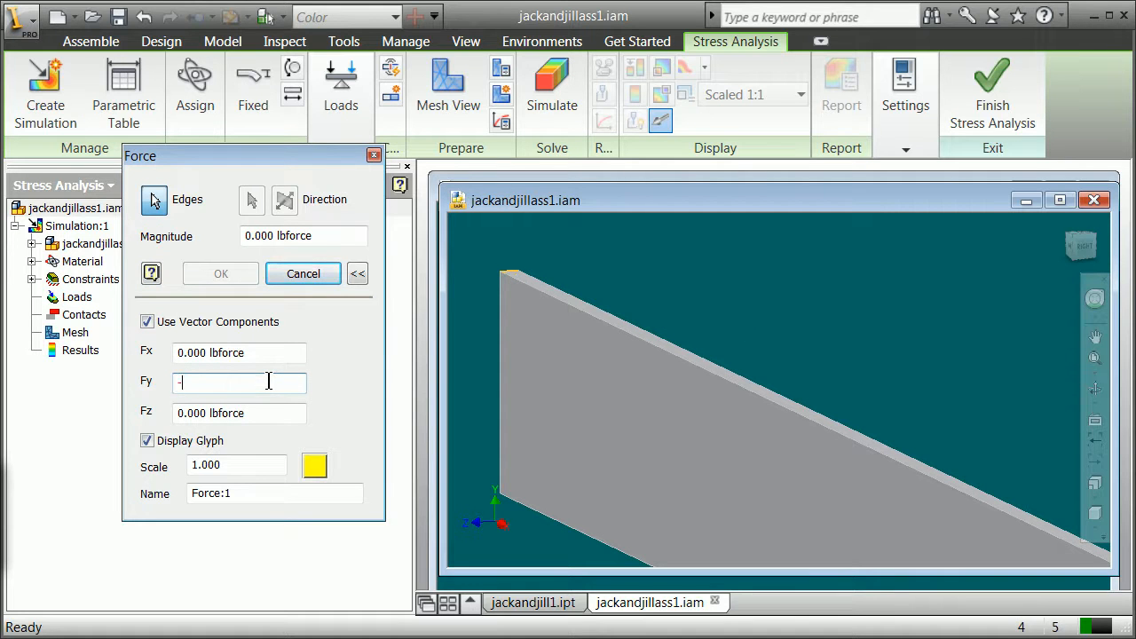
pyautogui.write('1000 lbforce')
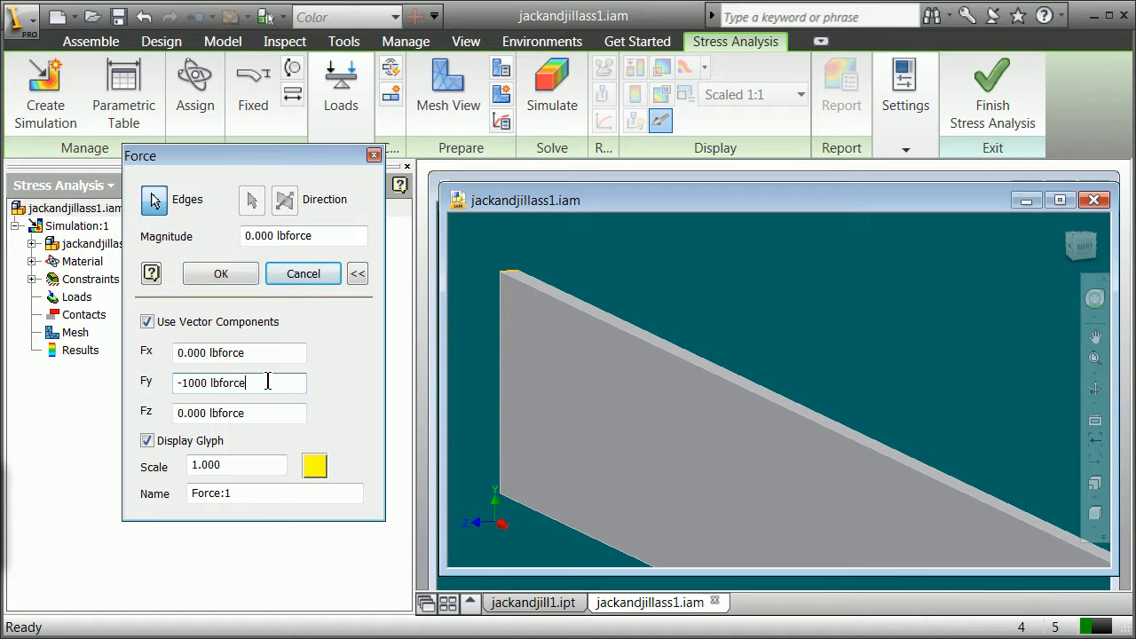
pyautogui.click(220, 273)
pyautogui.scroll(-5, 677, 399)
pyautogui.scroll(2, 808, 462)
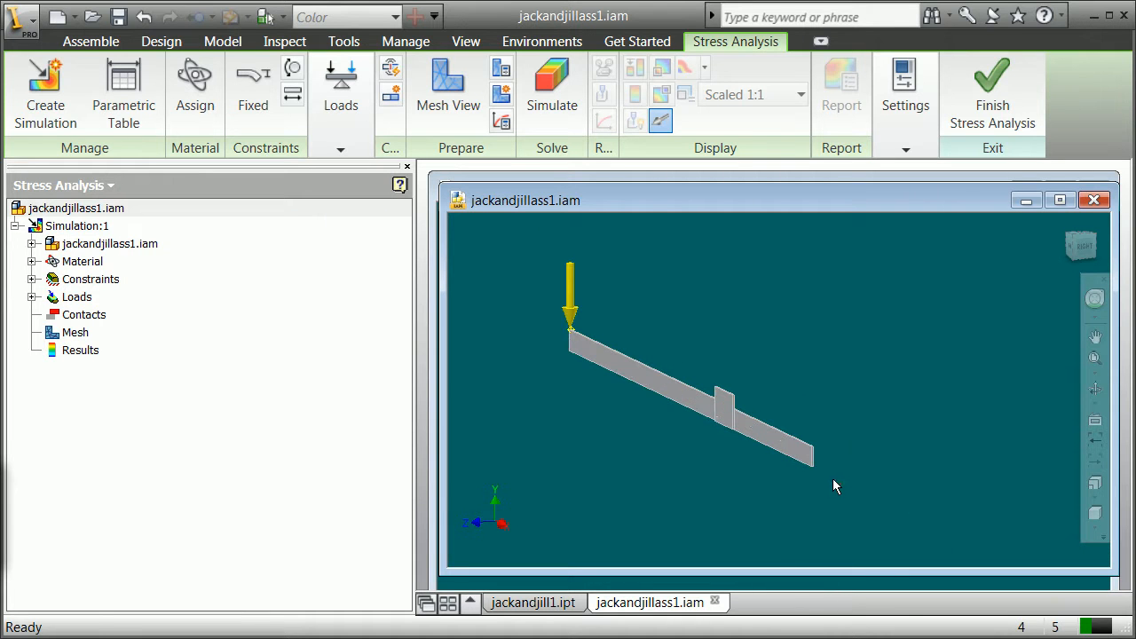
# Generate the automatic contacts between the assembly's parts and run the simulation for the current configuration
pyautogui.click(56, 317)
pyautogui.rightClick(56, 317)
pyautogui.click(133, 357)
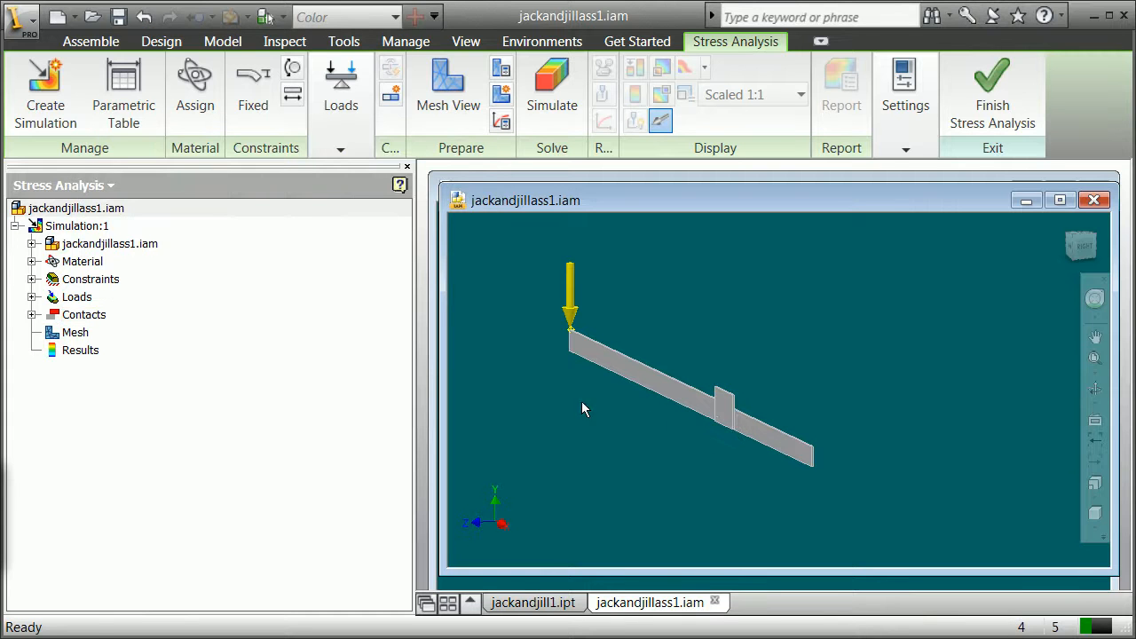
pyautogui.click(546, 104)
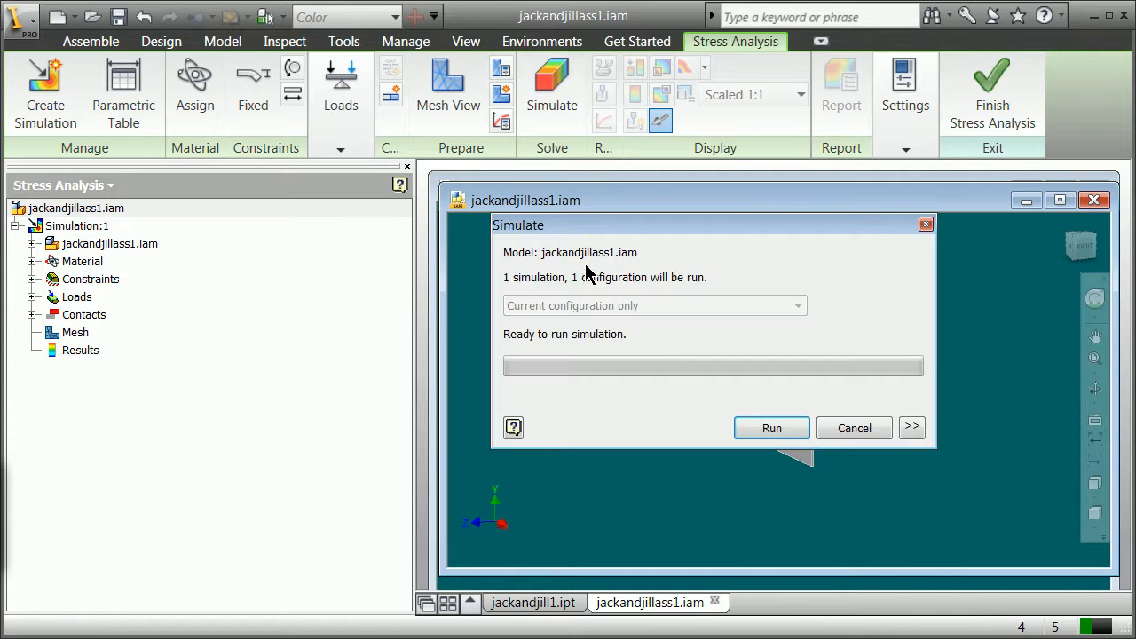
pyautogui.click(770, 429)
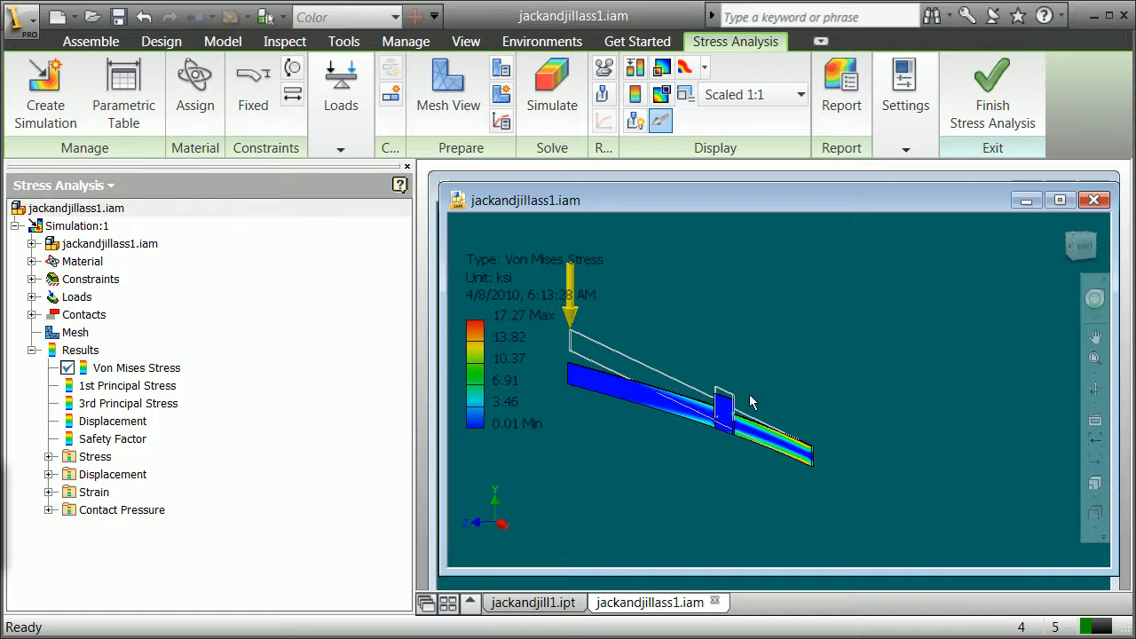
# Finish the stress analysis and close the program without saving the changes to jackandjillass1.iam
pyautogui.click(994, 108)
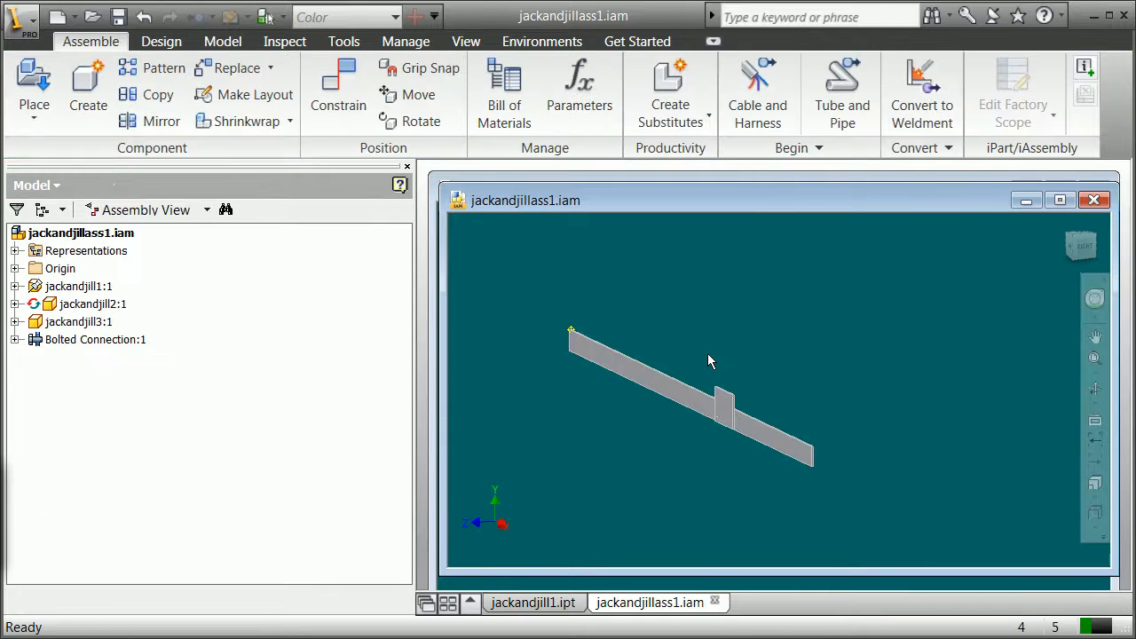
pyautogui.click(1122, 15)
pyautogui.click(513, 369)
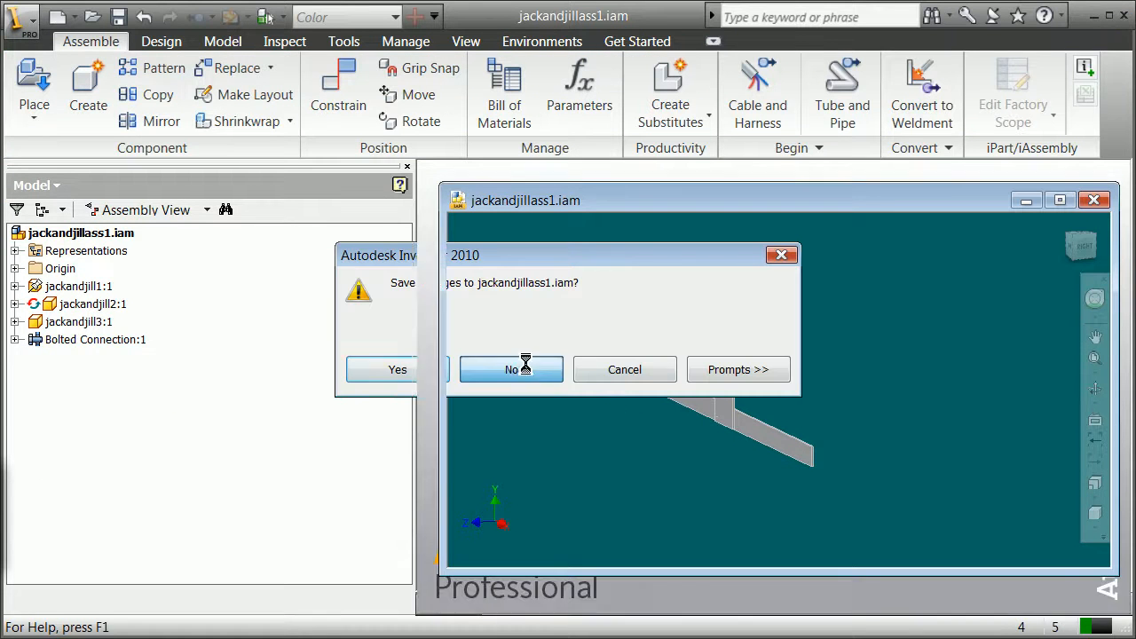